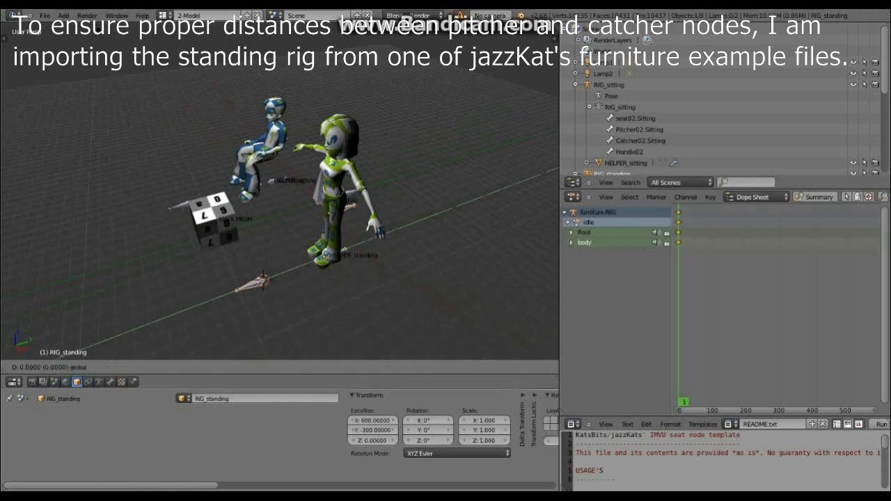
- Select and hide the standing helper figure in the furniture example scene to examine its rig
right_click(363, 243)
right_click(335, 209)
key("h")
middle_click_drag(336, 209, 400, 224)
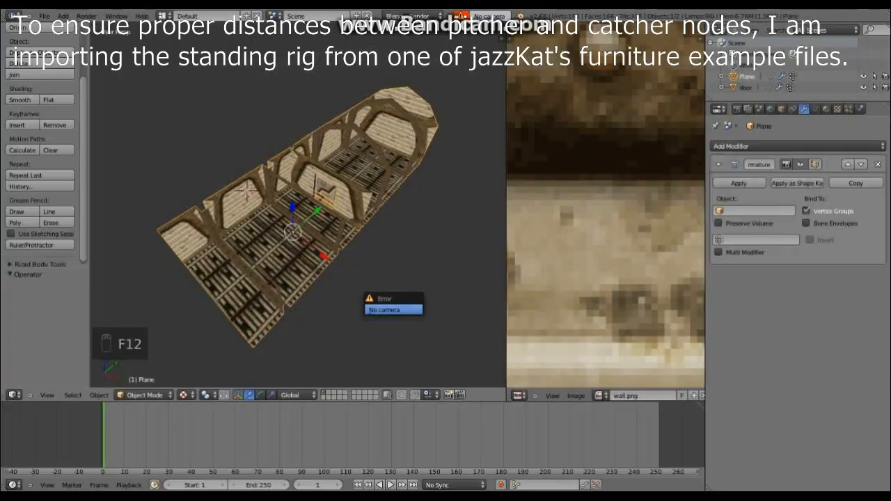
- Append the RIG_standing object from the Object folder of TEMPLATE_furniture_items.blend into the room scene
middle_click_drag(393, 309, 418, 303)
left_click(44, 15)
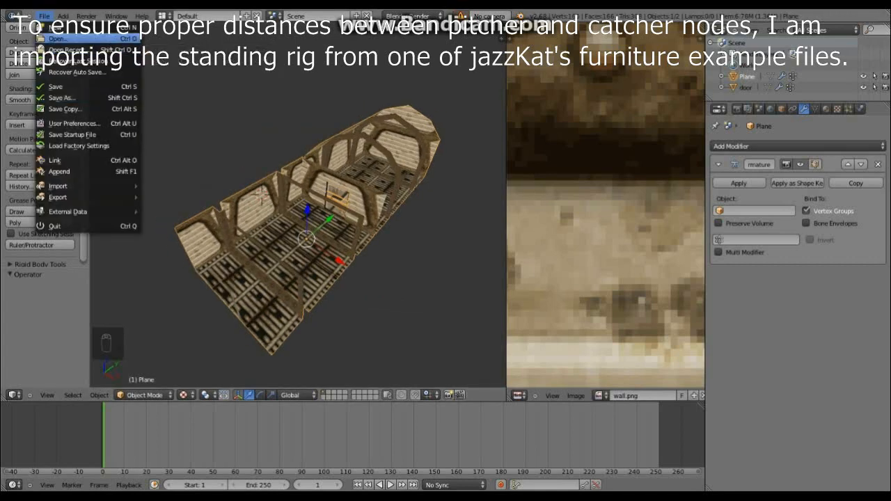
left_click(62, 172)
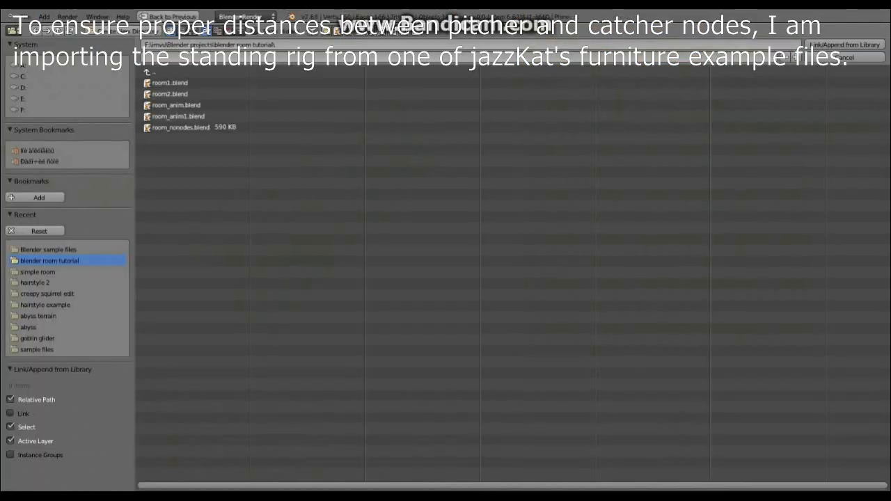
left_click(48, 249)
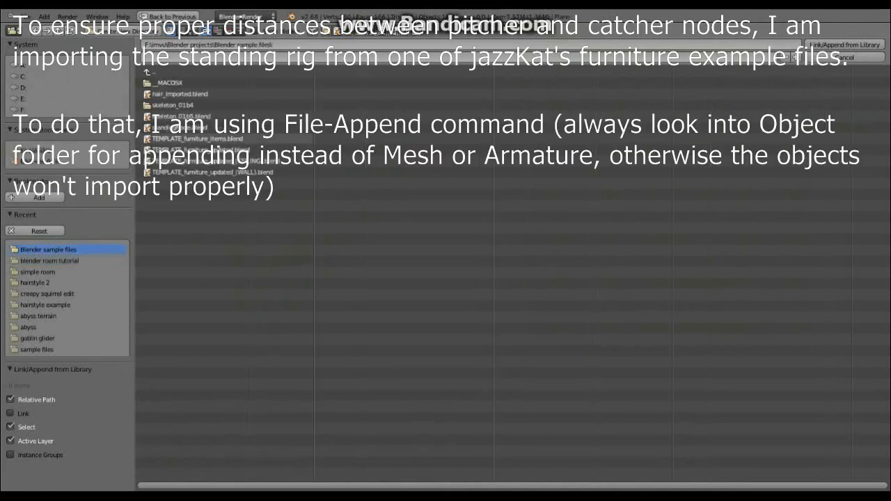
left_click(174, 139)
left_click(161, 161)
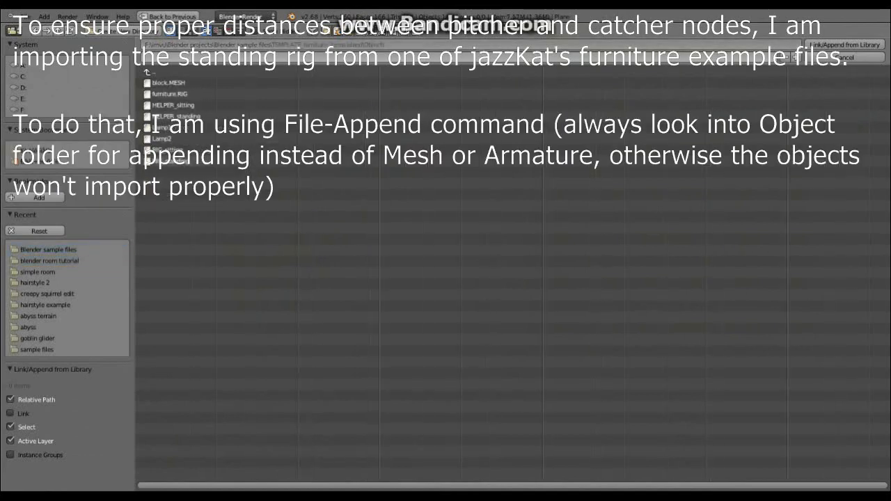
left_click(843, 45)
- Move the appended standing rig to the second layer and display that layer
middle_click_drag(299, 243, 334, 237)
scroll(330, 264, "up", 4)
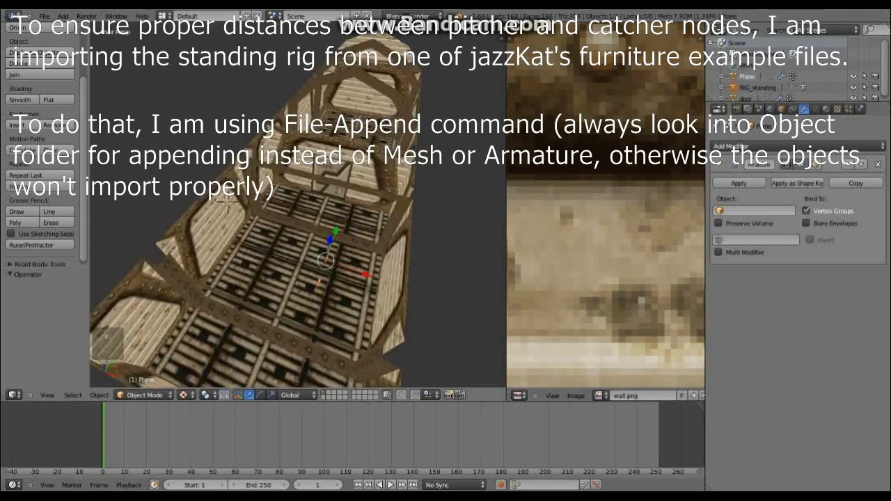
right_click(326, 303)
middle_click_drag(390, 300, 452, 303)
key("m")
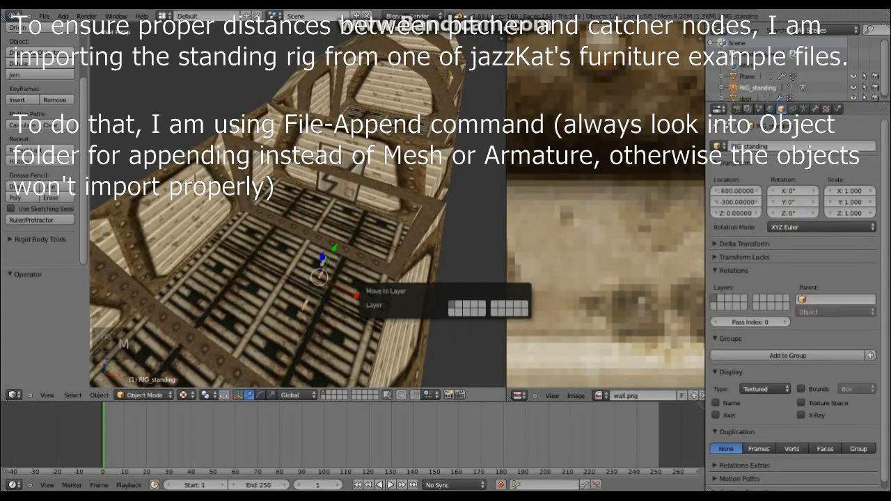
scroll(314, 278, "down", 4)
left_click(330, 392)
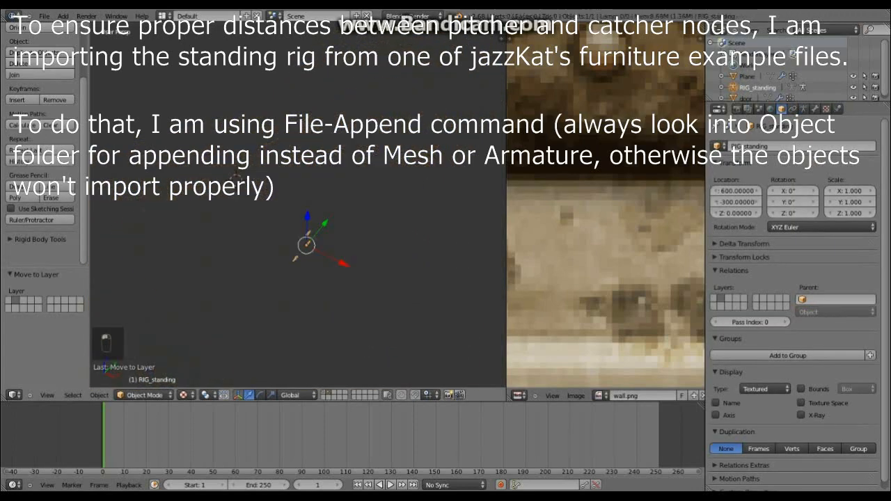
- Add a single-bone armature to serve as the room's root node
middle_click_drag(313, 292, 403, 244)
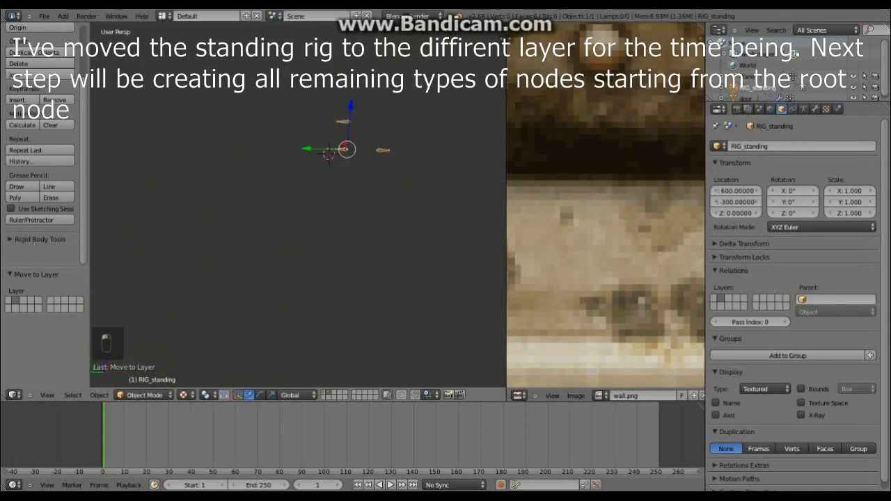
middle_click_drag(403, 243, 452, 223)
key("shift+a")
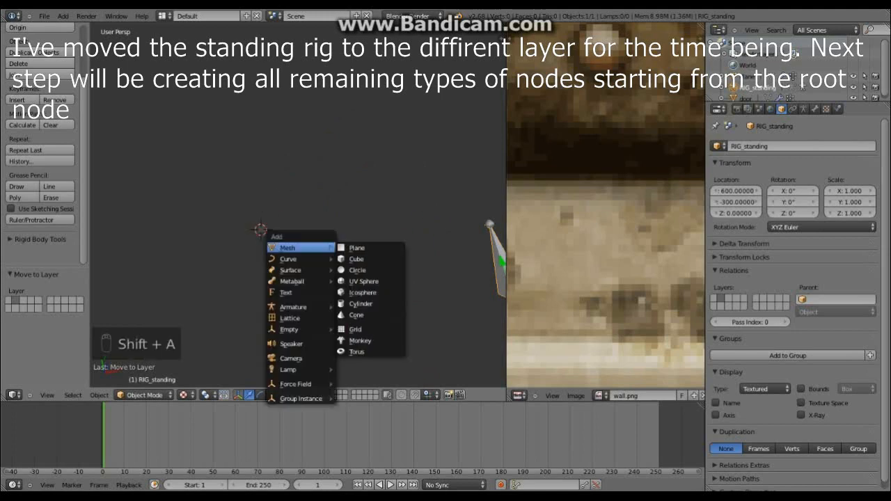
mouse_move(292, 307)
left_click(362, 306)
middle_click_drag(390, 278, 404, 247)
- Set the new armature's X, Y and Z location to 0
key("n")
scroll(451, 209, "down", 8)
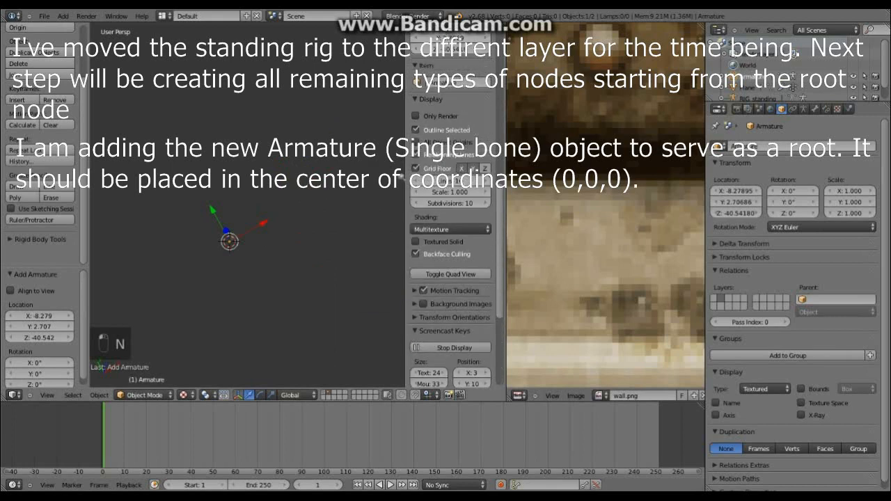
type("0")
key("Return")
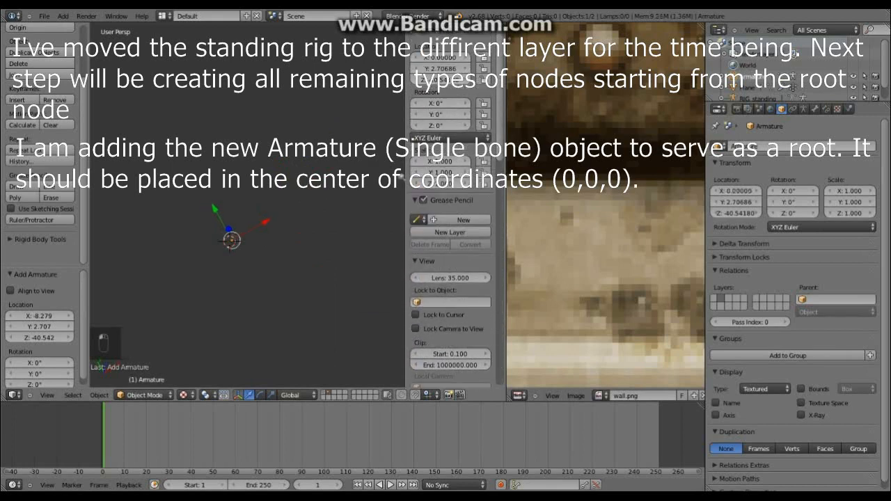
double_click(446, 79)
type("0")
key("Return")
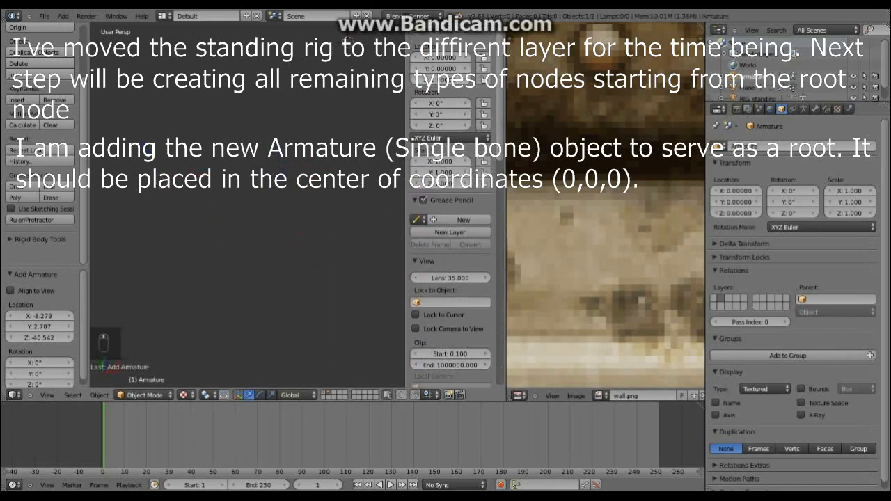
- In Edit Mode, stretch the bone's tip along the global Y axis to about 319 units from its head
middle_click_drag(230, 278, 293, 209)
key("Tab")
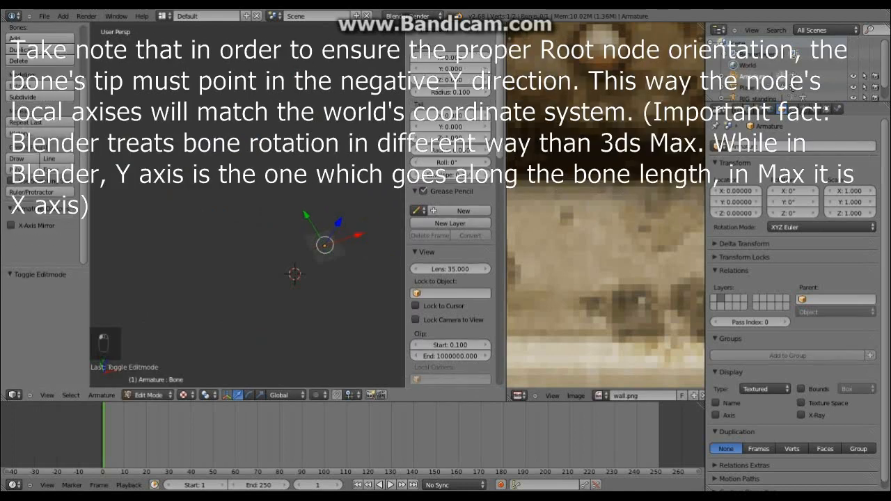
left_click_drag(304, 215, 293, 196)
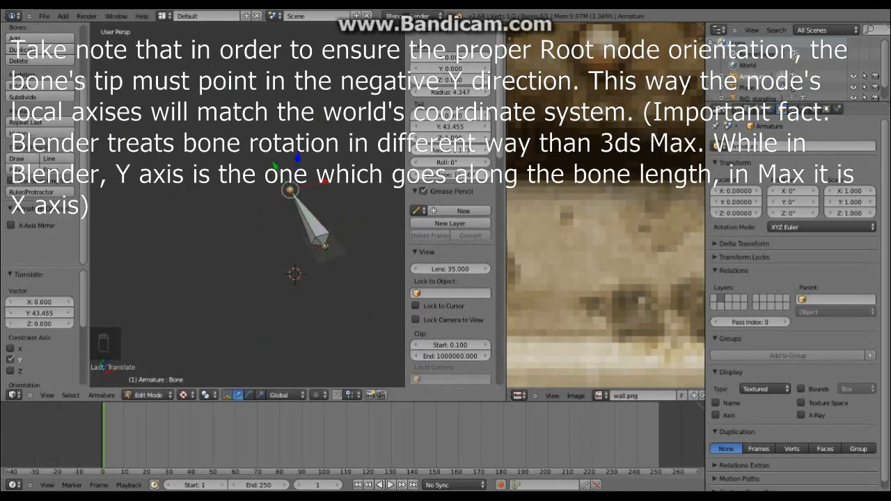
middle_click_drag(306, 208, 188, 240)
left_click_drag(274, 229, 336, 198)
middle_click_drag(321, 202, 390, 191)
left_click_drag(298, 127, 284, 107)
middle_click_drag(284, 119, 222, 132)
- Inspect the bone's axes under different transform orientations, and return to Global orientation and Object Mode
left_click(146, 395)
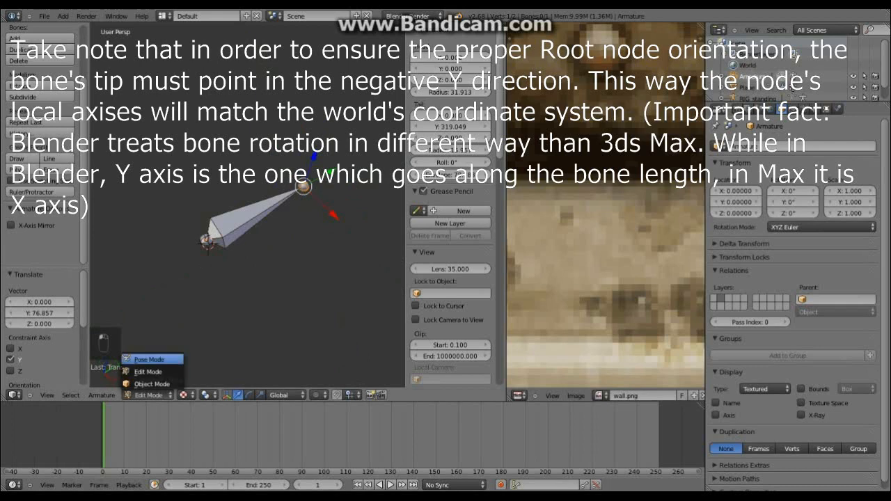
left_click(149, 369)
left_click(287, 395)
left_click(286, 357)
middle_click_drag(278, 292, 242, 263)
left_click(286, 395)
left_click(287, 372)
left_click(286, 395)
left_click(287, 383)
left_click(137, 394)
left_click(143, 382)
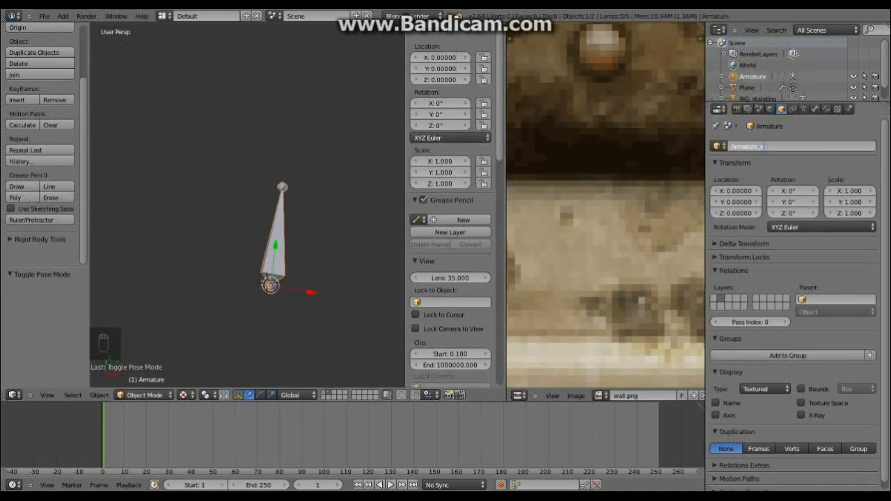
- Rename the armature object as Armature_room and its bone as Root
type("_rom")
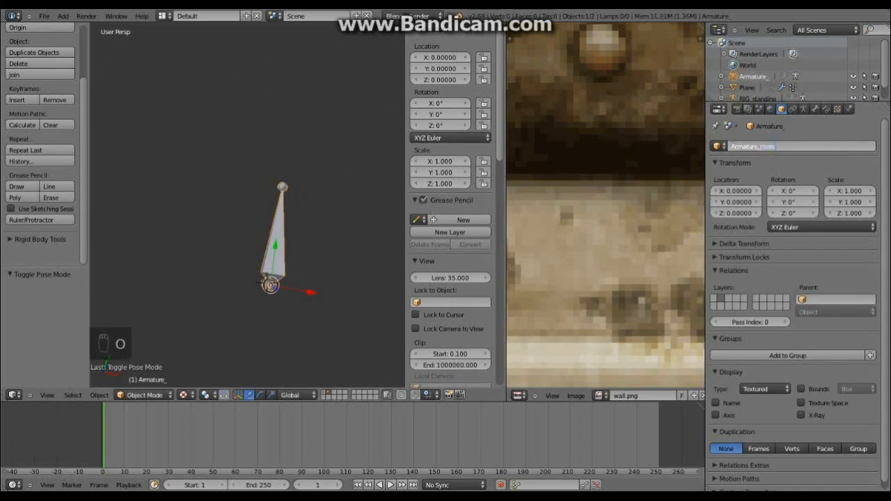
key("Return")
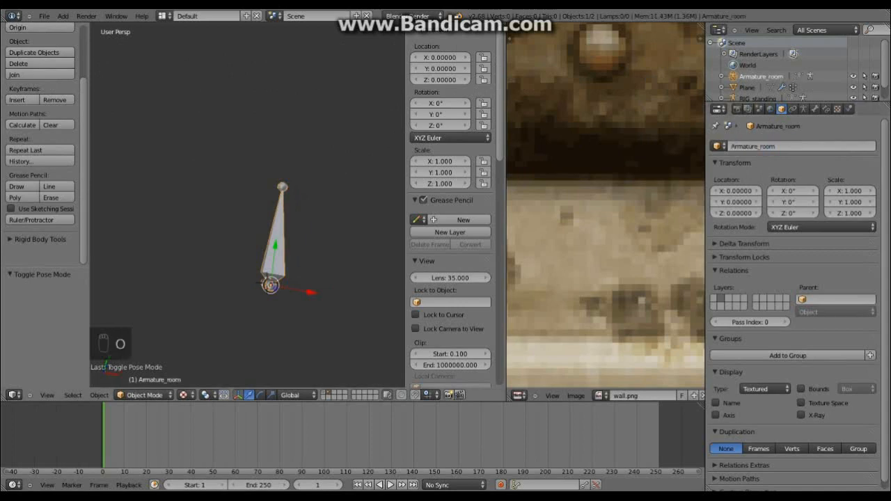
key("Tab")
left_click(814, 109)
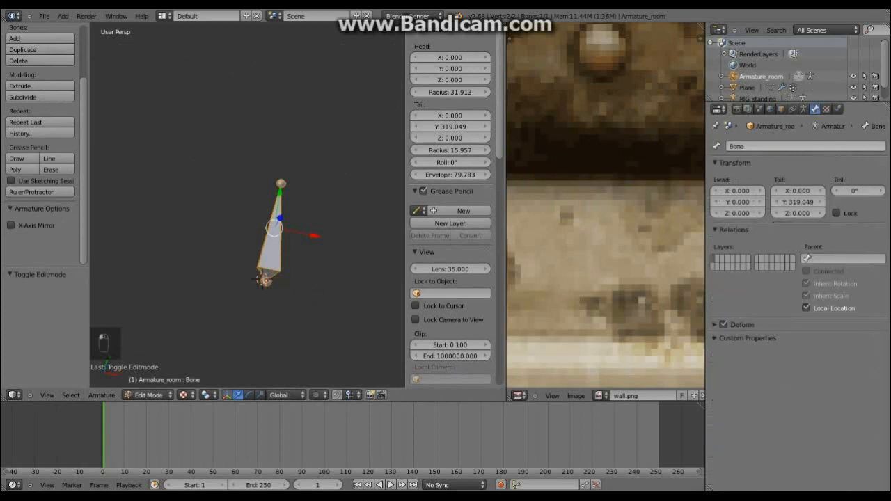
left_click(797, 146)
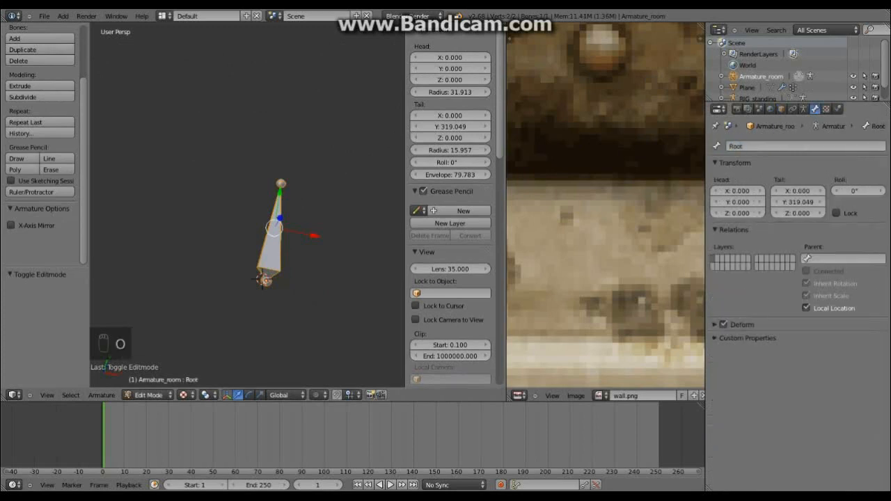
- Duplicate the Root bone about 200 units along negative X and name the copy floorNodes
key("shift+d")
key("x")
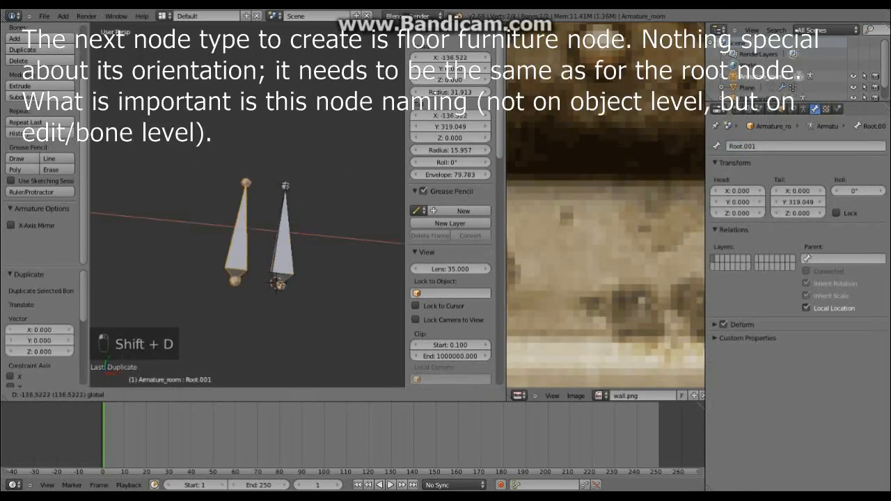
left_click(223, 233)
middle_click_drag(223, 233, 258, 244)
left_click(797, 146)
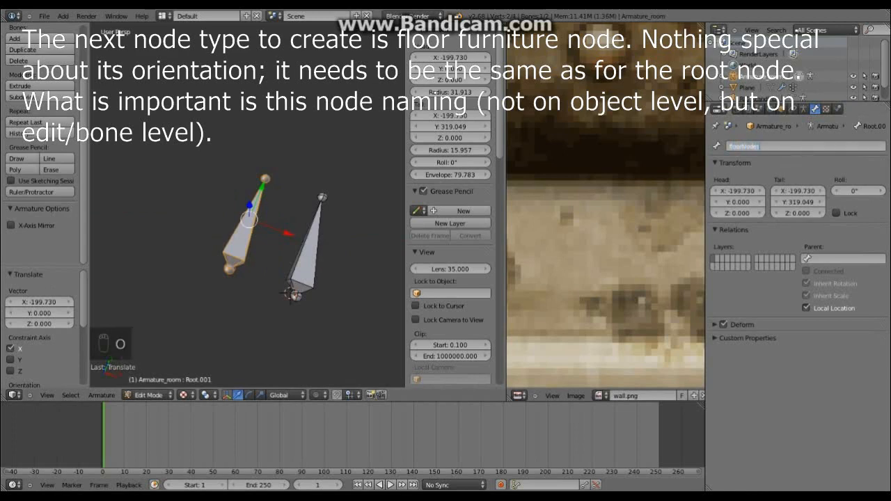
type("floorNodes")
key("Return")
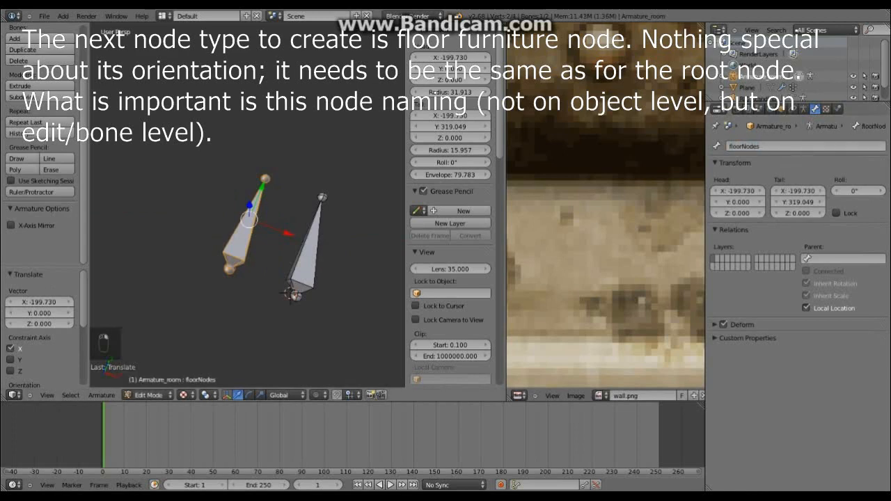
- Delete the floorNodes bone from Armature_room and return to Object Mode
middle_click_drag(278, 237, 254, 234)
left_click(780, 110)
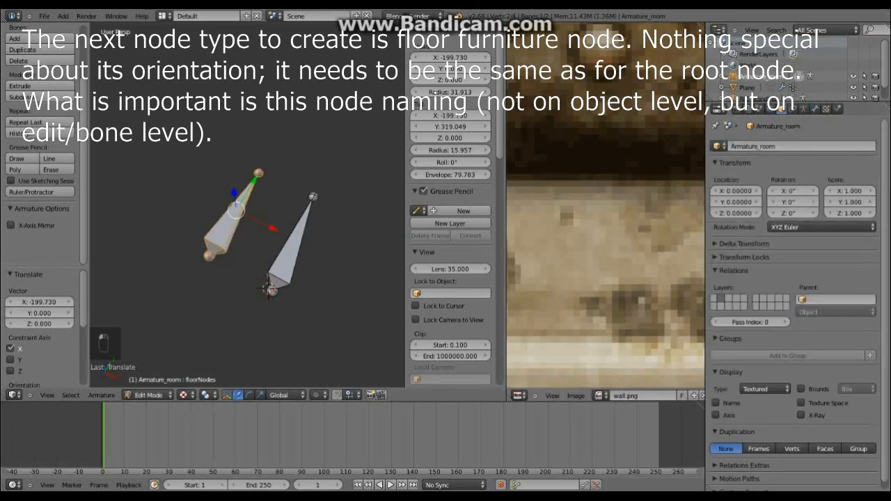
key("Tab")
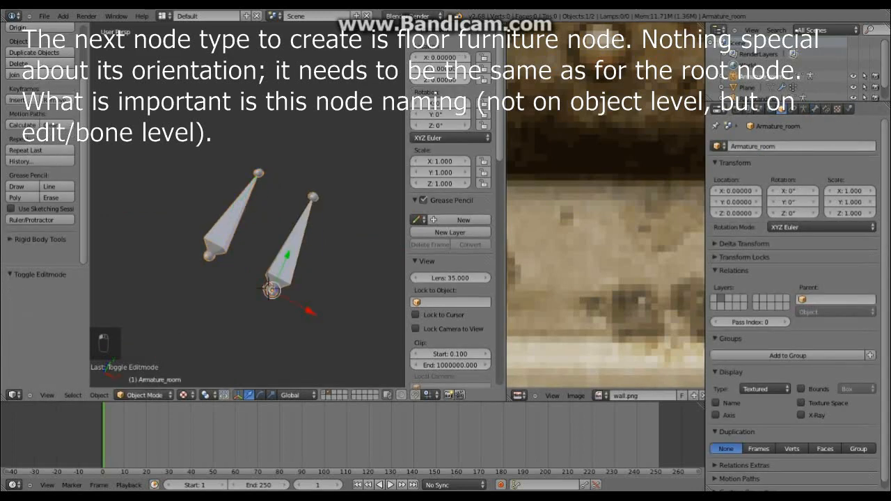
left_click(147, 394)
left_click(147, 371)
key("Delete")
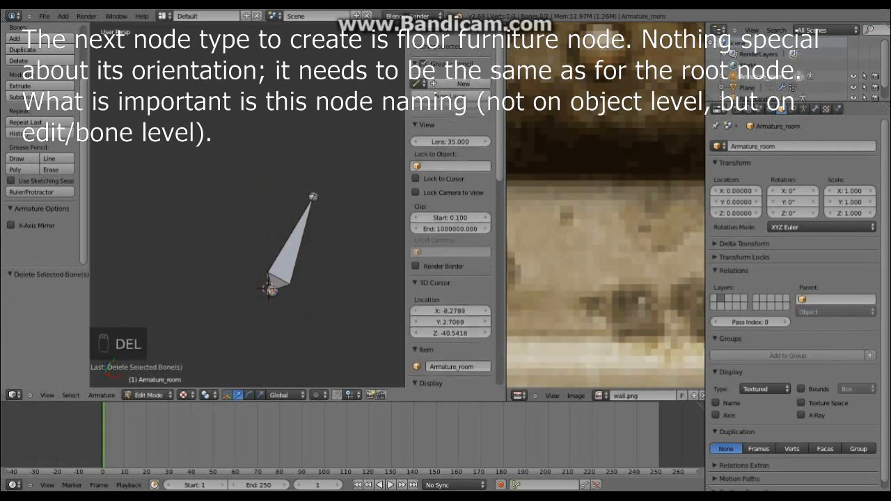
left_click(148, 395)
left_click(152, 383)
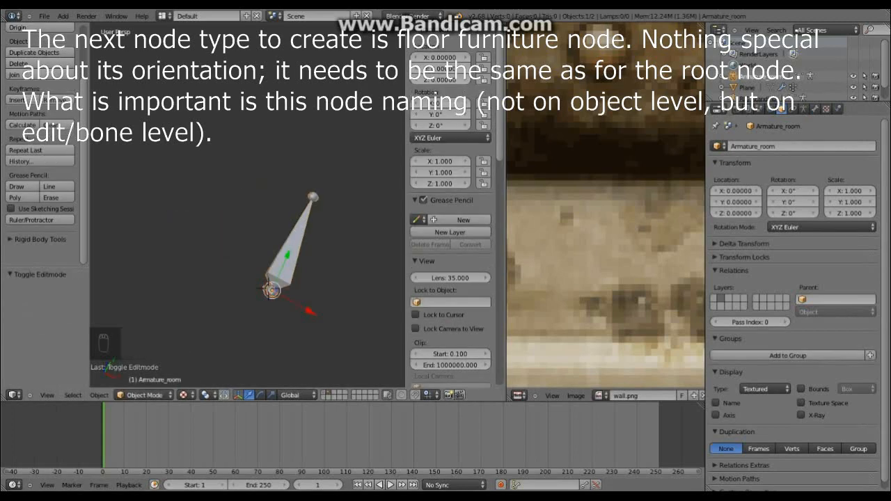
- Duplicate the Armature_room object about 270 units along negative X and name the copy FloorNodes
key("shift+d")
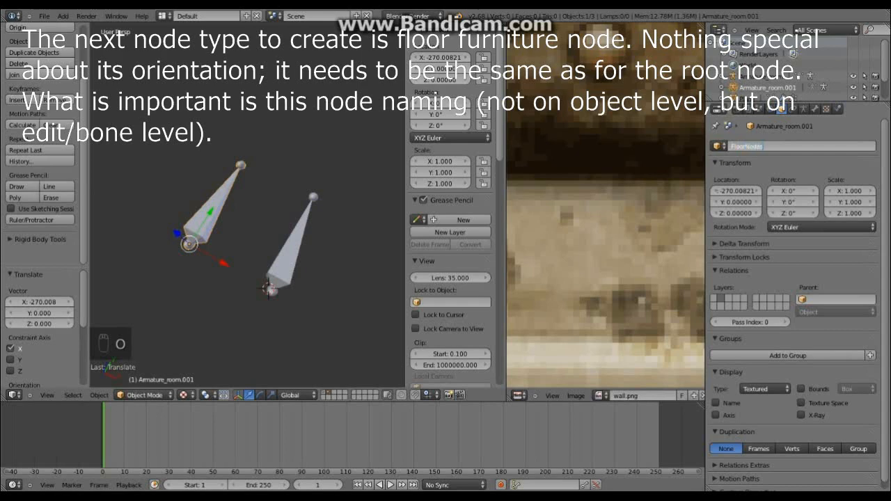
key("Return")
- Rename the bone inside the FloorNodes armature as furniture.Floor.001 and return to Object Mode
left_click(144, 395)
left_click(143, 371)
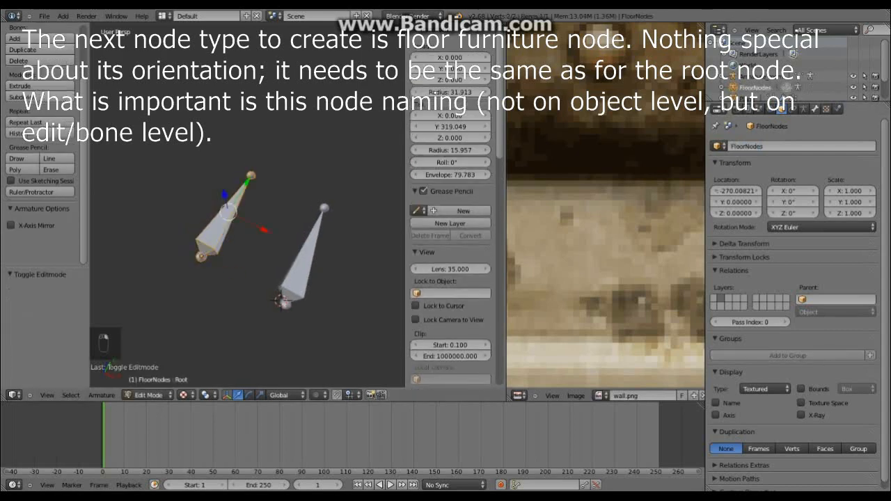
left_click(814, 109)
left_click(800, 146)
key("BackSpace")
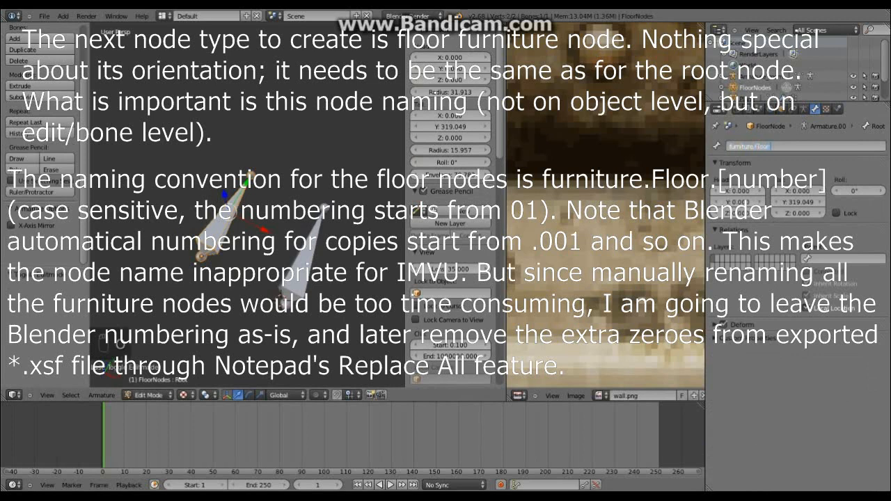
type("furniture.Floor.001")
key("Return")
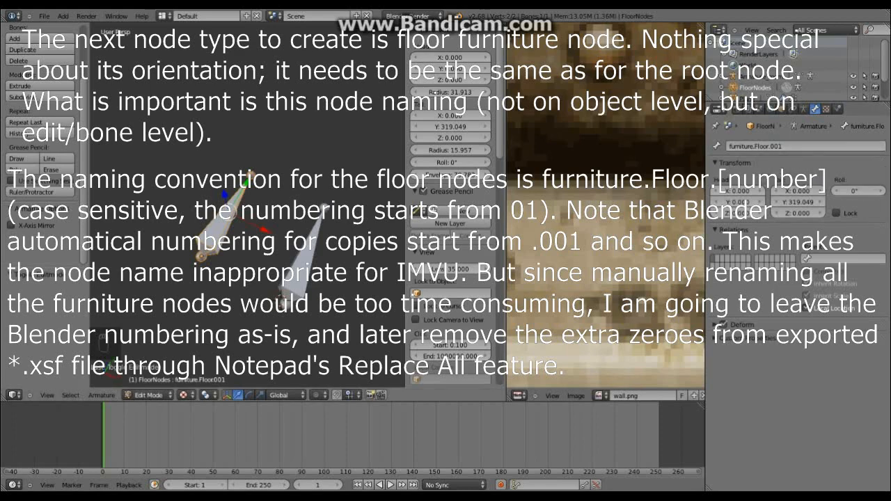
key("Tab")
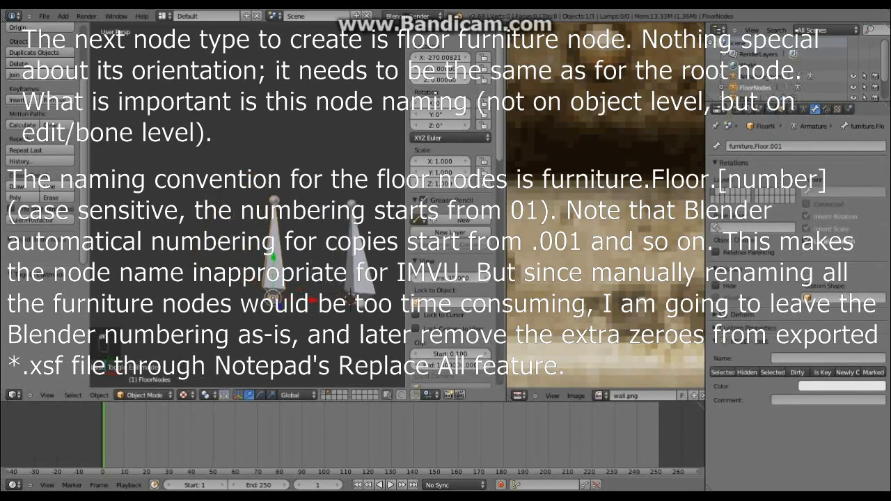
- Duplicate the FloorNodes armature about 193 units further along negative X
key("shift+d")
left_click(313, 300)
left_click_drag(313, 299, 253, 300)
middle_click_drag(253, 300, 226, 302)
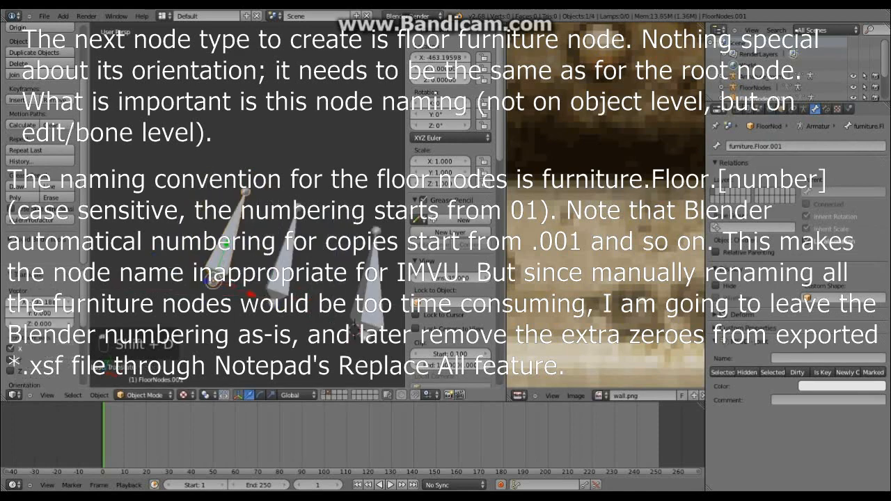
- Rename the duplicated FloorNodes.001 armature object as CeilingNodes
left_click(781, 109)
left_click(800, 146)
key("BackSpace")
key("BackSpace")
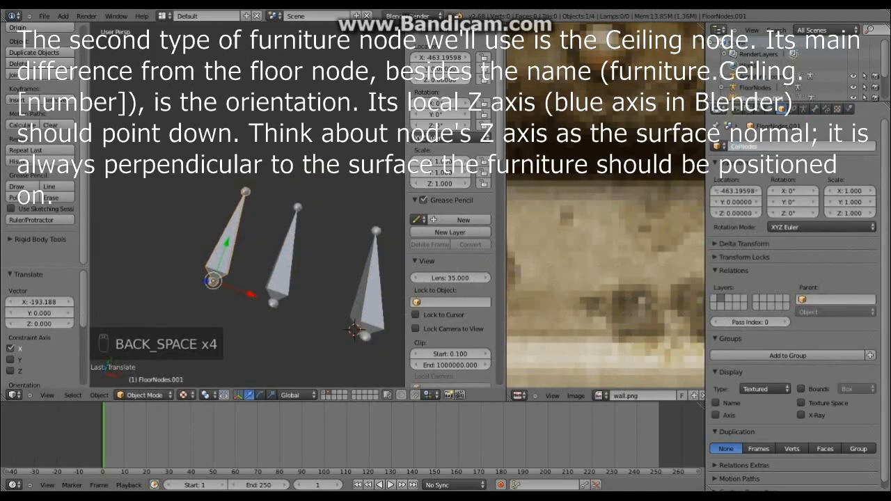
type("Ceiling")
key("Return")
middle_click_drag(285, 272, 278, 226)
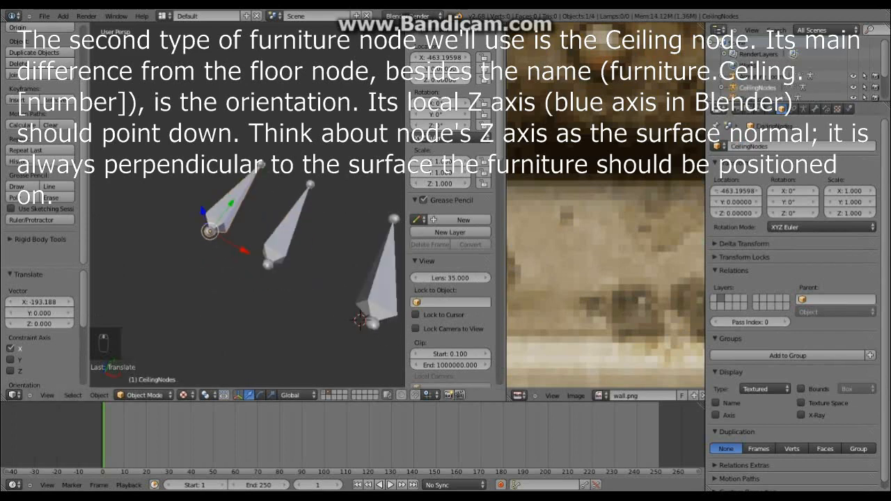
- Put CeilingNodes in Pose Mode and rotate its bone 180 degrees about the global Y axis
left_click(130, 394)
left_click(141, 359)
middle_click_drag(293, 299, 265, 285)
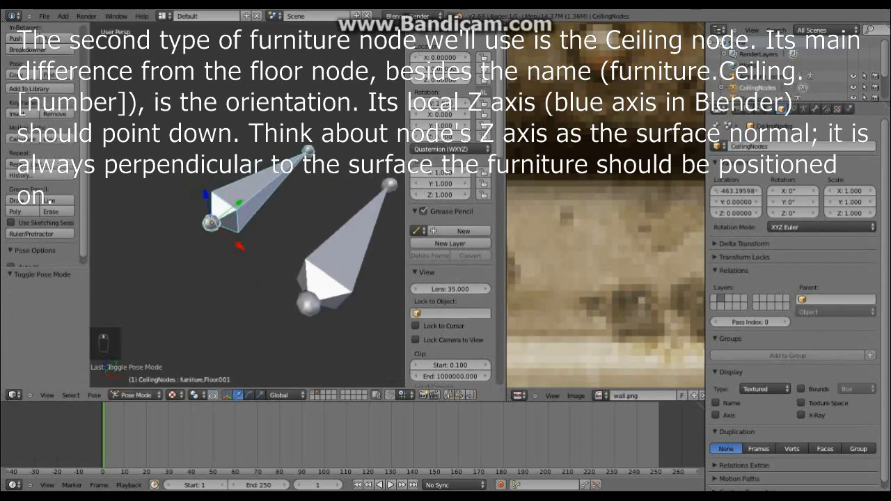
left_click(248, 395)
left_click_drag(222, 201, 179, 270)
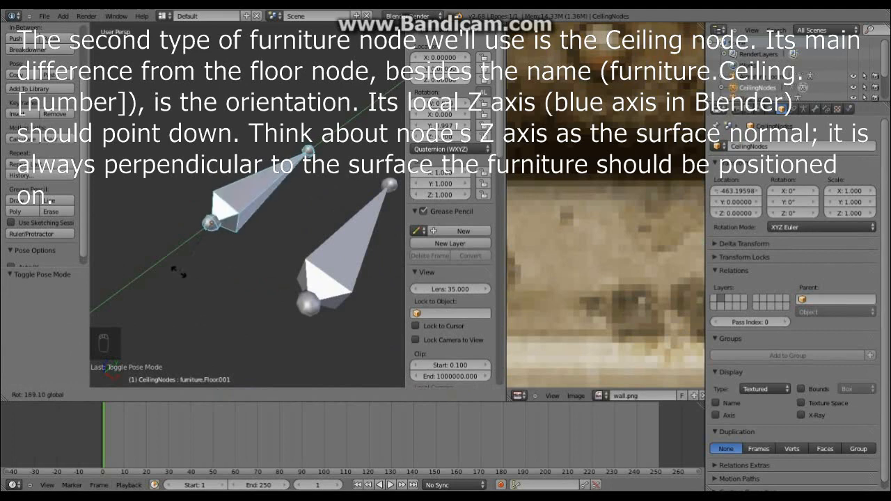
type("180")
key("Return")
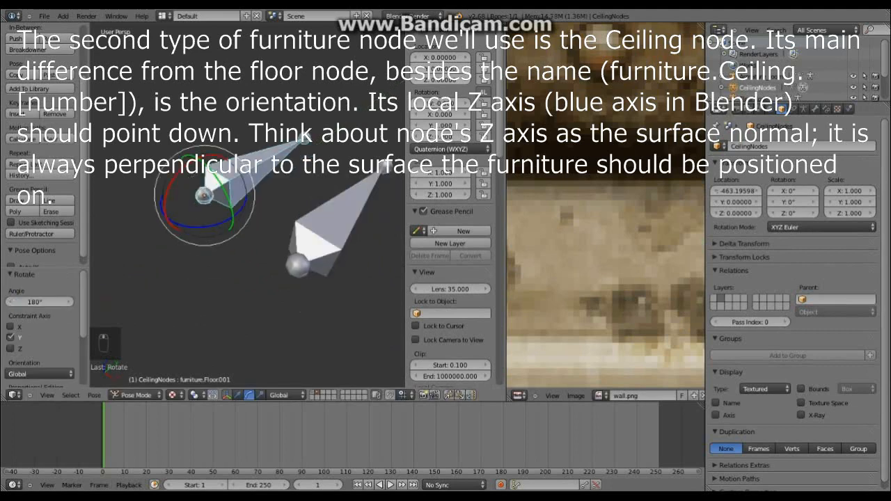
- Apply the CeilingNodes pose as the rest pose and set the transform orientation to Local
left_click(94, 394)
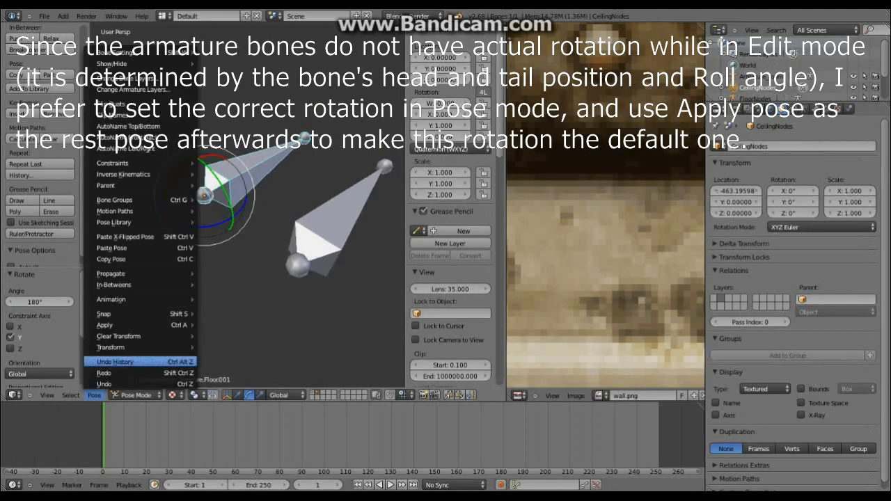
mouse_move(139, 325)
left_click(244, 325)
mouse_move(278, 244)
middle_mouse_down()
mouse_move(264, 237)
mouse_move(292, 245)
middle_mouse_up()
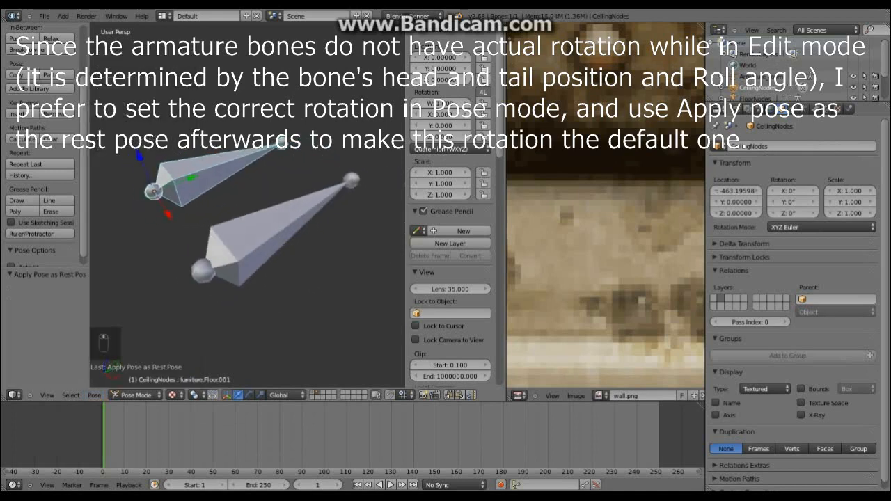
left_click(278, 394)
left_click(310, 371)
middle_click_drag(292, 278, 209, 334)
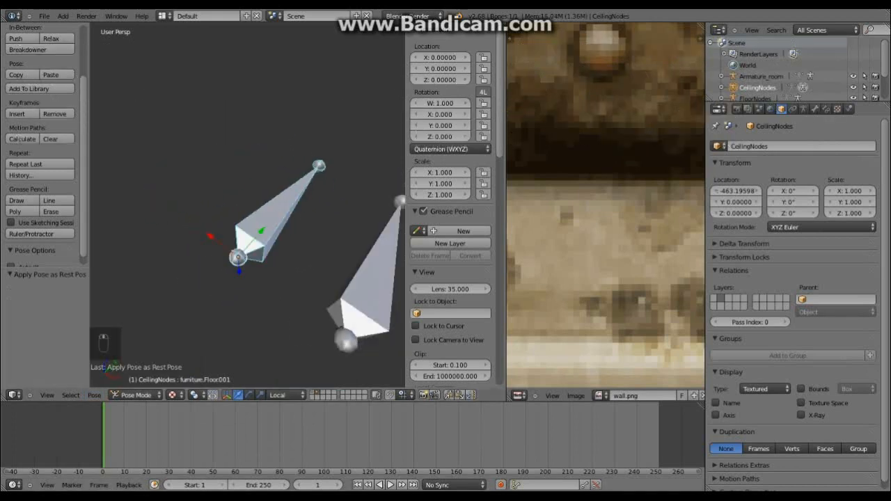
- Switch CeilingNodes to Edit Mode and rename its bone as furniture.Ceiling.001
left_click(136, 395)
left_click(140, 385)
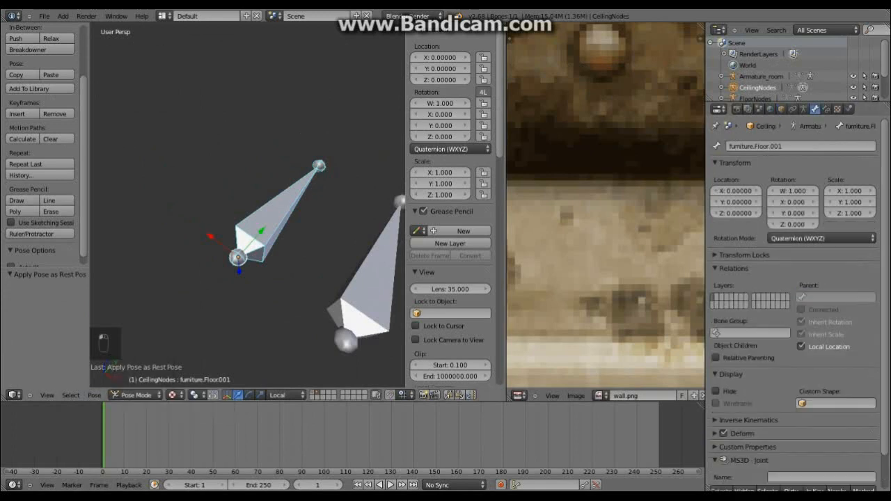
left_click(136, 395)
left_click(129, 369)
key("Left")
key("Left")
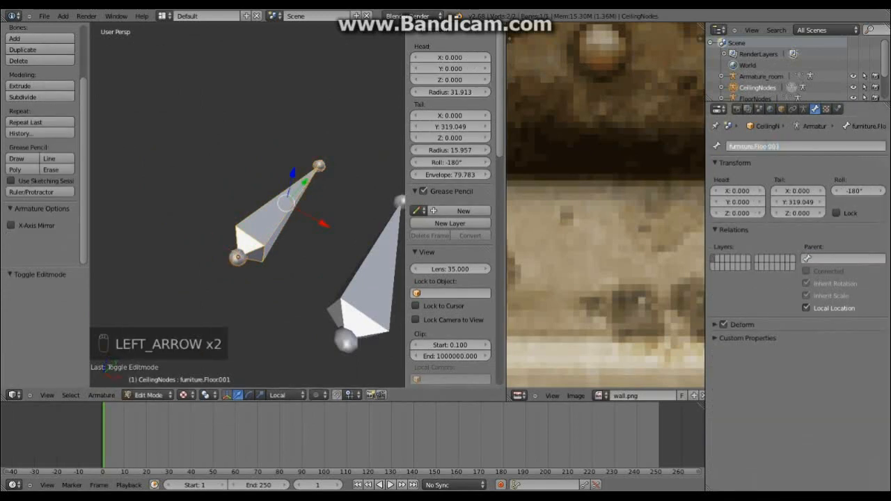
key("BackSpace")
key("BackSpace")
key("BackSpace")
type("Ceiling")
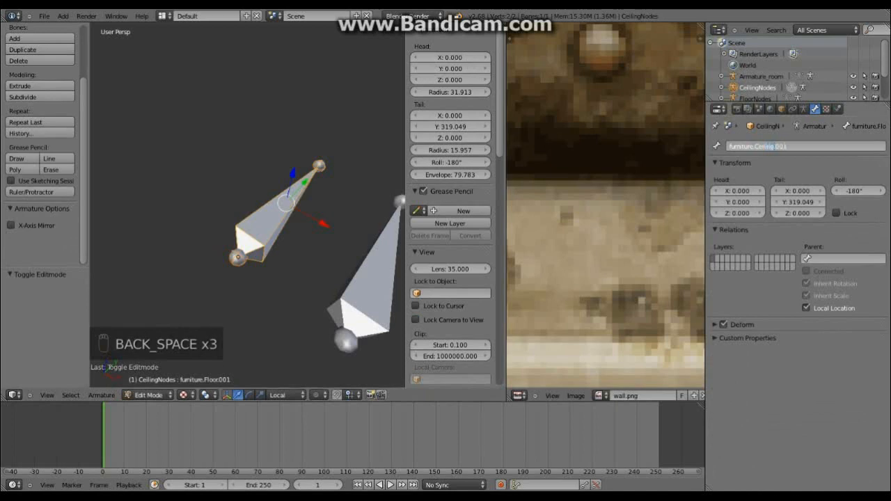
key("Return")
- Return to Object Mode and duplicate the CeilingNodes armature about 152 units along negative X
middle_click_drag(264, 209, 293, 240)
scroll(278, 222, "down", 7)
scroll(278, 222, "up", 4)
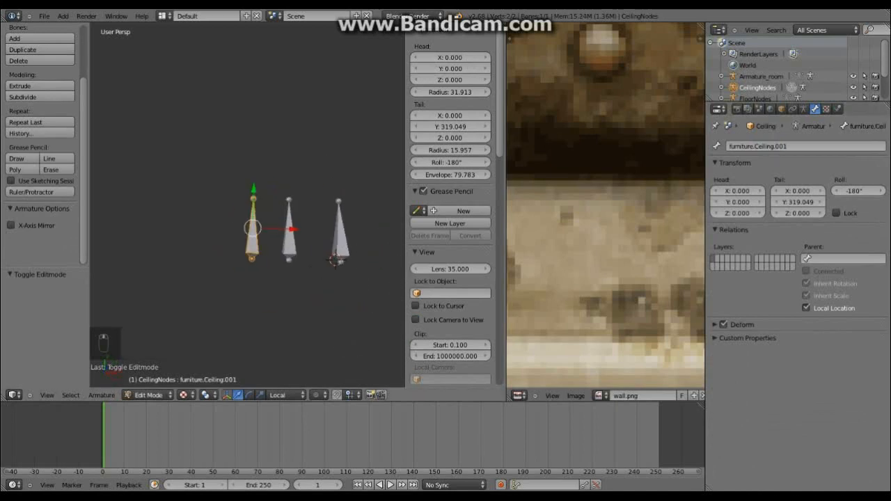
scroll(306, 230, "up", 2)
key("Tab")
scroll(300, 244, "up", 2)
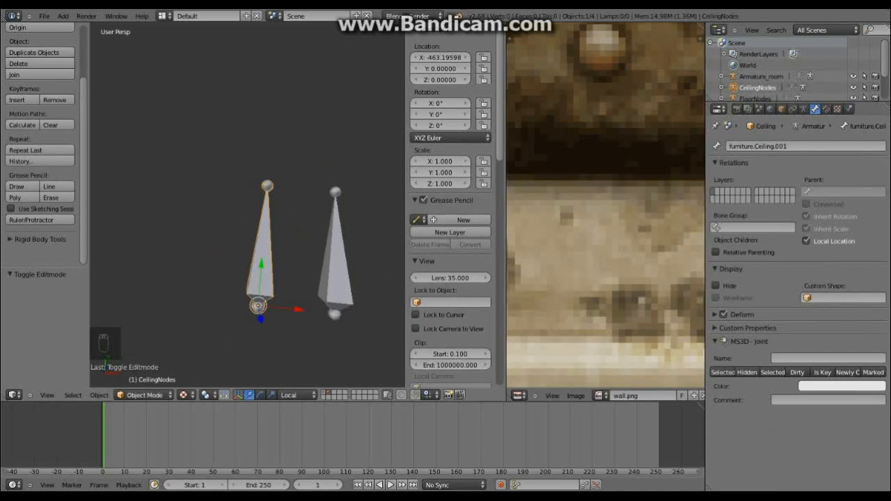
key("shift+d")
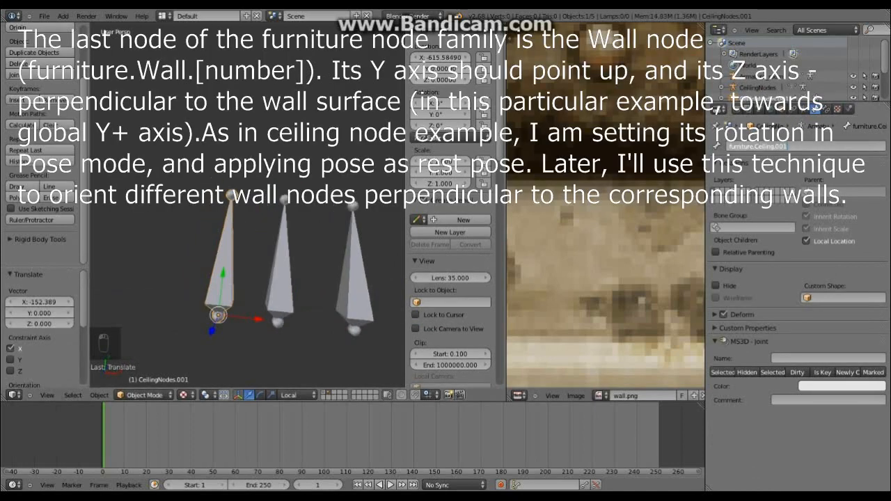
- Rename the duplicated CeilingNodes.001 armature object as WallNodes
key("Left")
key("Left")
key("Right")
key("Right")
key("BackSpace")
key("BackSpace")
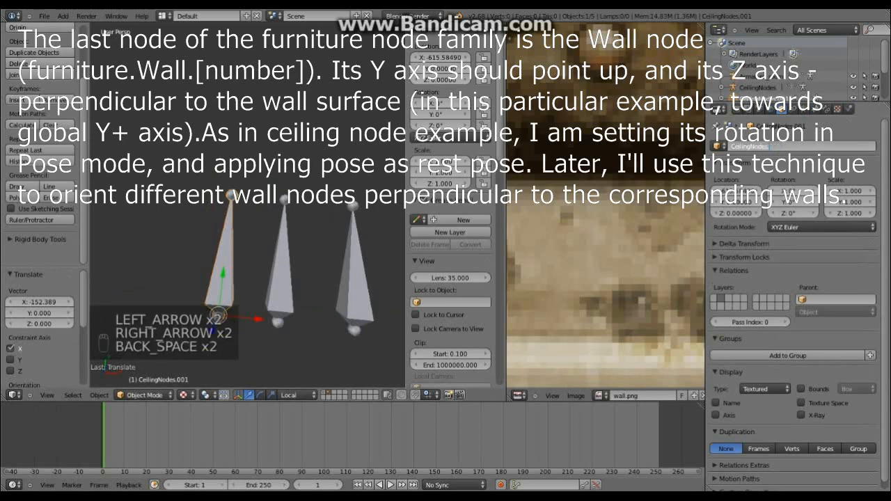
key("Right")
key("BackSpace")
key("BackSpace")
key("BackSpace")
key("BackSpace")
key("BackSpace")
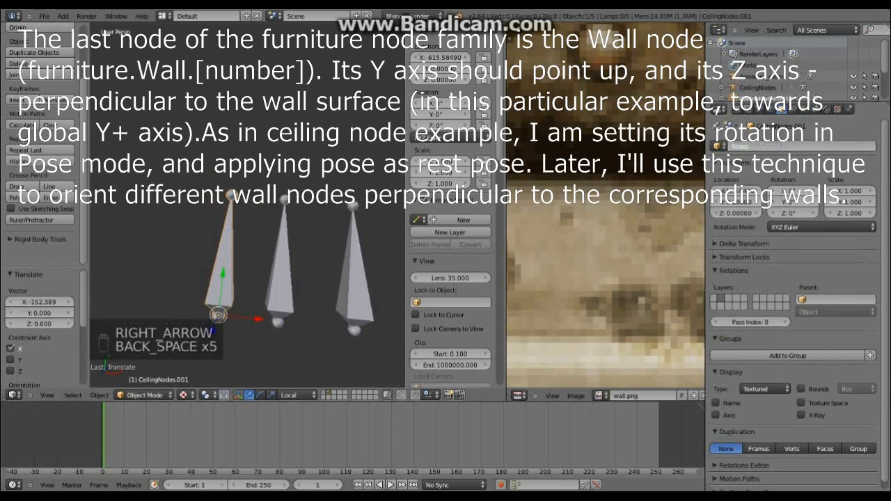
type("Wall")
key("Return")
middle_click_drag(306, 251, 299, 307)
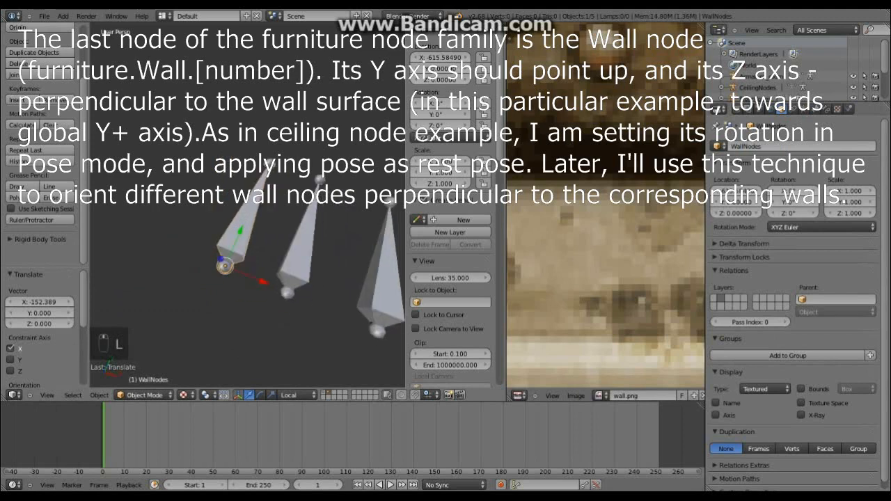
- Put WallNodes in Pose Mode and rotate its bone 180 degrees about the local Y axis
left_click(145, 395)
left_click(140, 372)
left_click(145, 395)
left_click(142, 359)
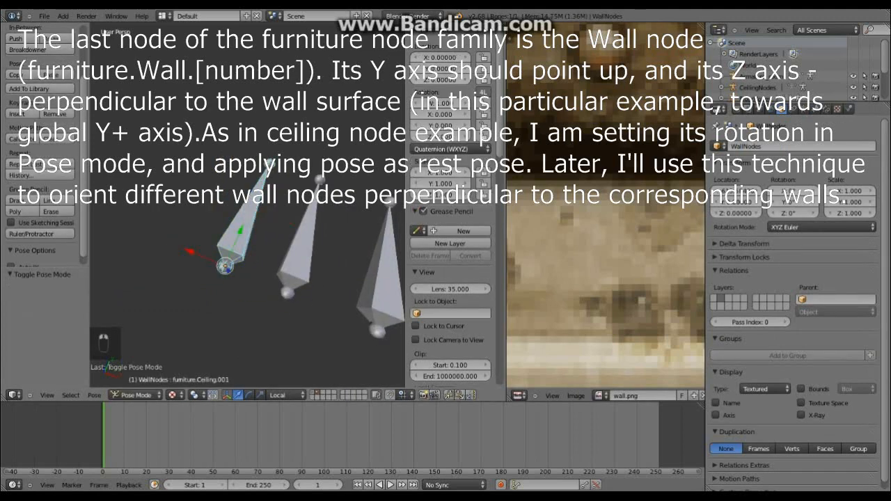
middle_click_drag(230, 306, 236, 244)
left_click_drag(251, 216, 197, 182)
middle_click_drag(201, 195, 237, 236)
mouse_move(279, 279)
middle_mouse_down()
mouse_move(237, 264)
mouse_move(265, 271)
middle_mouse_up()
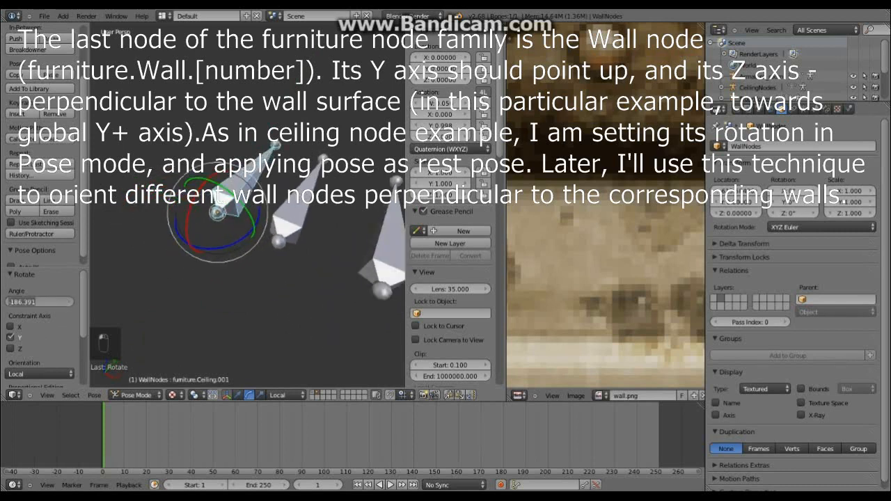
key("Return")
middle_click_drag(209, 279, 187, 279)
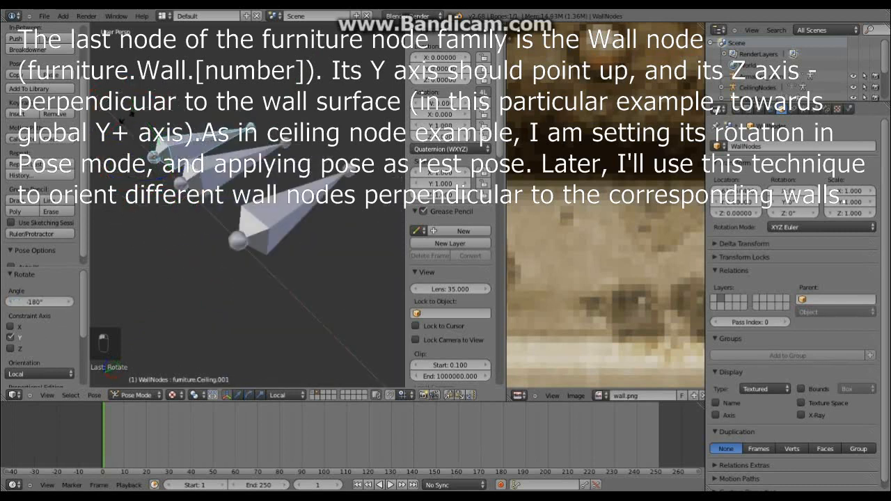
- Try rotating the WallNodes bone 90 degrees about its local X axis and undo the rotation
left_click_drag(122, 123, 98, 207)
type("90")
key("Return")
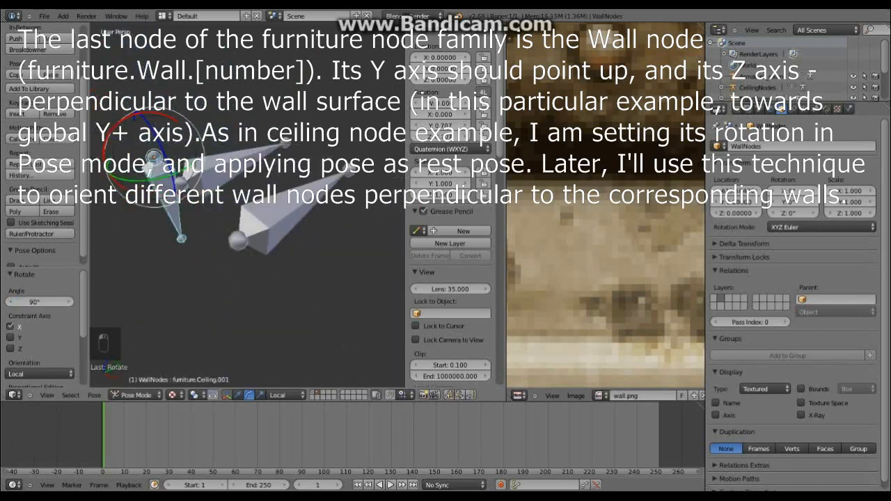
key("ctrl+z")
key("ctrl+z")
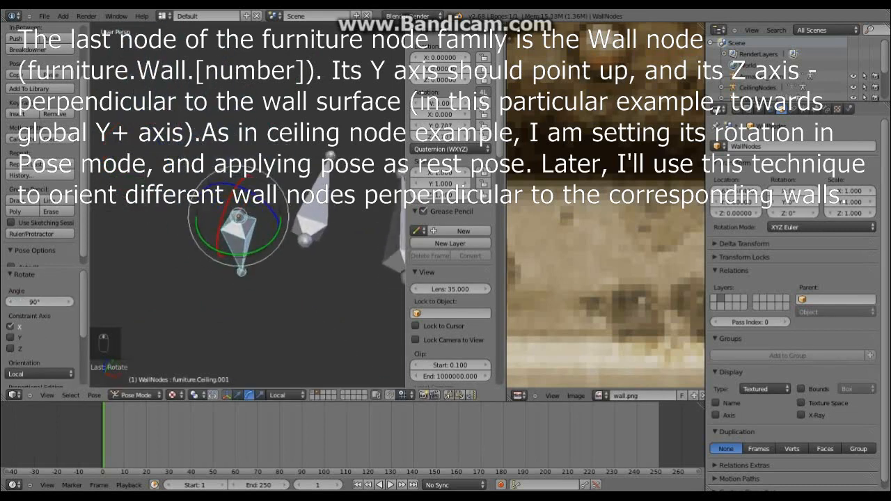
key("ctrl+z")
- Rotate the WallNodes bone -90 degrees about its local X axis and apply the pose as the rest pose
key("Return")
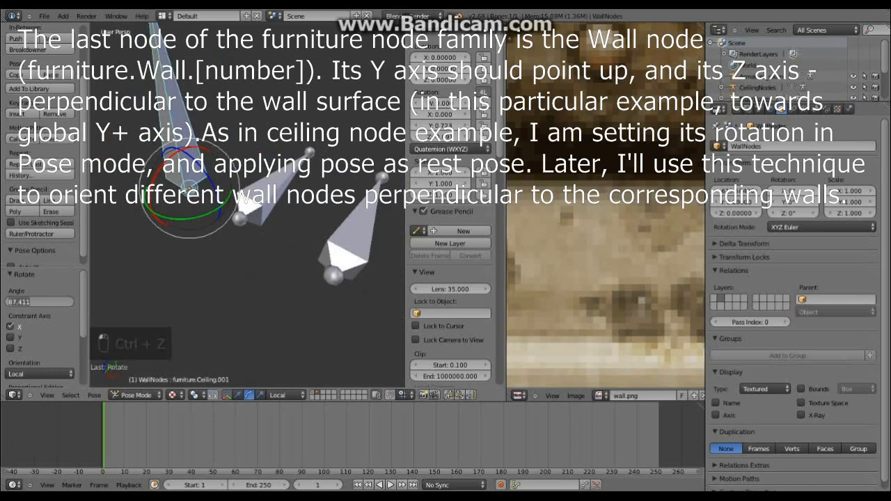
key("BackSpace")
key("Return")
left_click(94, 395)
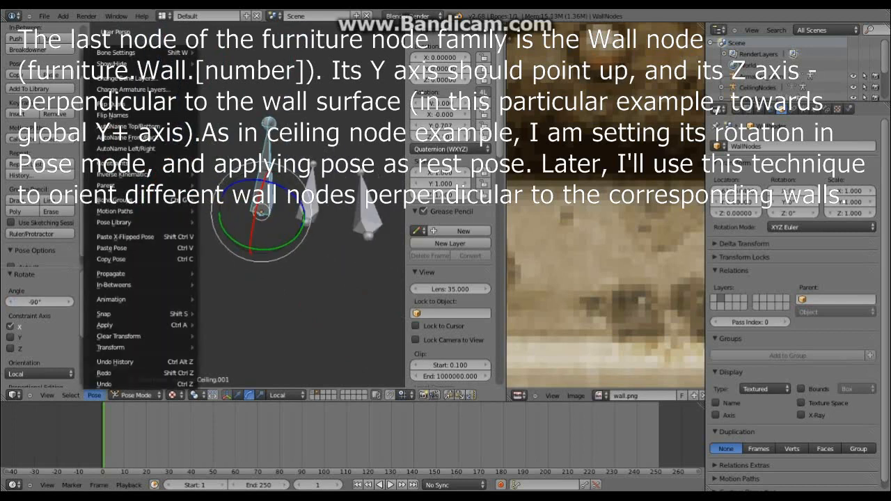
mouse_move(139, 325)
left_click(243, 325)
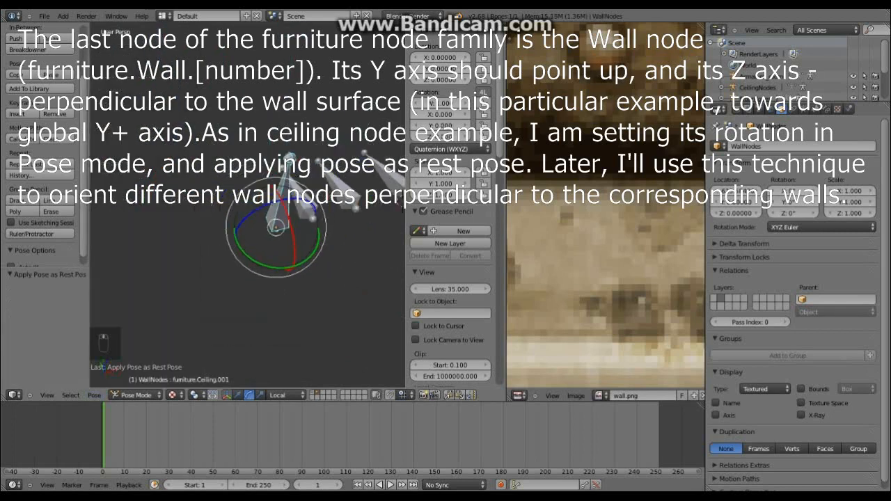
middle_click_drag(250, 299, 250, 279)
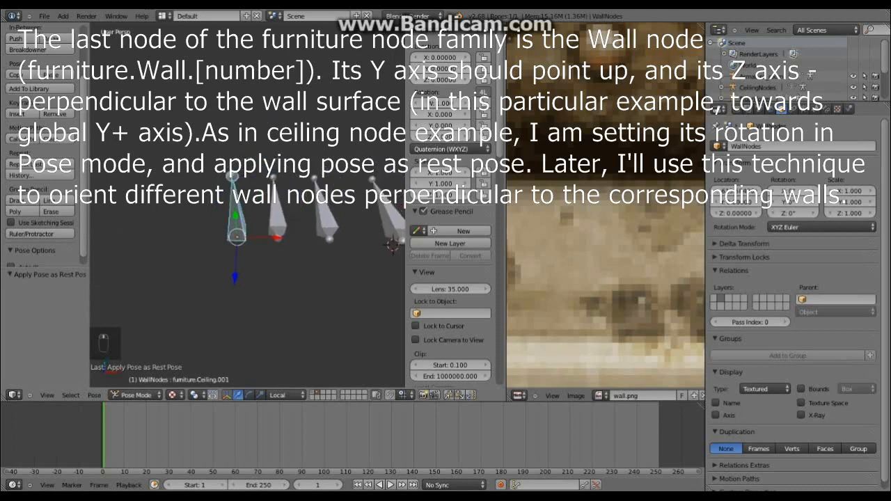
- Rename the WallNodes bone as furniture.Wall.001 and return to Object Mode
left_click(137, 395)
left_click(141, 369)
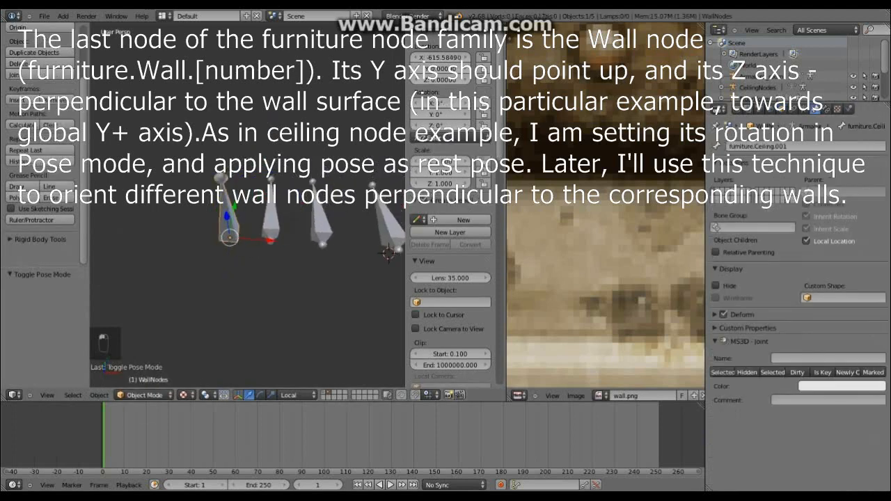
key("BackSpace")
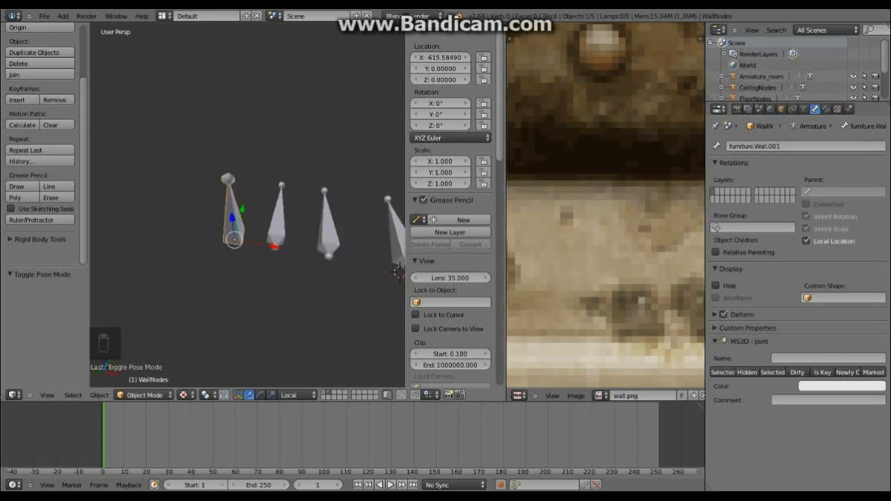
- Duplicate the WallNodes armature about 242 units along negative X and name both the copy and its bone Omni01
key("shift+d")
key("x")
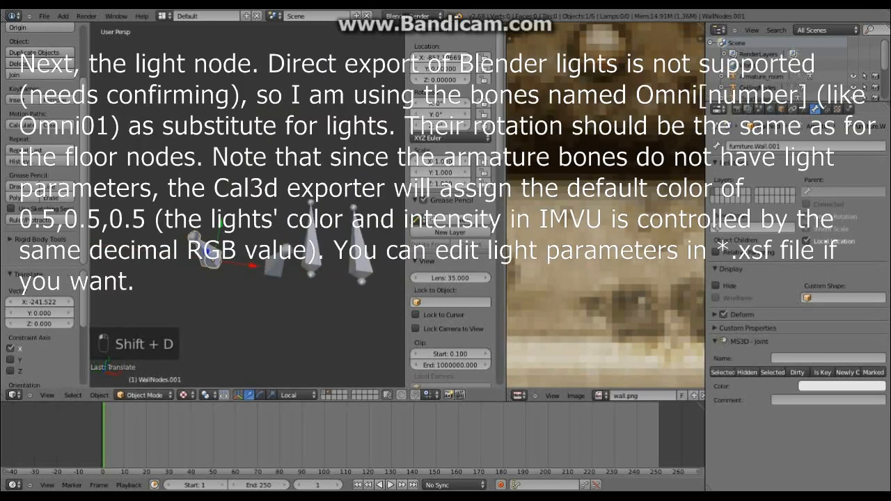
middle_click_drag(334, 315, 403, 315)
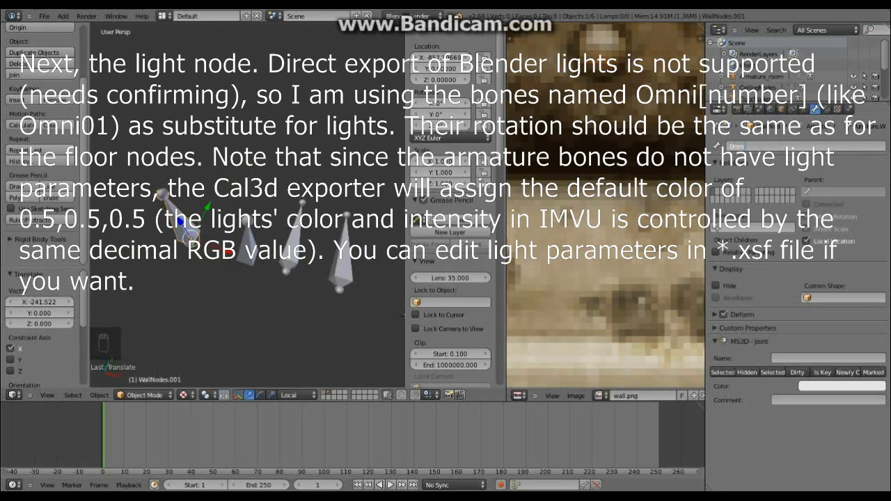
left_click(780, 109)
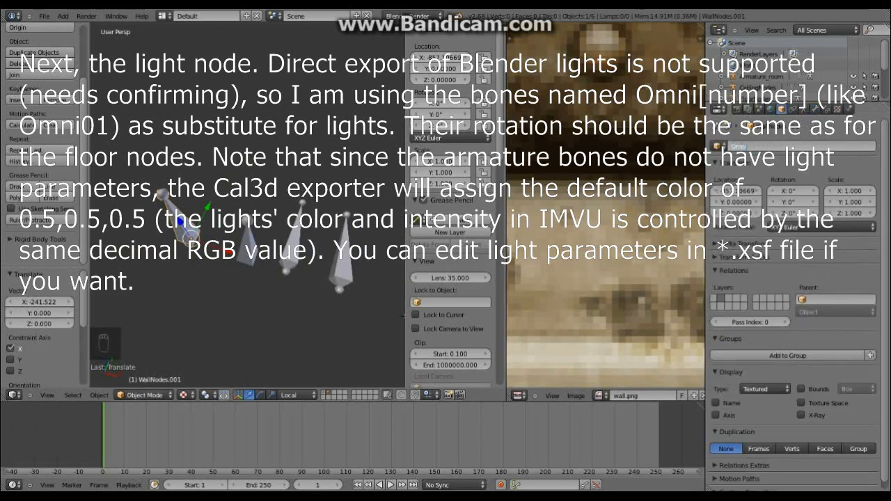
key("Return")
middle_click_drag(300, 278, 275, 270)
- Move the Omni01 armature slightly back along positive X
left_click_drag(241, 254, 251, 256)
middle_click_drag(252, 263, 331, 265)
key("F12")
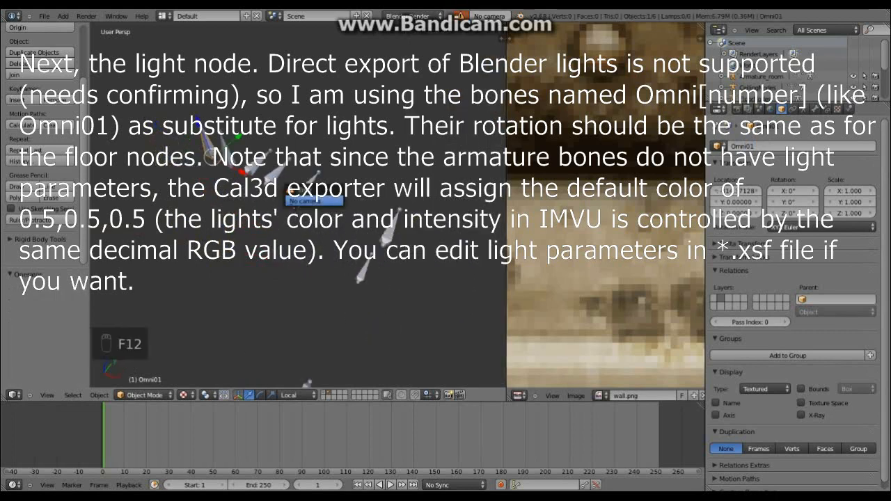
- Duplicate the Omni01 armature about 207 units along negative X
middle_click_drag(307, 382, 348, 320)
key("shift+d")
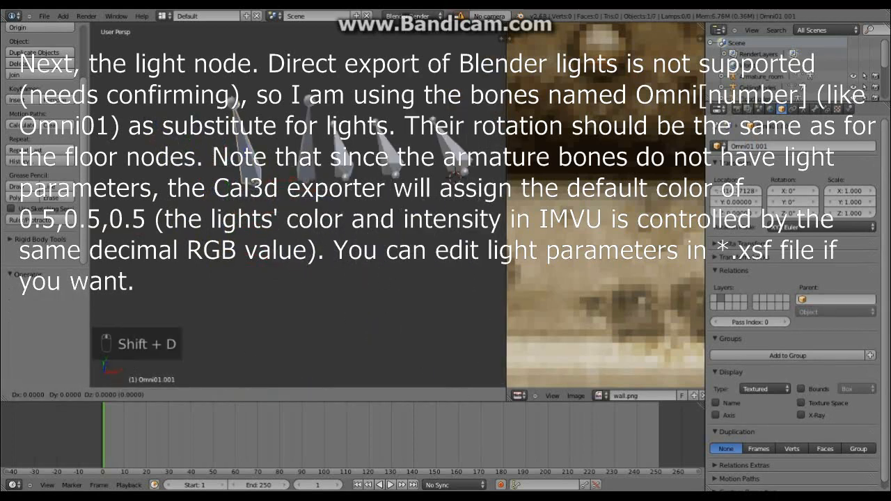
left_click_drag(286, 181, 231, 184)
- Name the copied armature Camera and rename its bone as camera.01.01.root in Edit Mode
middle_click_drag(231, 202, 268, 226)
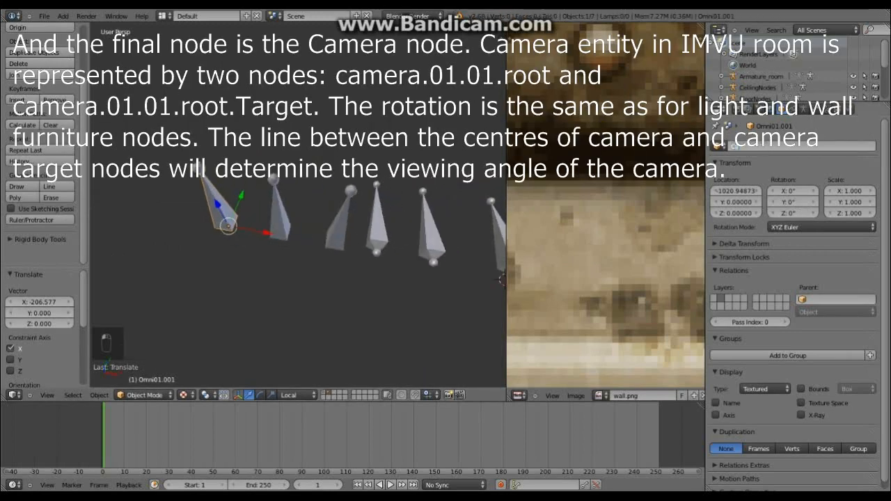
key("Tab")
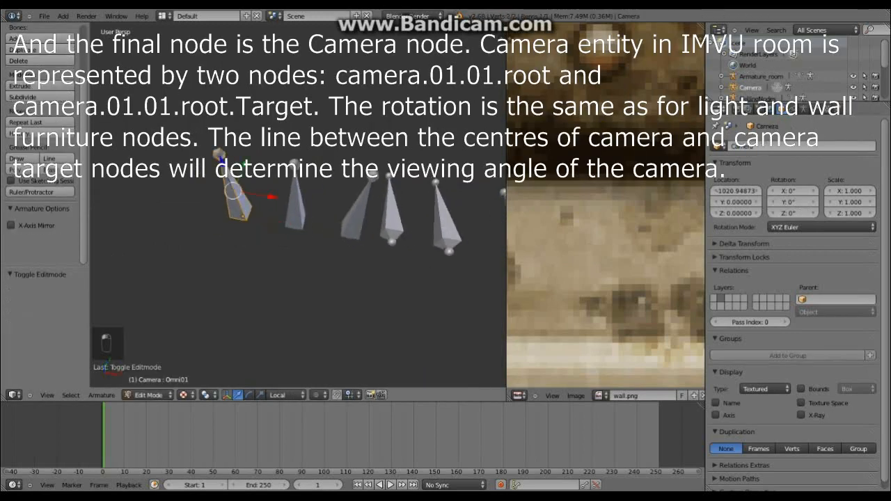
left_click(814, 109)
left_click(808, 146)
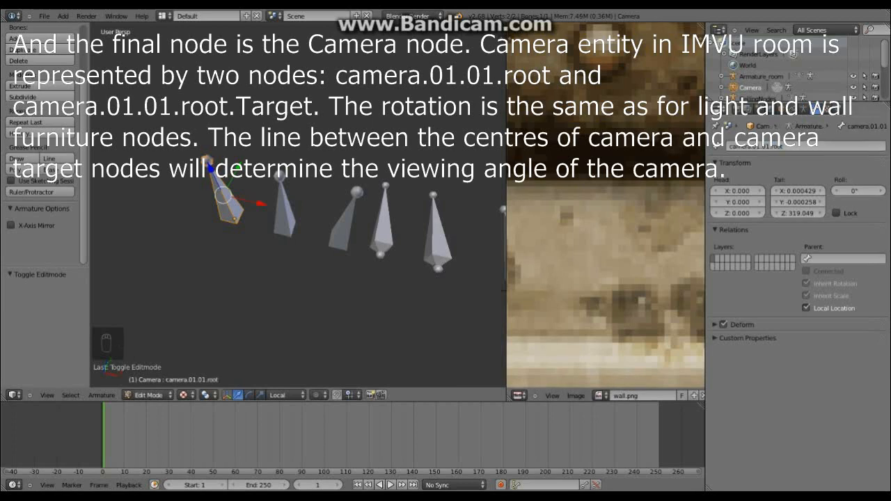
- Duplicate the camera.01.01.root bone about 1477 units along negative Y and rename the copy as camera.01.01.root.Target
middle_click_drag(376, 209, 279, 240)
key("shift+d")
left_click(300, 160)
left_click_drag(300, 159, 167, 209)
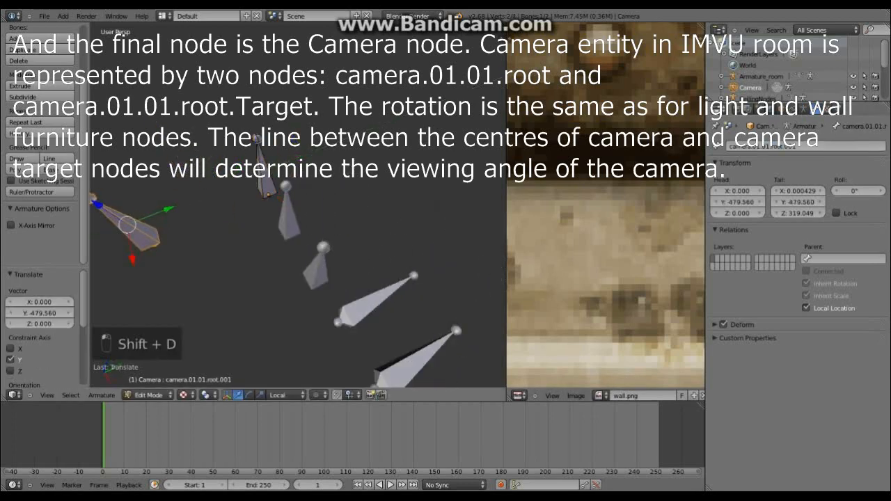
scroll(171, 208, "down", 6)
left_click_drag(283, 195, 197, 233)
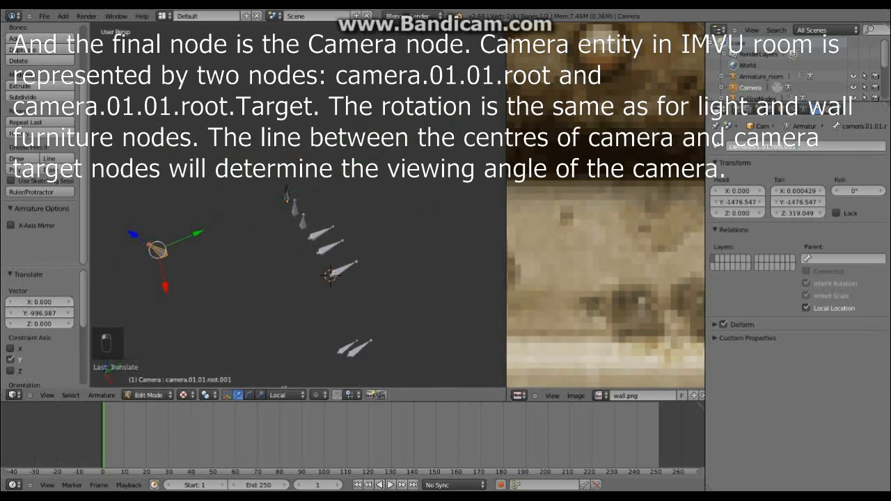
key("BackSpace")
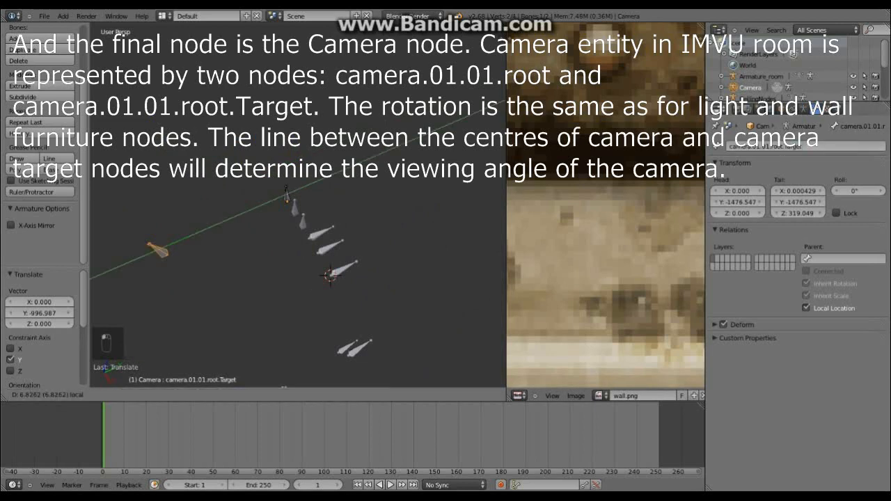
- Swap the positions of the camera bones, with the target near the armature's origin and the root far along negative Y, and return to Object Mode
left_click_drag(197, 233, 178, 242)
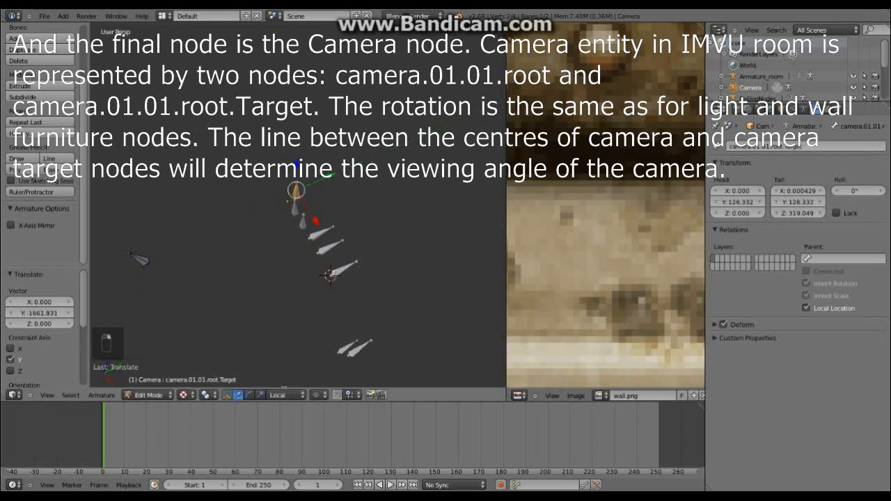
left_click_drag(330, 176, 319, 181)
middle_click_drag(306, 209, 466, 130)
left_click_drag(368, 99, 366, 100)
middle_click_drag(366, 105, 229, 132)
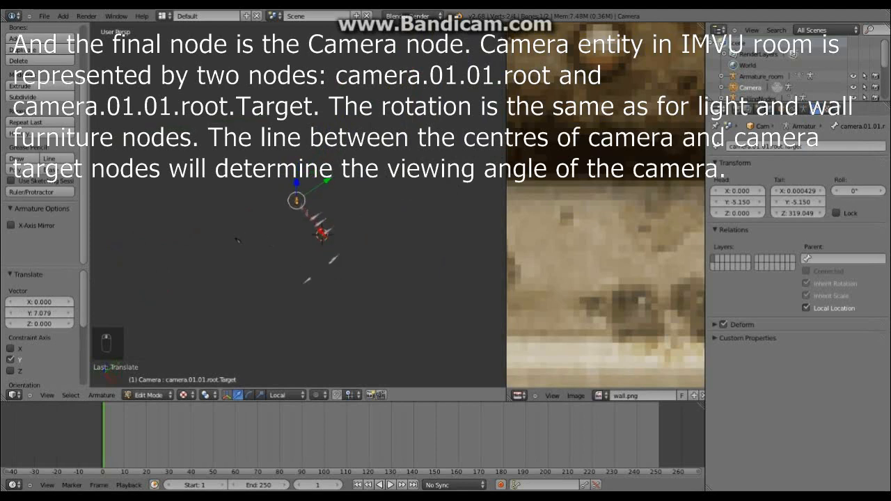
left_click(146, 394)
left_click(150, 384)
- Move the RIG_standing armature to the first layer and display that layer
scroll(313, 254, "up", 2)
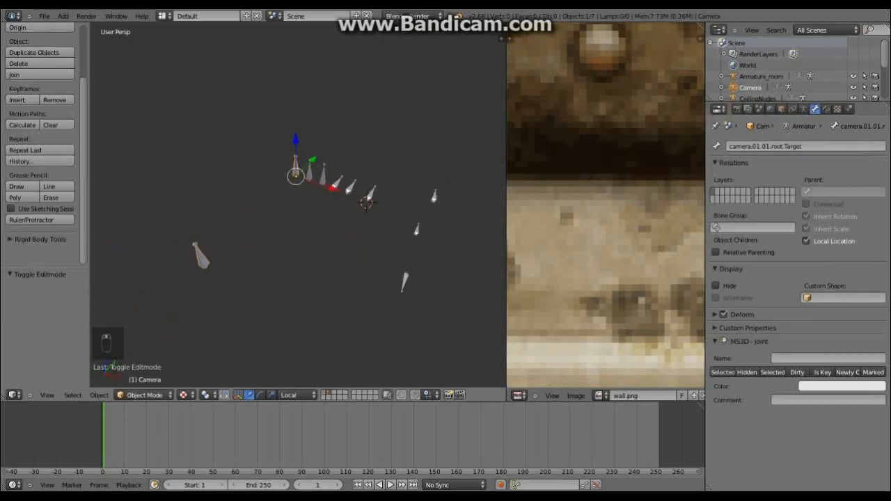
right_click(411, 240)
key("m")
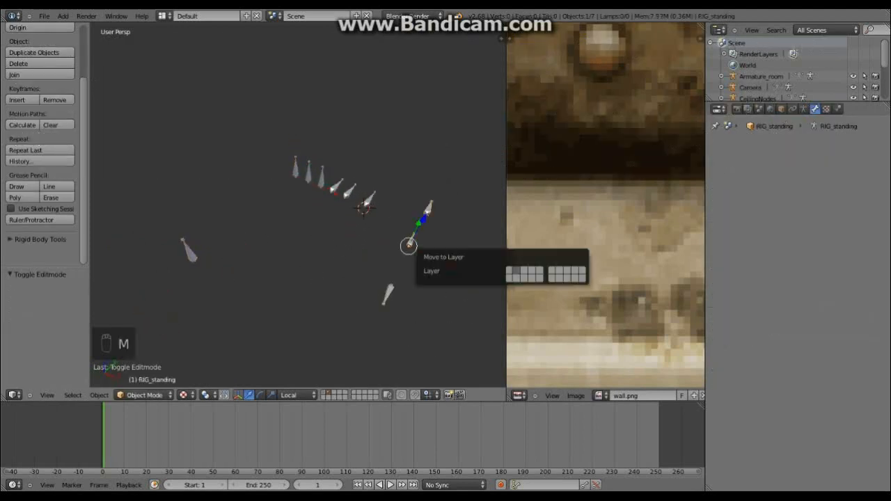
left_click(510, 270)
key("1")
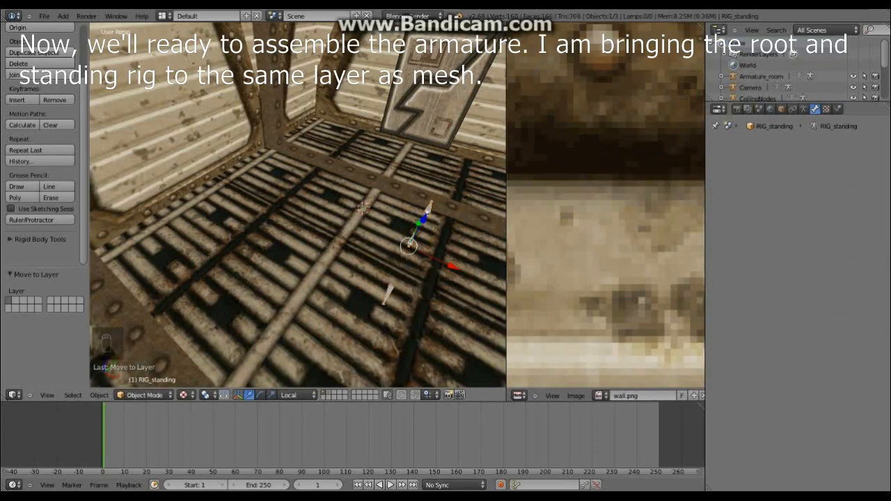
- Display the second layer and move the Armature_room armature from it to the first layer
scroll(298, 208, "down", 4)
middle_click_drag(334, 223, 261, 237)
left_click(329, 392)
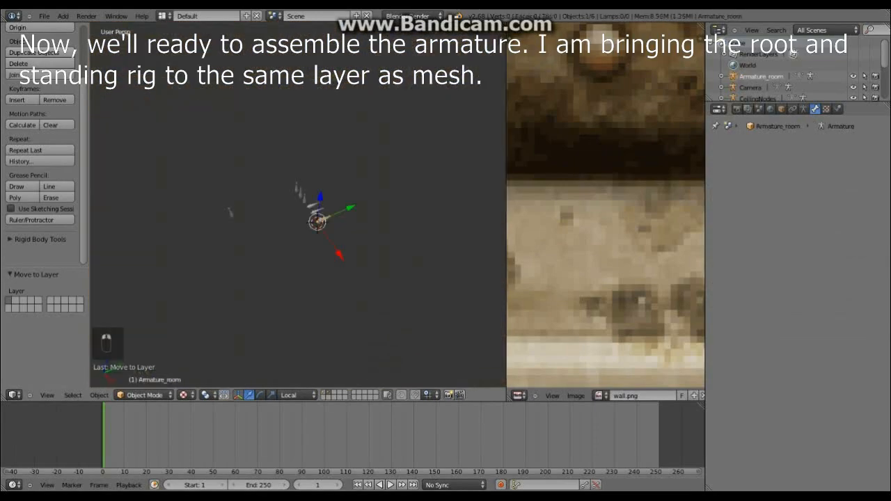
key("m")
left_click(485, 251)
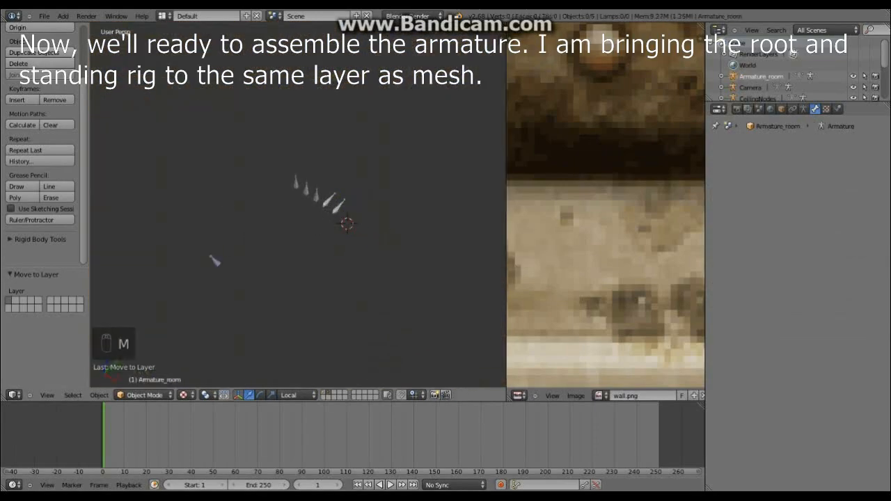
- Display the first layer with the room mesh and move RIG_standing about 920 units along negative Y
left_click(324, 392)
middle_click_drag(362, 278, 282, 323)
right_click(320, 288)
scroll(320, 287, "down", 3)
left_click_drag(332, 272, 295, 270)
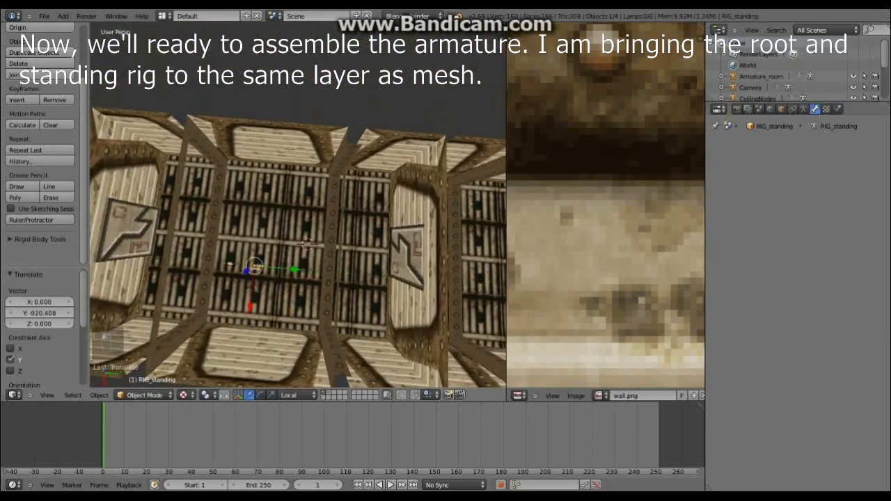
- Place RIG_standing on the floor beside the room's side wall and rotate it to face into the room
left_click_drag(252, 308, 245, 350)
scroll(245, 349, "up", 2)
left_click_drag(284, 313, 213, 353)
middle_click_drag(213, 352, 234, 349, "shift")
left_click_drag(230, 284, 241, 283)
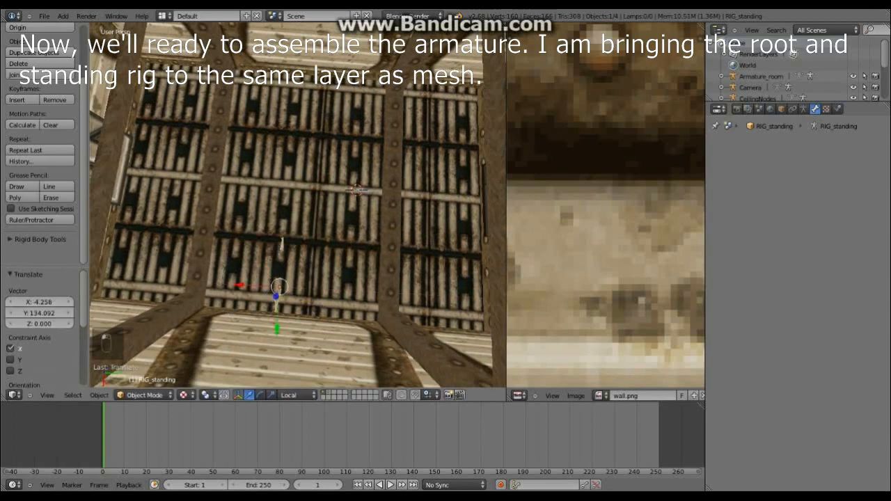
- Duplicate RIG_standing, place the copy in front of the emblem wall and rotate it around Z to face into the room
middle_click_drag(241, 283, 256, 286)
key("shift+d")
left_click(256, 286)
left_click_drag(256, 293, 124, 310)
middle_click_drag(124, 310, 217, 319, "shift")
left_click_drag(268, 356, 262, 284)
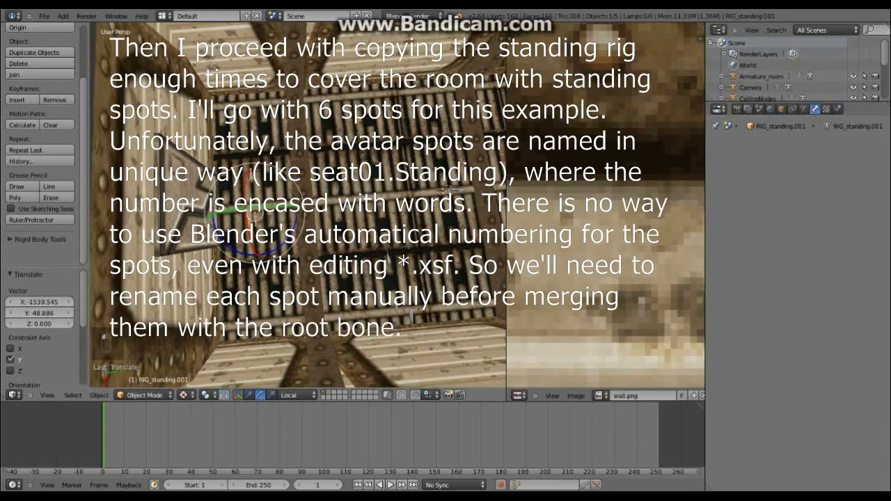
left_click_drag(292, 215, 292, 218)
left_click_drag(214, 215, 198, 215)
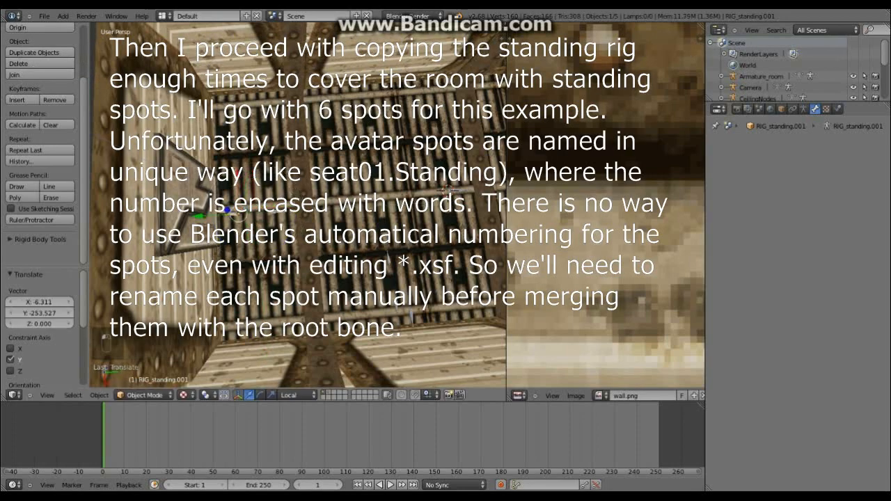
middle_click_drag(279, 222, 264, 231)
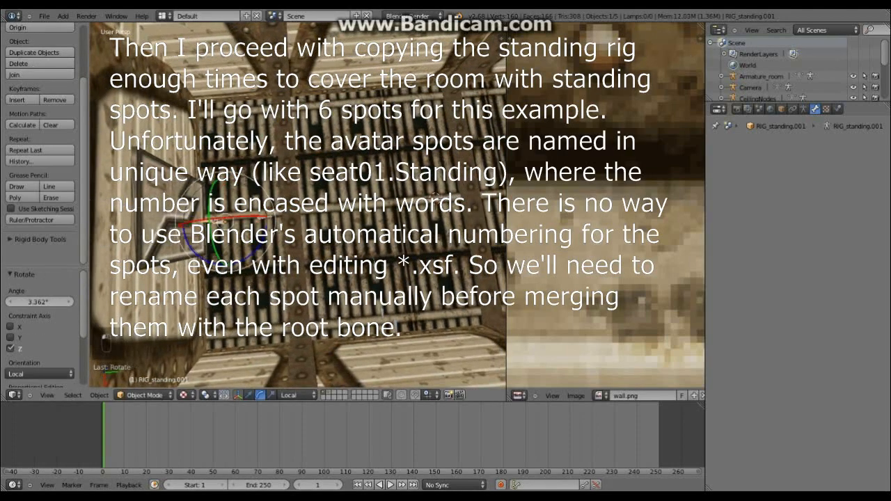
- Duplicate the emblem-wall rig, place the copy beside the opposite side wall and rotate it around Z to face into the room
key("shift+d")
left_click_drag(222, 185, 218, 127)
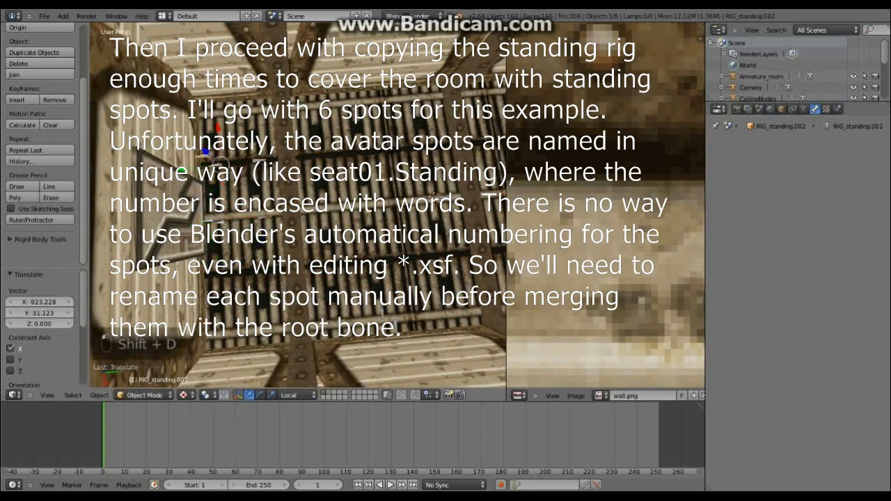
left_click_drag(180, 158, 300, 146)
middle_click_drag(306, 150, 285, 169)
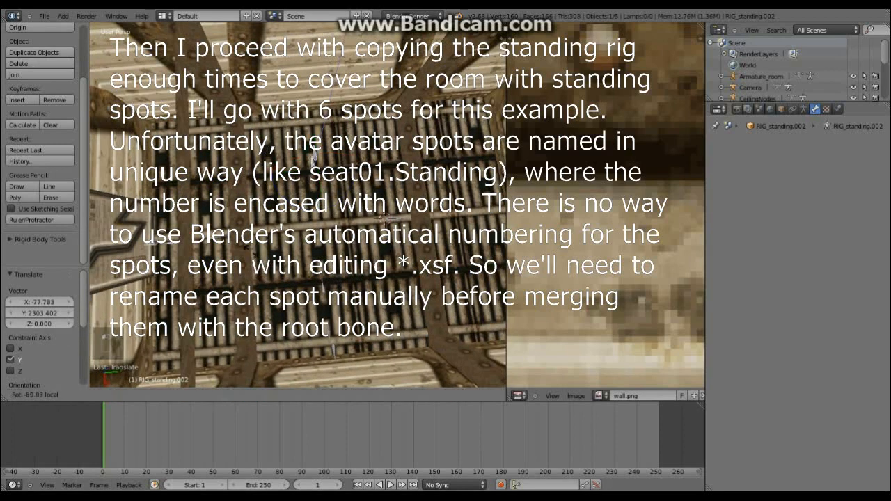
left_click_drag(254, 252, 251, 251)
left_click_drag(313, 154, 310, 119)
- Duplicate the side-wall rig and move the copy about 5981 units into the adjoining room section, beside the same side wall
middle_click_drag(311, 120, 379, 120)
key("shift+d")
left_click(380, 120)
left_click_drag(209, 148, 278, 146)
middle_click_drag(278, 146, 327, 174)
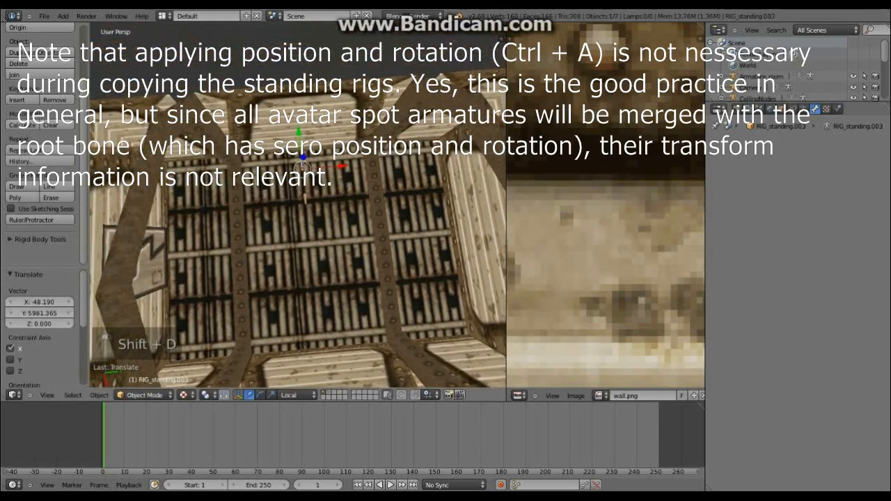
left_click_drag(337, 167, 350, 167)
- Duplicate the rig to the other side of the adjoining section and rotate the copy about -181° around Z
key("shift+d")
key("y")
left_click(306, 201)
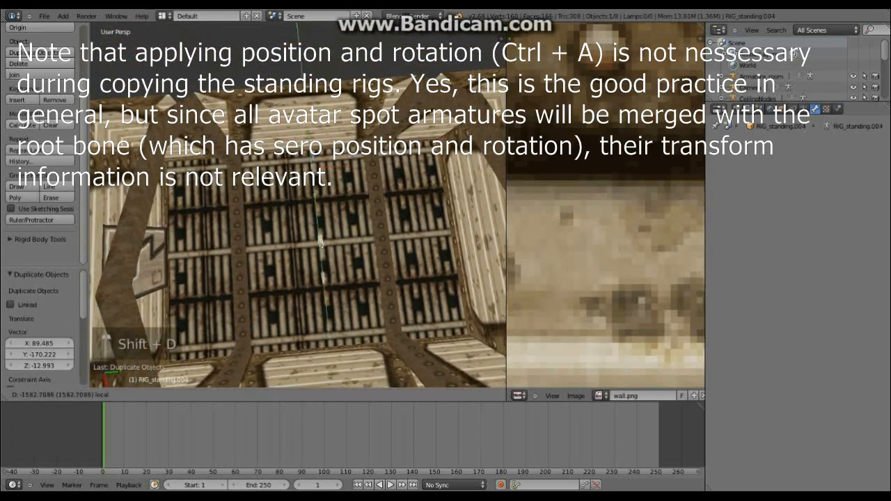
middle_click_drag(306, 200, 317, 314)
left_click_drag(313, 286, 315, 288)
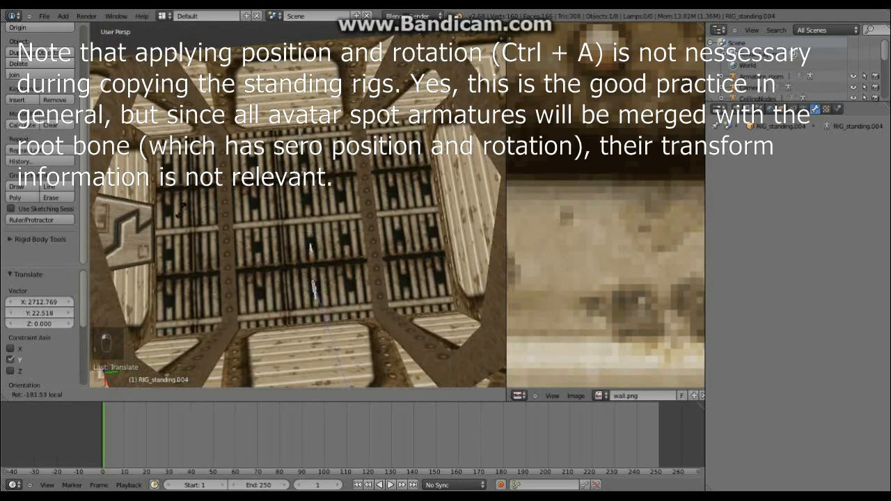
left_click_drag(311, 248, 312, 251)
- Set the transform orientation to Global and move the rotated rig about 250 units along X towards the side wall
left_click(297, 395)
left_click(297, 394)
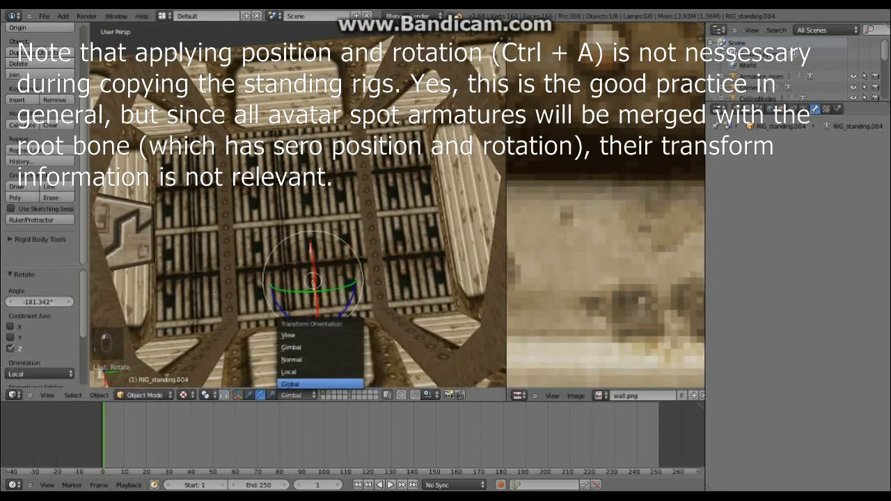
left_click(297, 384)
scroll(315, 275, "up", 2)
left_click_drag(313, 337, 313, 342)
- Duplicate the rig as the sixth spot, place the copy by the adjoining section's end wall and rotate it to face inward
middle_click_drag(314, 341, 292, 347, "shift")
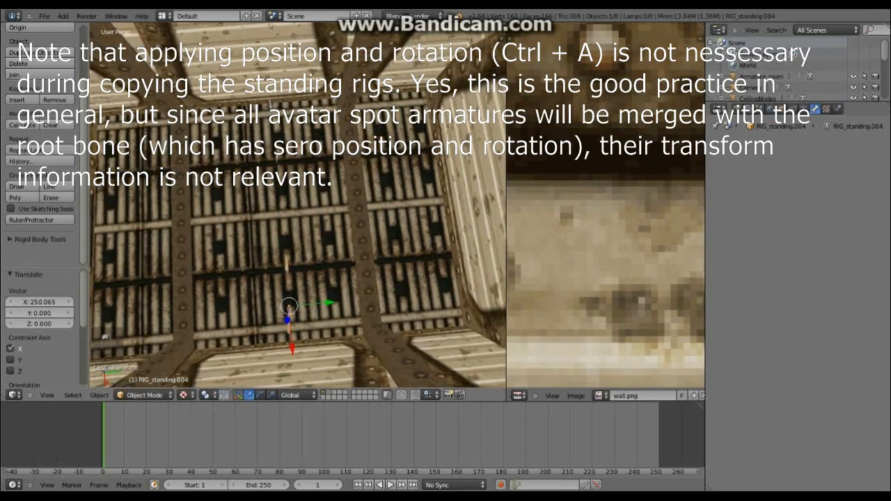
key("shift+d")
left_click(328, 302)
left_click_drag(327, 302, 470, 290)
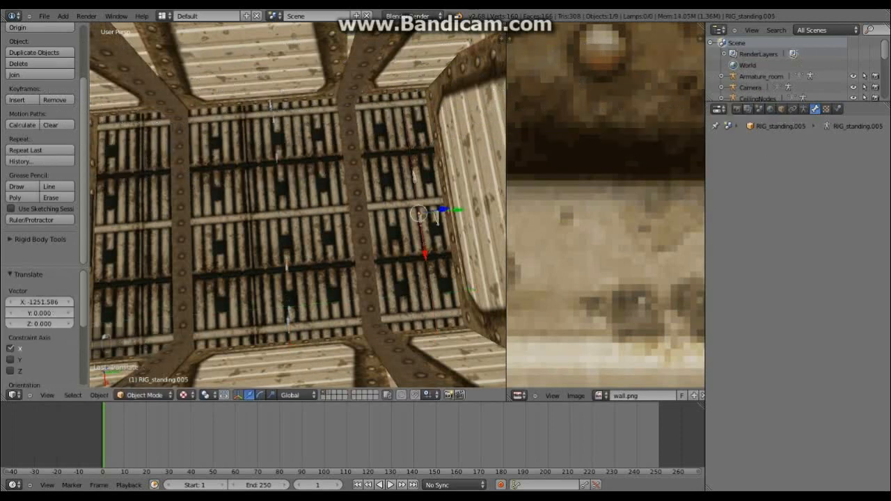
key("r")
left_click(503, 252)
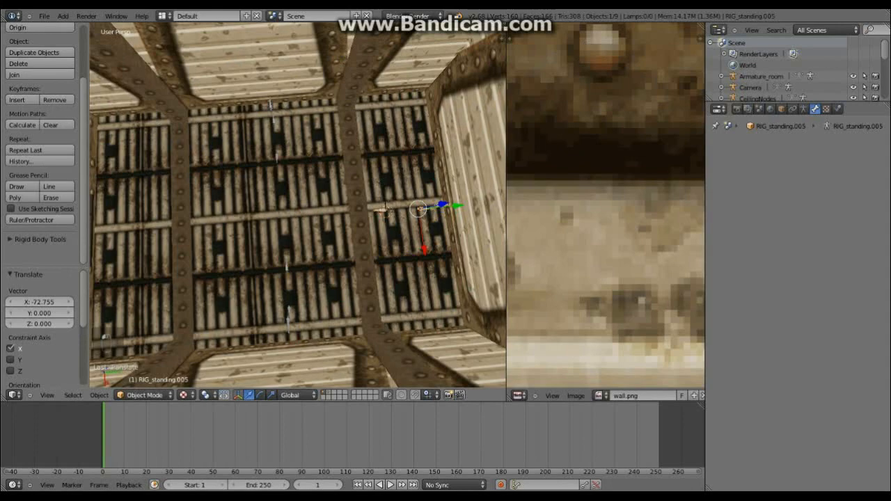
- Check the placed standing spots and the seat bone's name in the RIG_standing.001 armature by the emblem wall
scroll(385, 210, "down", 5)
middle_click_drag(348, 209, 452, 209, "shift")
middle_click_drag(452, 210, 439, 139)
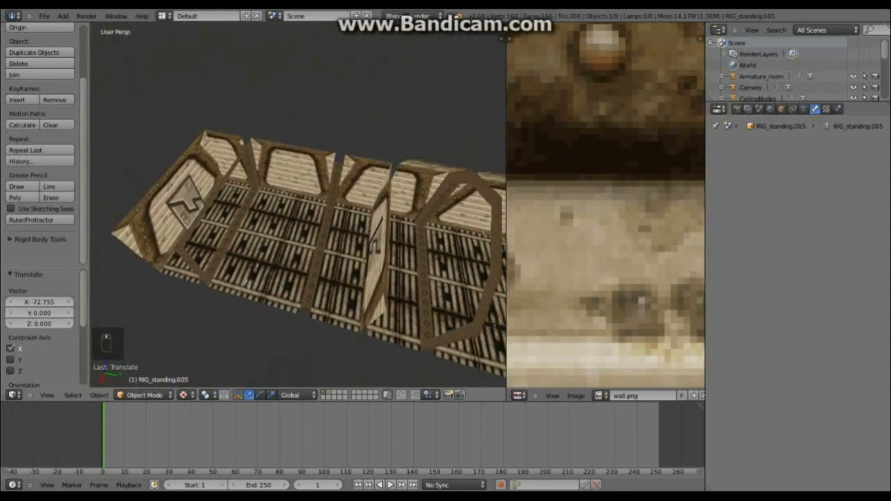
scroll(315, 374, "up", 3)
middle_click_drag(316, 375, 327, 265)
scroll(298, 209, "up", 5)
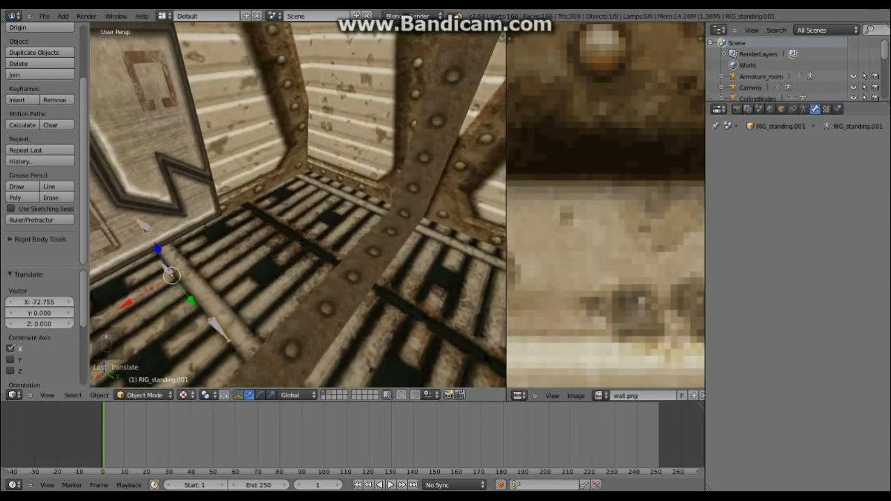
key("Tab")
scroll(298, 205, "down", 3)
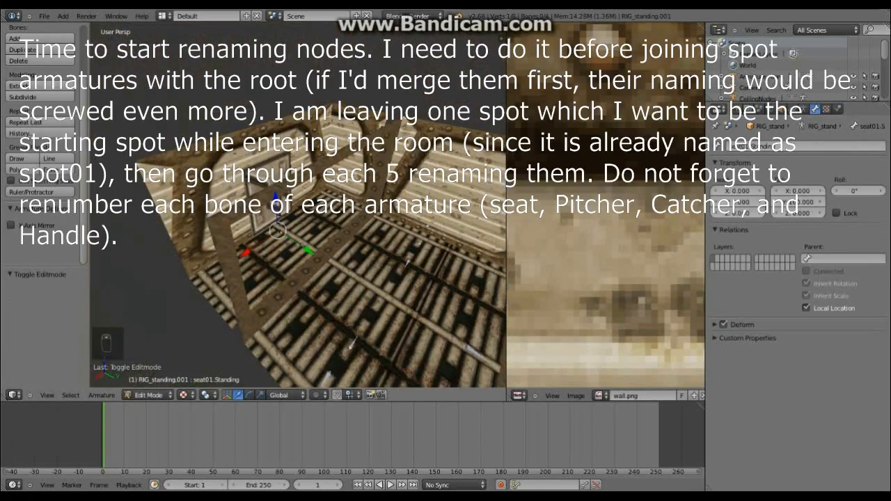
middle_click_drag(298, 205, 261, 293)
key("Tab")
- Renumber the Handle, seat and Catcher bones of the RIG_standing armature to 02 in Edit Mode
right_click(378, 308)
middle_click_drag(378, 308, 348, 258)
scroll(298, 258, "up", 3)
left_click(145, 395)
left_click(141, 372)
scroll(230, 278, "up", 2)
middle_click_drag(230, 278, 257, 257)
right_click(220, 224)
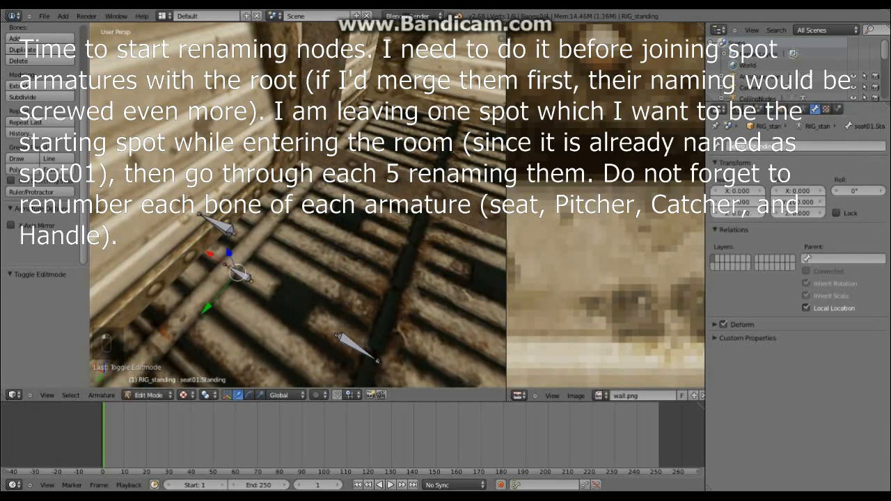
key("Left")
key("Left")
right_click(244, 277)
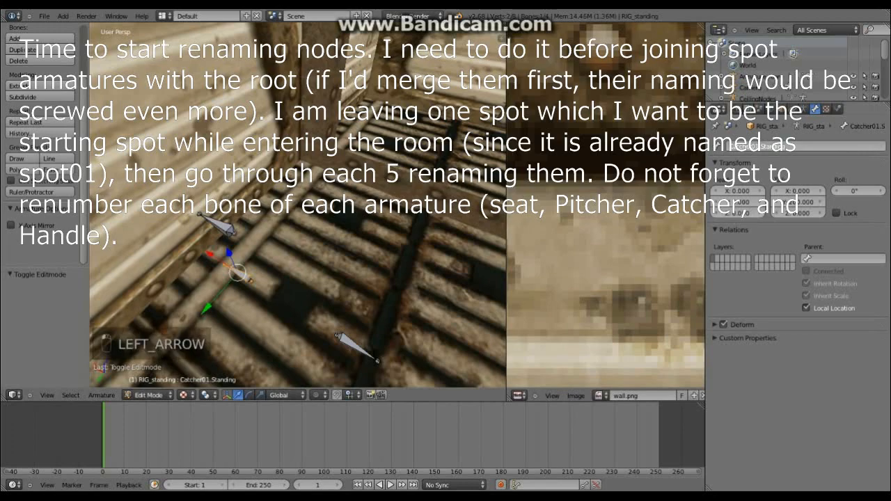
key("Return")
- Renumber the RIG_standing armature's Pitcher bone to 02 and return to Object Mode
right_click(383, 342)
middle_click_drag(292, 279, 348, 286)
left_click(765, 146)
key("Left")
key("BackSpace")
type("2")
key("Return")
scroll(348, 278, "down", 4)
left_click(148, 395)
left_click(144, 384)
- Renumber the Handle, seat and Catcher bones of the RIG_standing.002 armature to 03 in Edit Mode
right_click(417, 240)
middle_click_drag(278, 265, 397, 257)
left_click(144, 395)
left_click(140, 371)
middle_click_drag(313, 279, 361, 264)
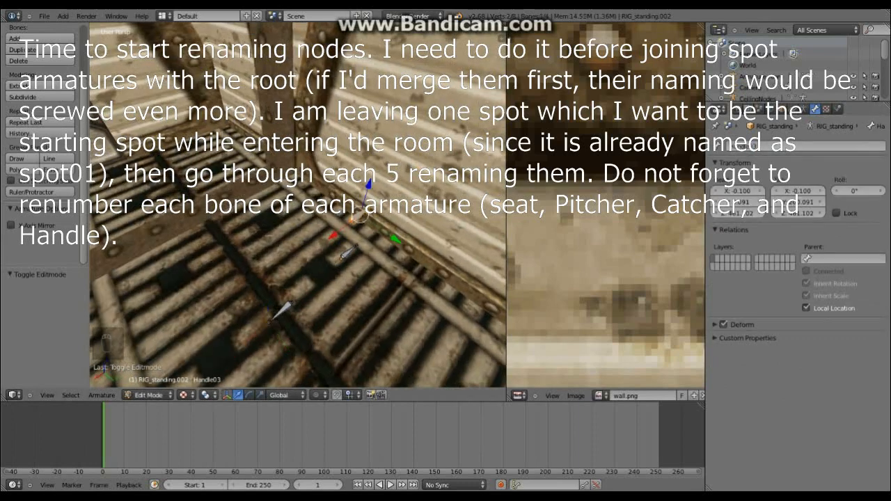
right_click(347, 252)
key("Left")
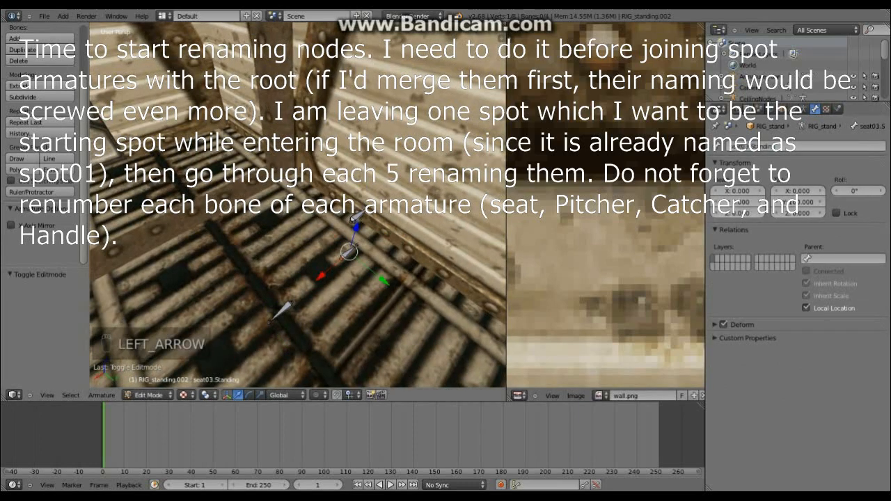
right_click(347, 252)
- Renumber the RIG_standing.002 armature's Pitcher bone to 03 and return to Object Mode
right_click(280, 310)
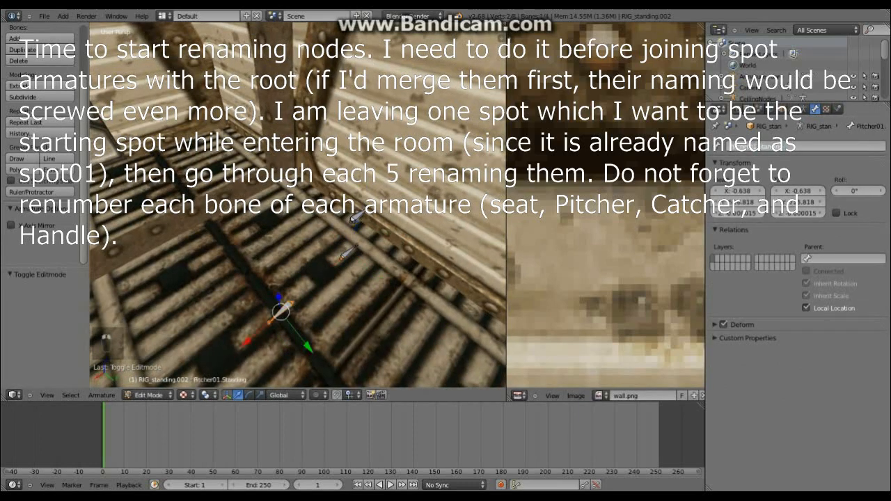
scroll(298, 209, "down", 3)
middle_click_drag(298, 209, 361, 230)
left_click(147, 395)
left_click(149, 383)
- Renumber the Handle, seat and Catcher bones of the RIG_standing.004 armature to 04 in Edit Mode
scroll(292, 230, "down", 4)
middle_click_drag(292, 230, 334, 250)
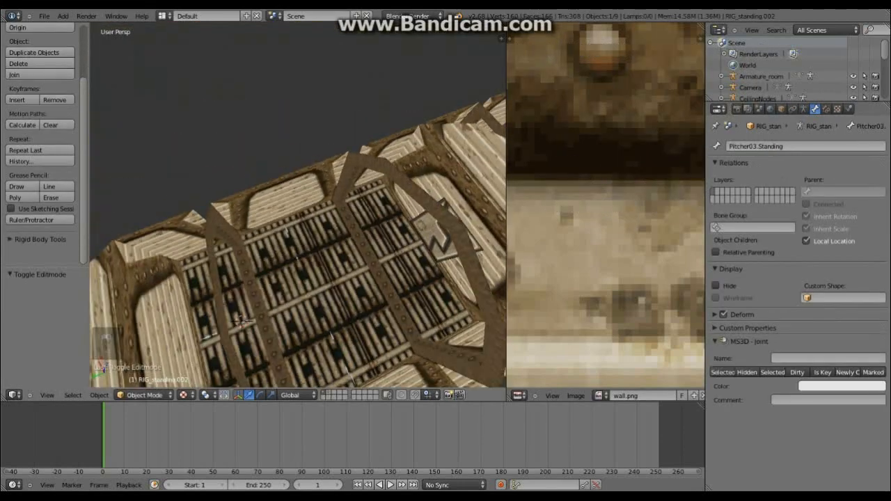
scroll(286, 240, "up", 5)
right_click(282, 240)
left_click(148, 395)
left_click(147, 371)
middle_click_drag(282, 226, 297, 209)
scroll(298, 208, "up", 2)
right_click(299, 208)
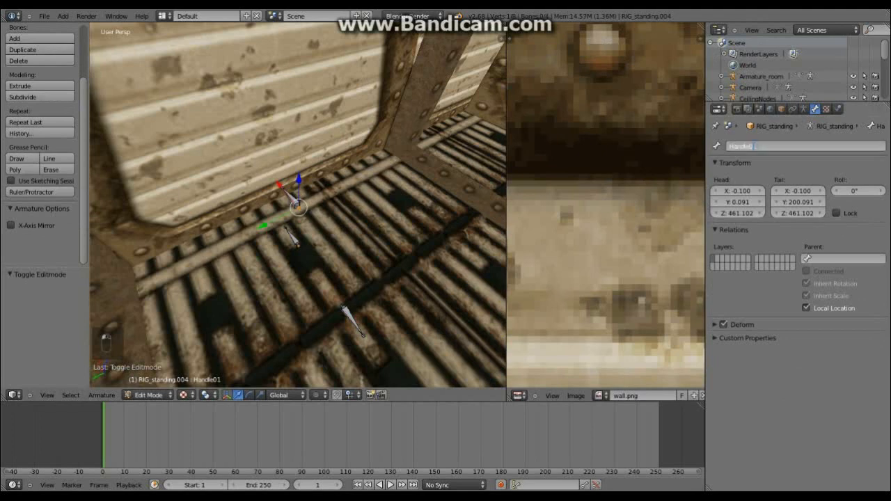
key("Left")
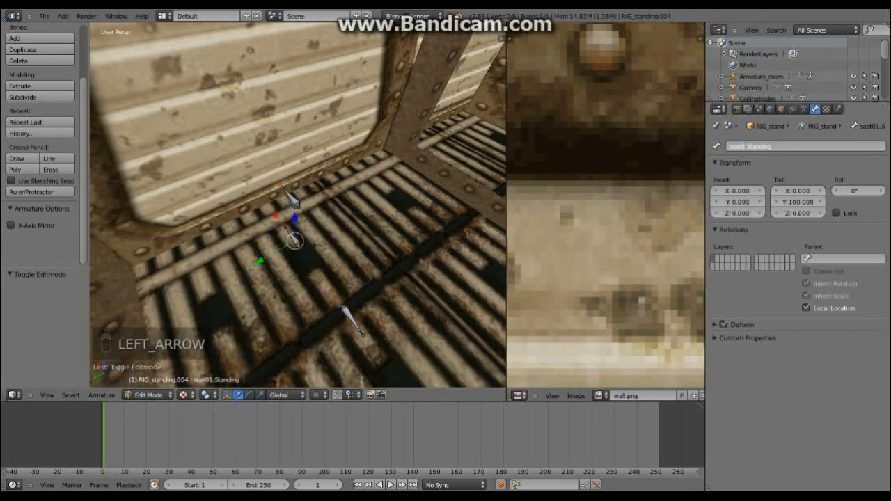
right_click(292, 198)
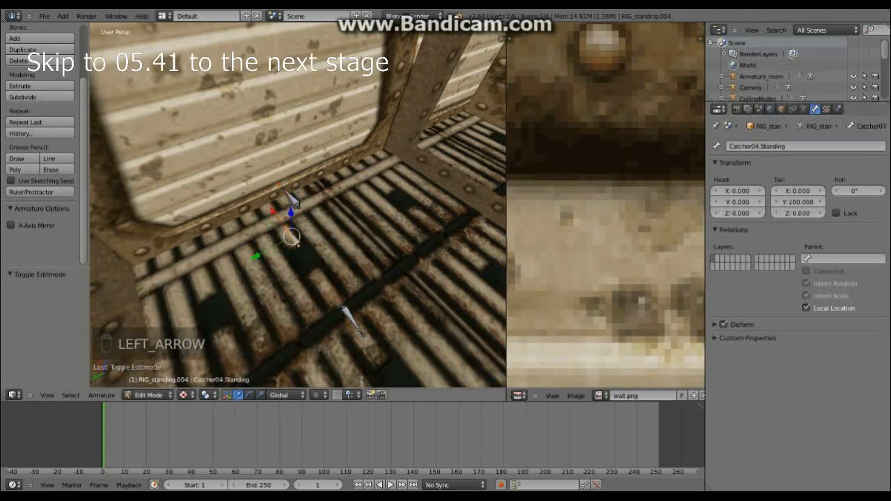
- Renumber the RIG_standing.004 armature's Pitcher bone to 04 and return to Object Mode
middle_click_drag(350, 320, 334, 304, "shift")
right_click(335, 303)
double_click(754, 146)
key("BackSpace")
type("4")
key("Return")
scroll(298, 230, "down", 5)
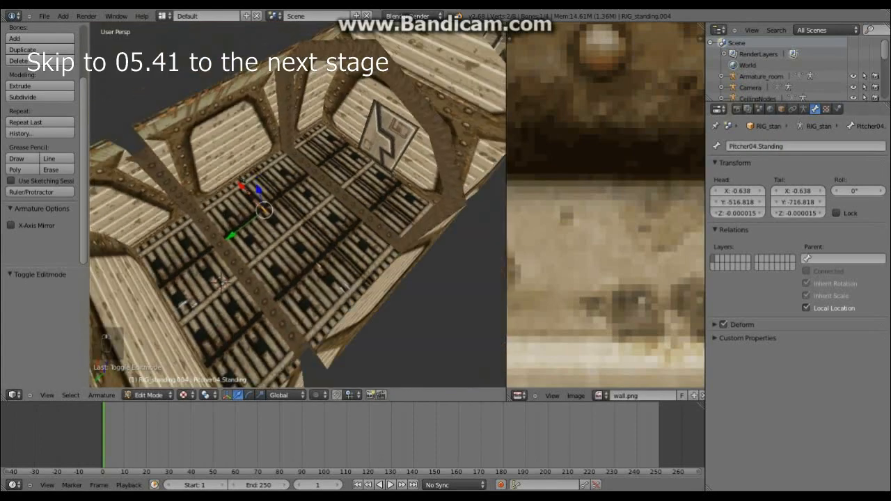
left_click(147, 395)
left_click(151, 383)
- Open the RIG_standing.003 armature in Edit Mode and renumber its Pitcher bone to 05
scroll(298, 229, "up", 4)
middle_click_drag(265, 244, 320, 224)
right_click(291, 247)
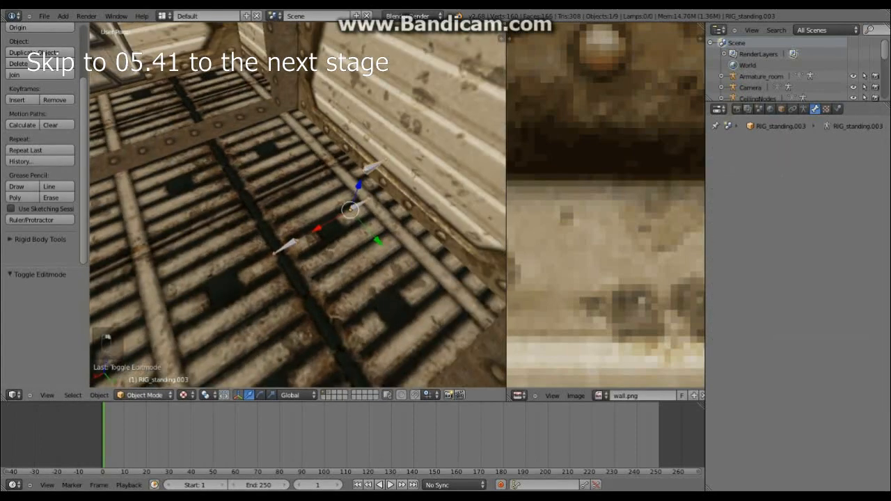
left_click(148, 395)
left_click(150, 371)
middle_click_drag(293, 259, 306, 253)
right_click(305, 244)
left_click(755, 146)
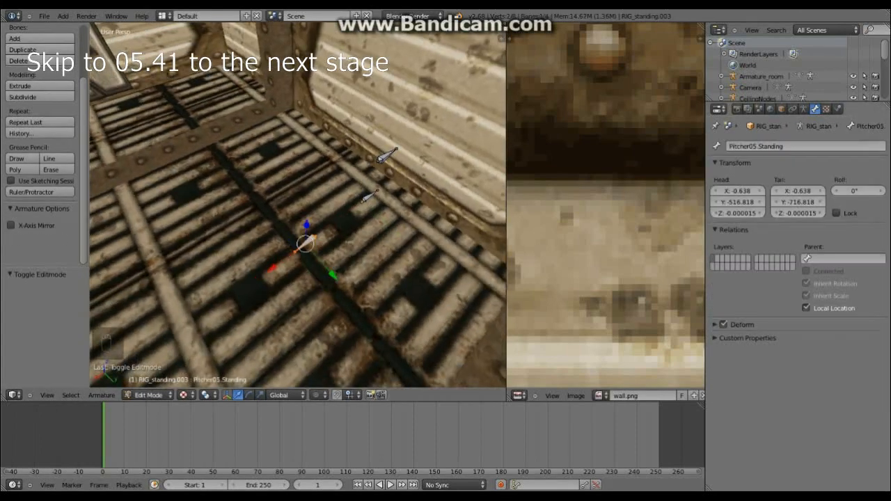
- Renumber the seat, Catcher and Handle bones of the RIG_standing.003 armature to 05 and return to Object Mode
right_click(383, 157)
left_click(754, 146)
key("Left")
middle_click_drag(299, 229, 355, 216)
right_click(425, 138)
right_click(421, 143)
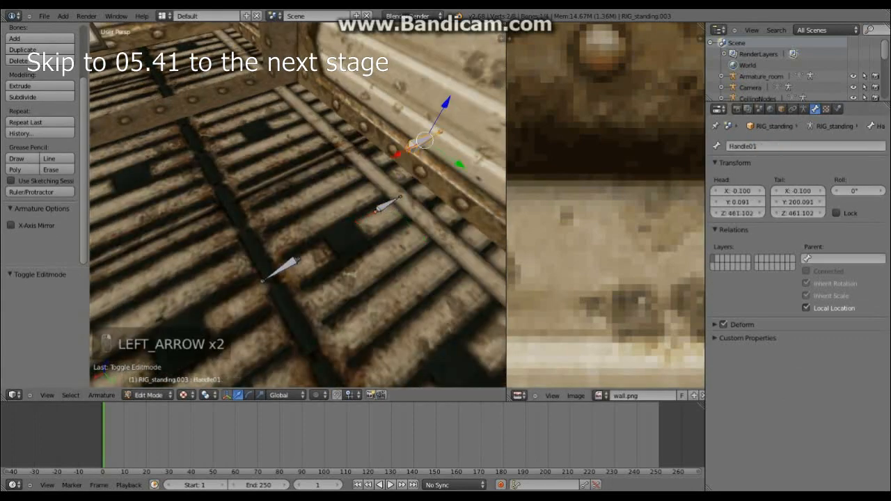
type("5")
key("Return")
middle_click_drag(278, 209, 375, 286)
scroll(306, 223, "down", 6)
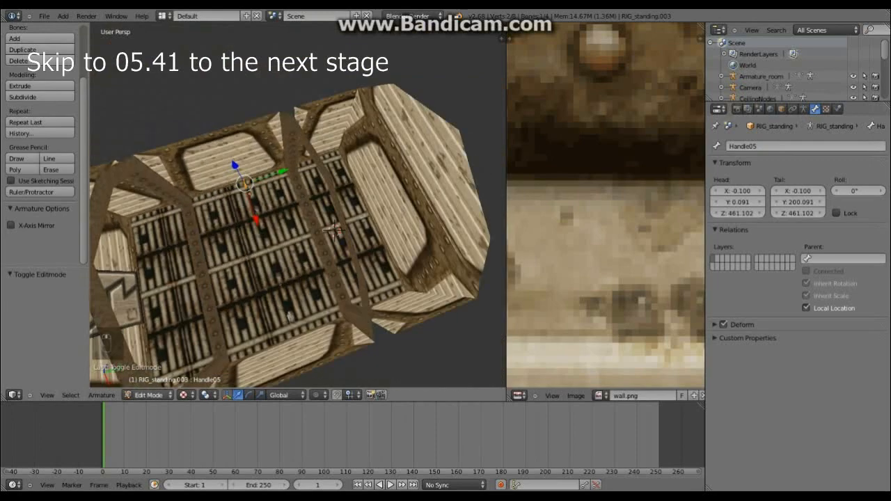
key("Tab")
- Open the RIG_standing.005 armature in Edit Mode and renumber its Handle and seat bones to 06
middle_click_drag(279, 279, 369, 208)
scroll(334, 223, "up", 4)
right_click(352, 213)
key("Tab")
right_click(367, 203)
right_click(368, 204)
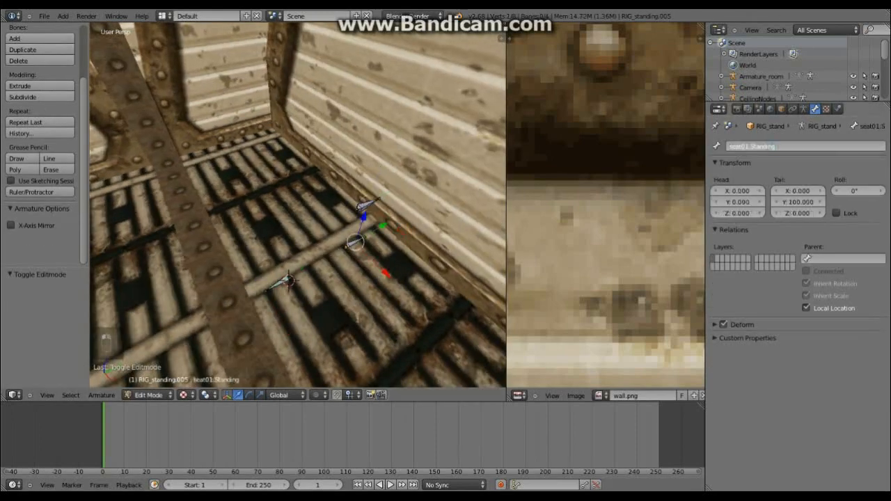
key("Left")
key("Left")
- Renumber the Catcher and Pitcher bones of the RIG_standing.005 armature to 06 and return to Object Mode
middle_click_drag(358, 240, 348, 241)
right_click(347, 240)
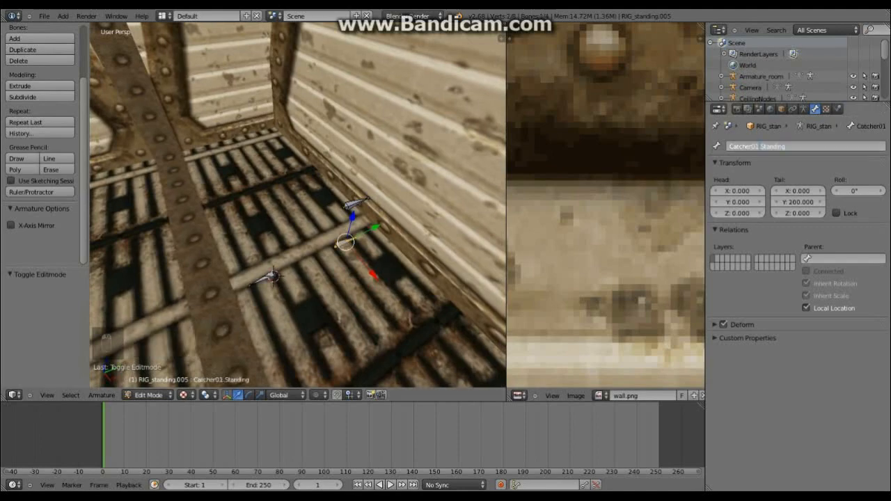
right_click(270, 277)
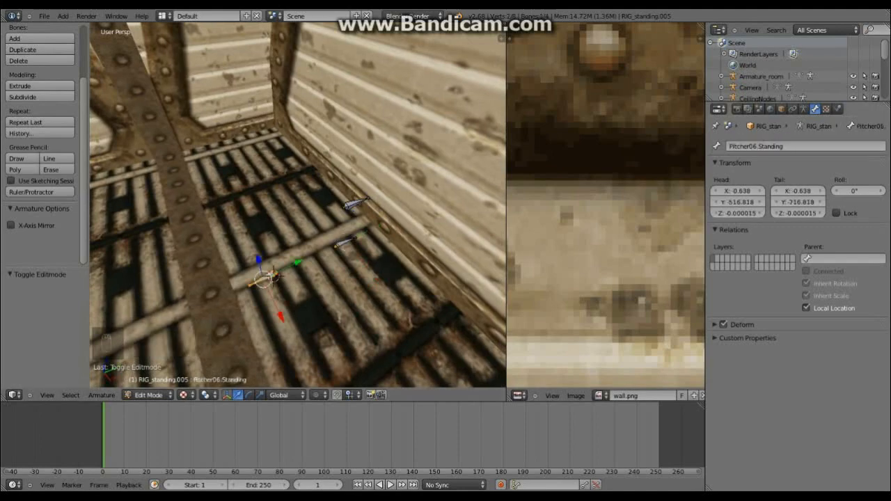
key("Tab")
- Hide the room mesh, circle-select all standing spot armatures and join them into the Armature_room root armature
scroll(270, 277, "down", 5)
middle_click_drag(270, 276, 361, 251)
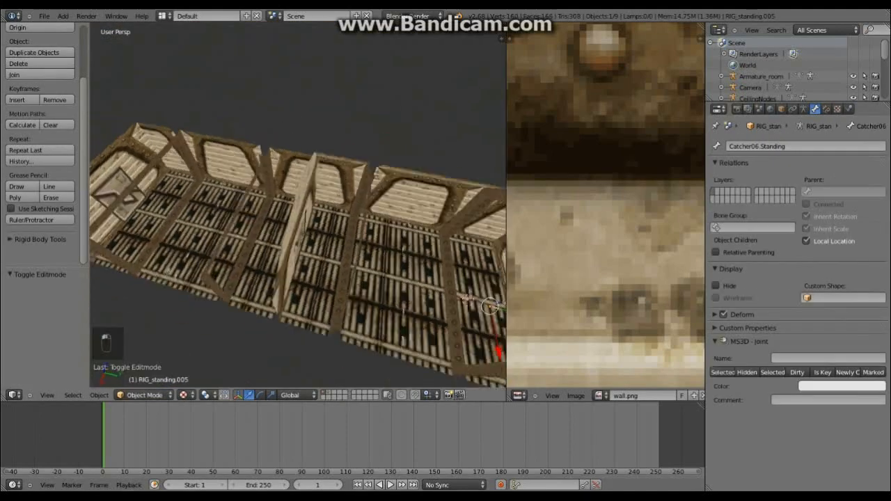
key("h")
key("c")
mouse_move(364, 294)
left_mouse_down()
mouse_move(139, 222)
mouse_move(116, 277)
left_mouse_up()
right_click(116, 276)
middle_click_drag(117, 277, 193, 279, "shift")
key("c")
left_click_drag(157, 254, 124, 212)
right_click(124, 212)
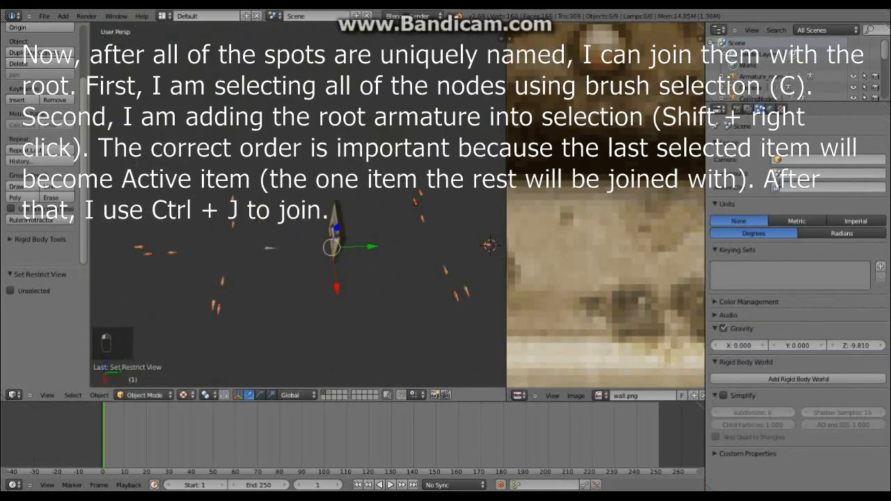
right_click(335, 226, "shift")
key("ctrl+j")
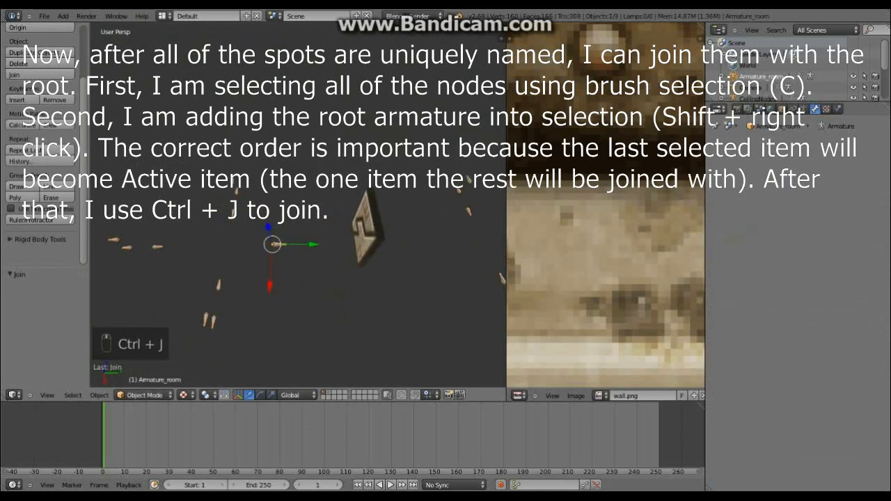
- Parent all the joined bones to the Root bone with Keep Offset in Edit Mode, then unhide the room in Object Mode
key("Tab")
key("ctrl+i")
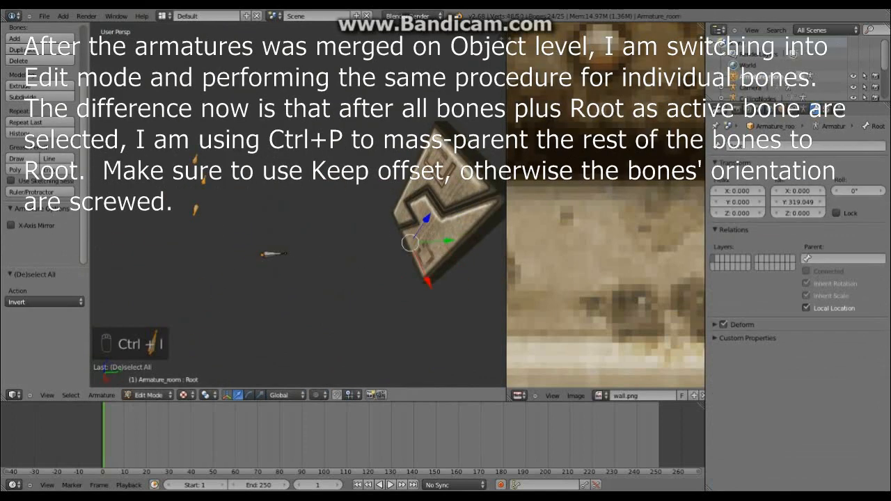
scroll(268, 277, "down", 3)
key("ctrl+p")
left_click(268, 283)
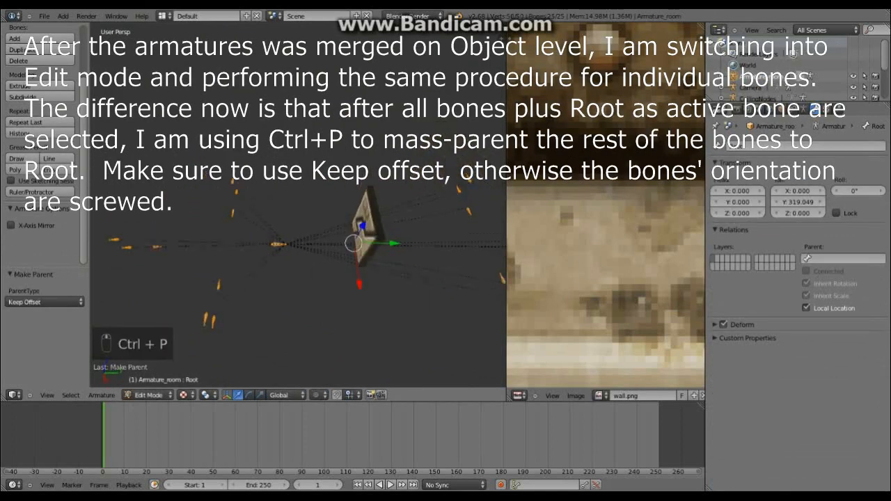
middle_click_drag(292, 278, 327, 264)
left_click(148, 395)
left_click(149, 360)
key("alt+h")
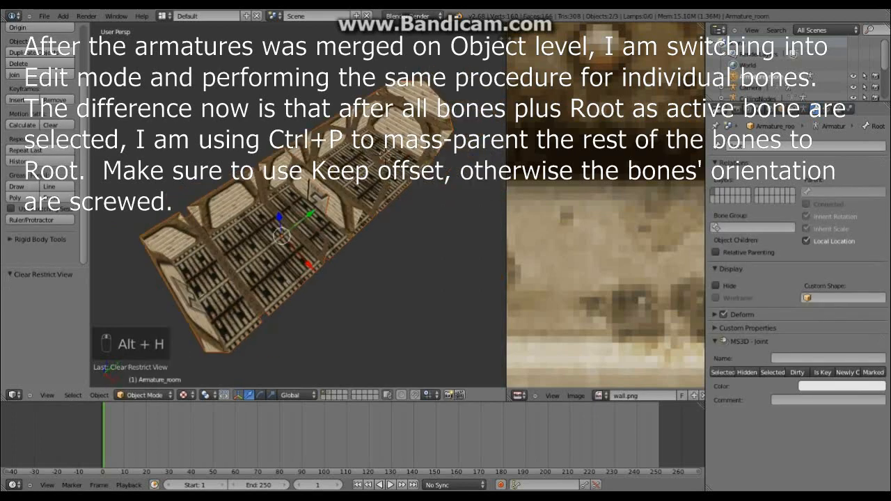
key("a")
- Move the Camera armature from layer 2 to layer 1 and display layer 1
middle_click_drag(245, 287, 208, 292)
scroll(208, 292, "up", 2)
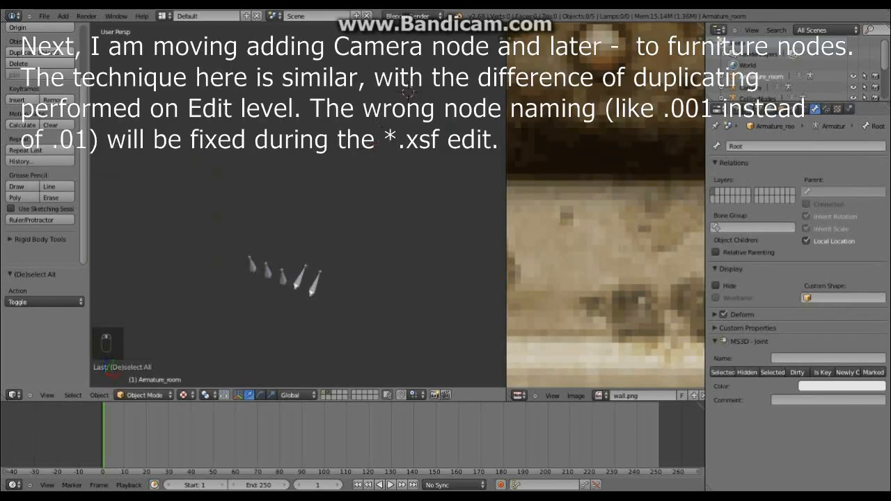
right_click(253, 271)
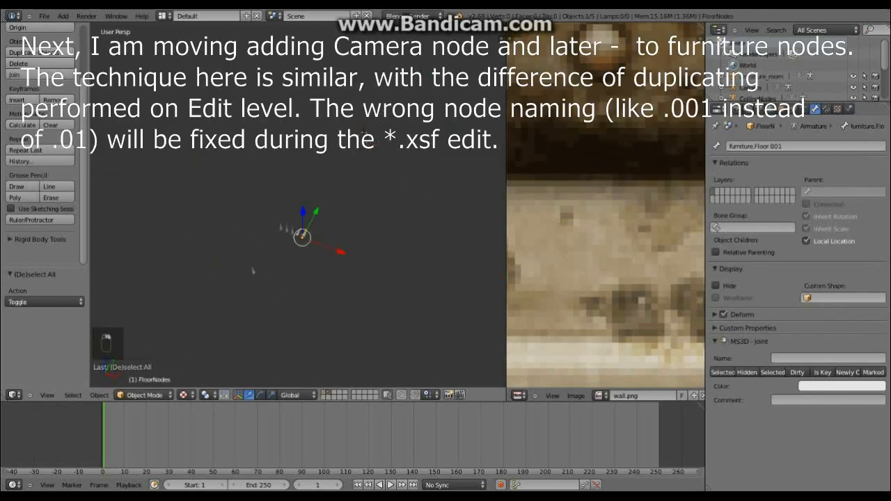
key("m")
left_click(411, 273)
key("1")
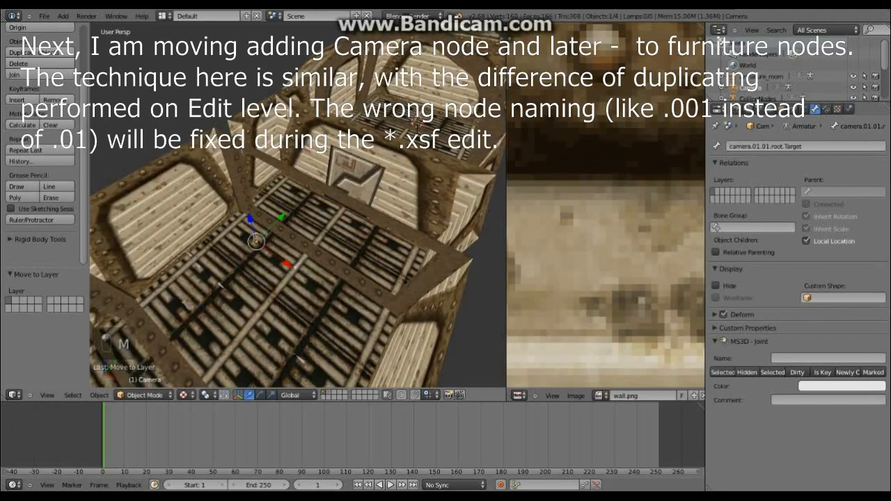
- Position the Camera armature near the section's side wall and raise it above the floor, with a final lift of about 53 units
middle_click_drag(389, 278, 292, 258)
left_click_drag(292, 258, 180, 261)
middle_click_drag(180, 261, 348, 254)
left_click_drag(351, 254, 257, 292)
middle_click_drag(258, 292, 306, 272)
left_click_drag(312, 215, 314, 172)
middle_click_drag(314, 173, 340, 154)
left_click_drag(338, 151, 337, 145)
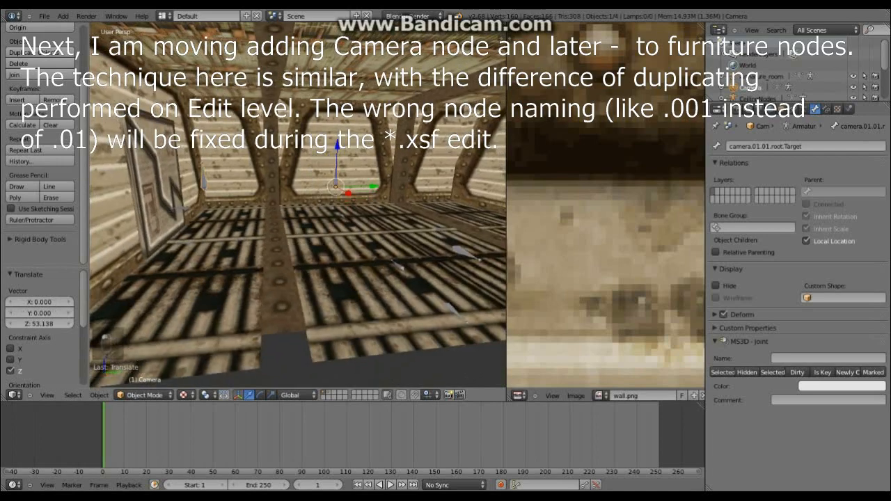
scroll(324, 202, "down", 5)
middle_click_drag(337, 146, 330, 184)
key("Tab")
scroll(320, 205, "up", 4)
key("a")
middle_click_drag(336, 242, 325, 239)
key("a")
key("Tab")
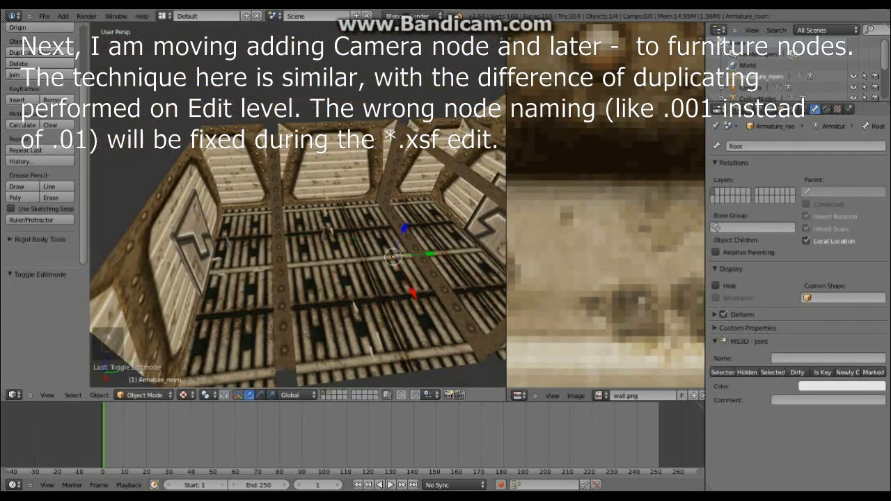
key("Tab")
key("a")
left_click(144, 394)
left_click(150, 382)
- Join the Camera armature into Armature_room and parent its bones to the Root bone in Edit Mode
right_click(328, 231)
middle_click_drag(331, 236, 301, 241)
right_click(374, 270, "shift")
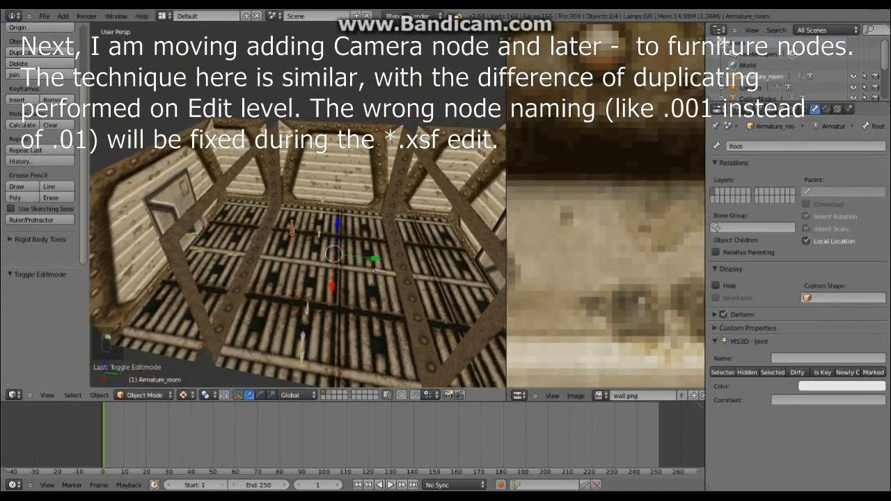
key("Tab")
middle_click_drag(180, 380, 449, 279)
key("ctrl+p")
left_click(339, 275)
key("Tab")
- Move the FloorNodes armature from layer 2 to layer 1 and display layer 1
key("2")
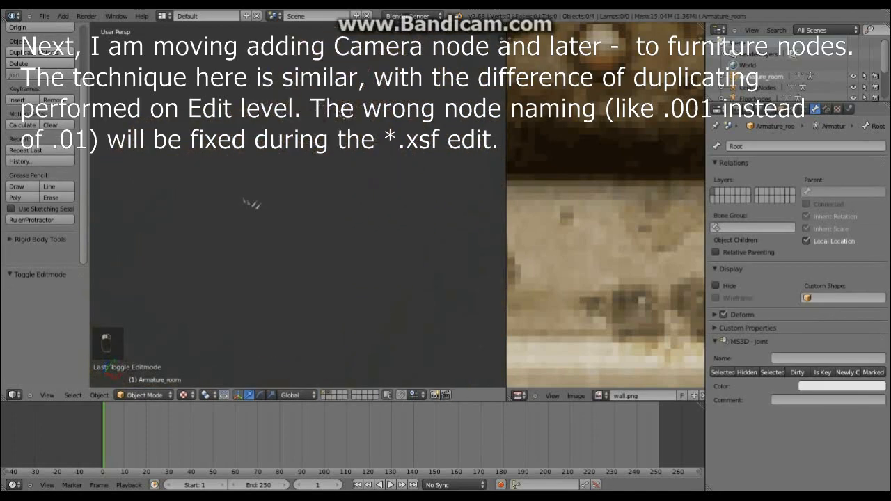
key("m")
key("1")
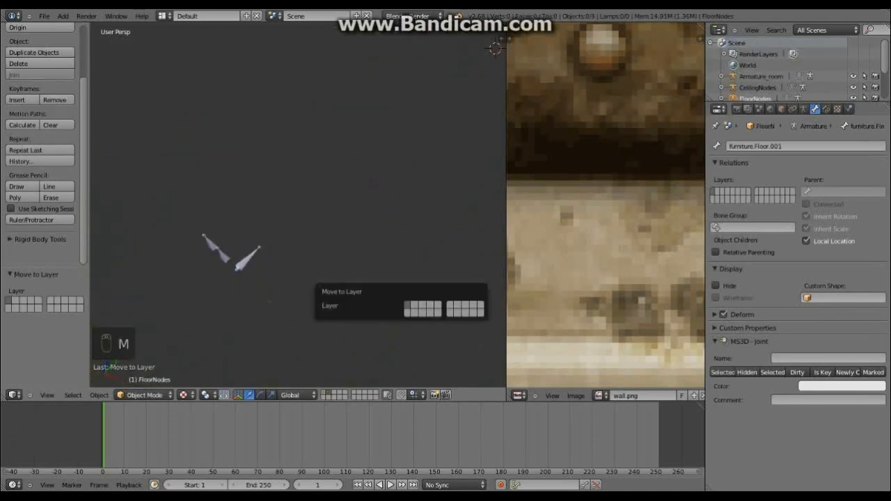
key("1")
- Move the FloorNodes armature along the Y axis to the floor area by the emblem wall
middle_click_drag(449, 278, 306, 278)
key("g")
key("y")
key("Return")
key("g")
key("y")
key("Return")
- Duplicate the FloorNodes furniture bone in Edit Mode and shift the copy about 819 units along X
left_click(139, 372)
key("shift+d")
key("x")
key("Return")
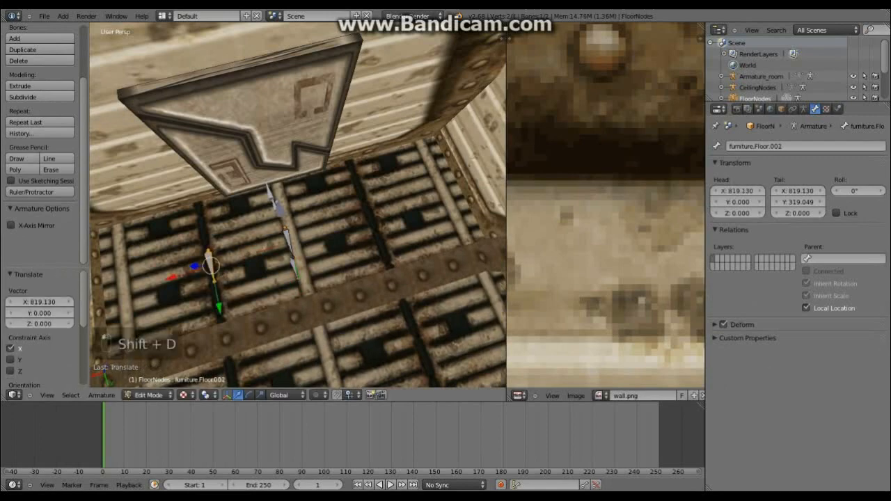
- Duplicate the floor furniture bones into a three-by-three grid, offsetting the last group of copies 1228.140 units along Y
key("shift+d")
key("ctrl+z")
middle_click_drag(306, 278, 299, 320)
scroll(306, 208, "down", 3)
key("shift+d")
key("Return")
key("shift+d")
key("y")
key("Return")
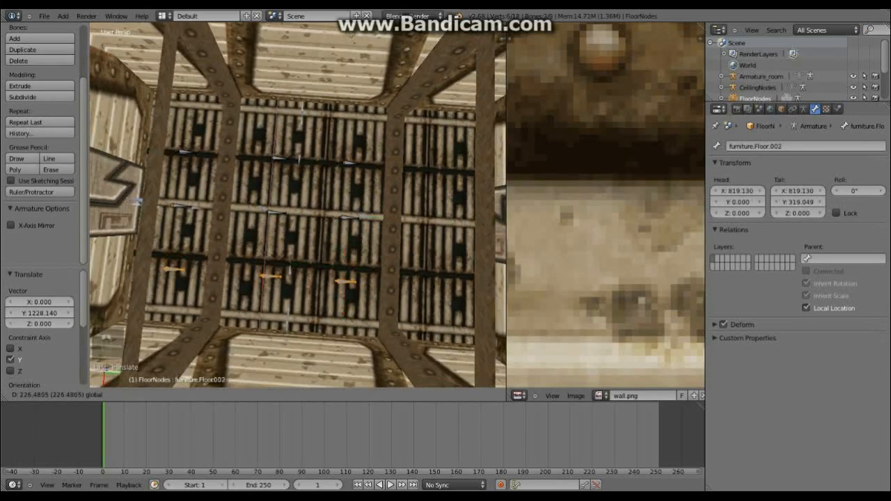
- Shift the two outer rows of floor bones outward along X, moving the second row -239.725 units
key("g")
key("x")
key("Return")
right_click(351, 161, "shift")
key("g")
key("x")
key("Return")
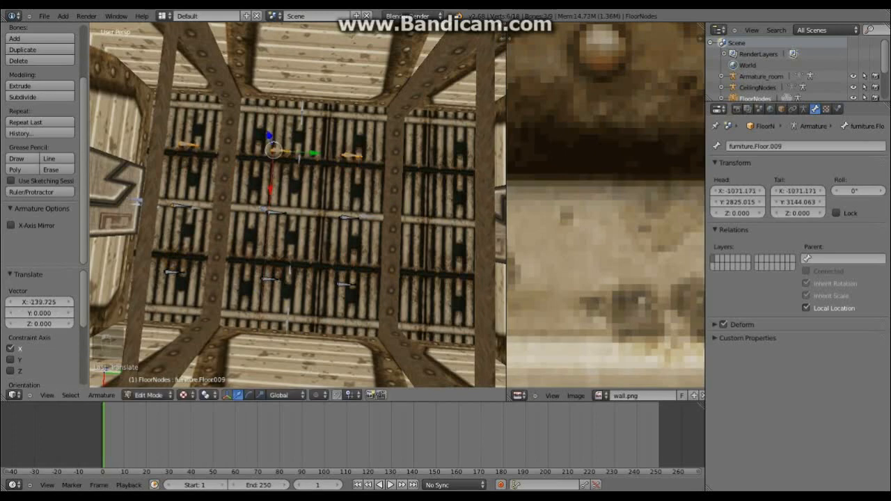
- Duplicate the end line of three floor bones and move the copies along Y past the next floor beam
middle_click_drag(299, 320, 327, 320)
key("shift+d")
key("y")
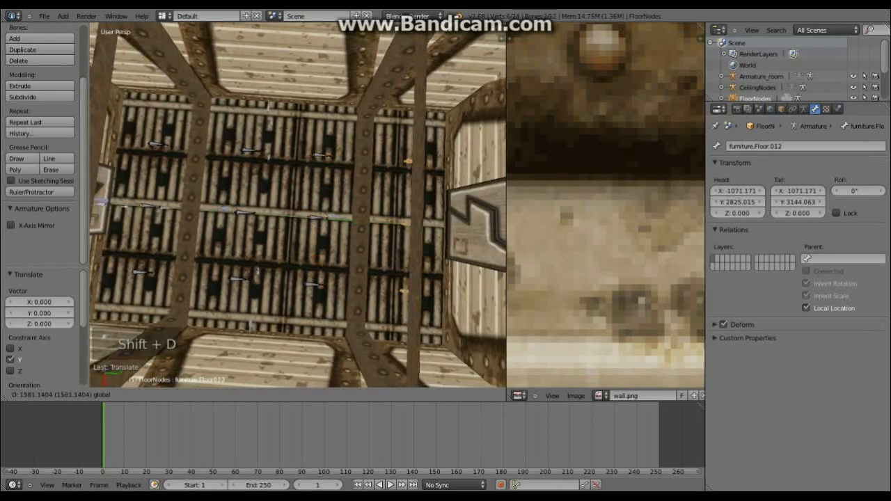
key("Return")
- Duplicate all twelve floor bones and shift the copies 5800.400 units along Y into the other half of the room
scroll(411, 223, "down", 5)
key("a")
key("a")
key("a")
middle_click_drag(411, 224, 428, 268)
key("shift+d")
key("Return")
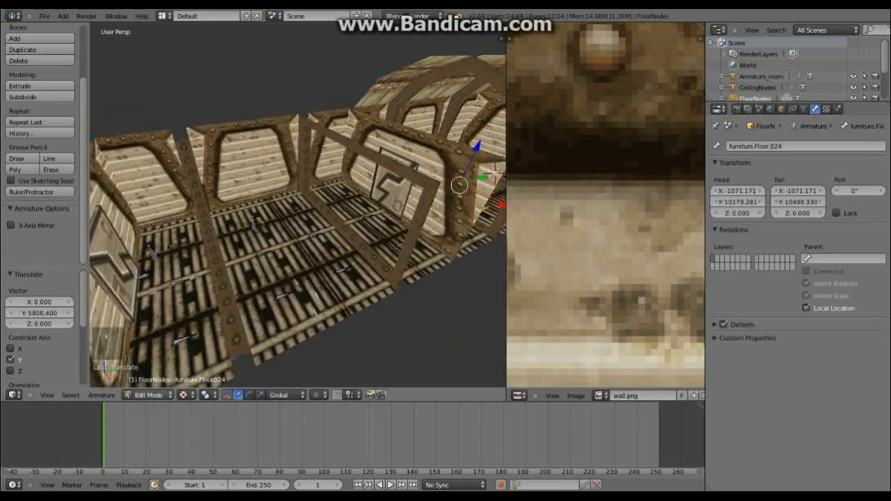
- Select all FloorNodes bones in Edit Mode, and deselect all bones of Armature_room in its own Edit Mode
key("a")
key("a")
key("a")
left_click(149, 394)
left_click(150, 378)
middle_click_drag(292, 292, 341, 271)
left_click(150, 395)
left_click(150, 367)
key("a")
- Return to Object Mode and join the FloorNodes armature into Armature_room
left_click(150, 394)
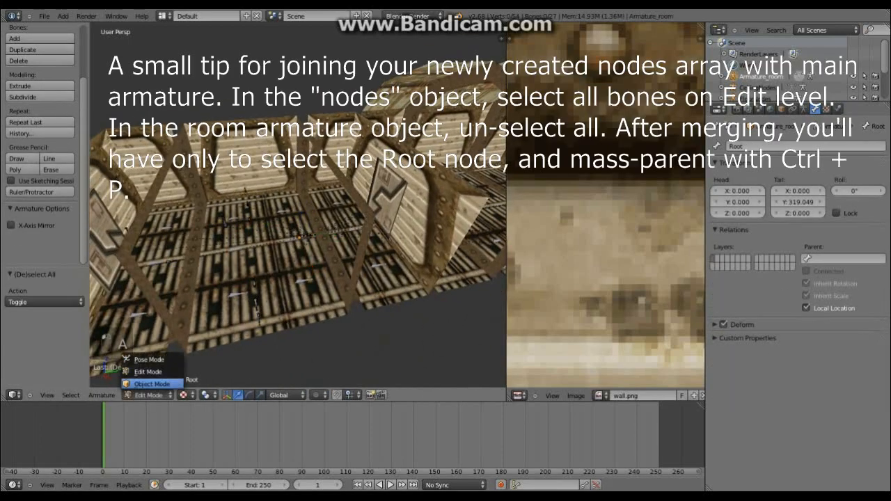
left_click(150, 378)
middle_click_drag(149, 378, 167, 362)
middle_click_drag(104, 341, 105, 341)
right_click(106, 341)
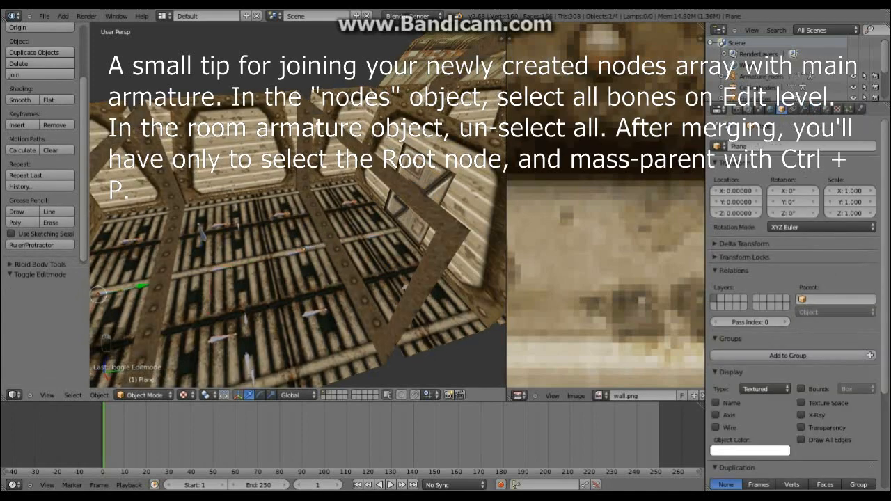
right_click(105, 341)
key("a")
key("ctrl+j")
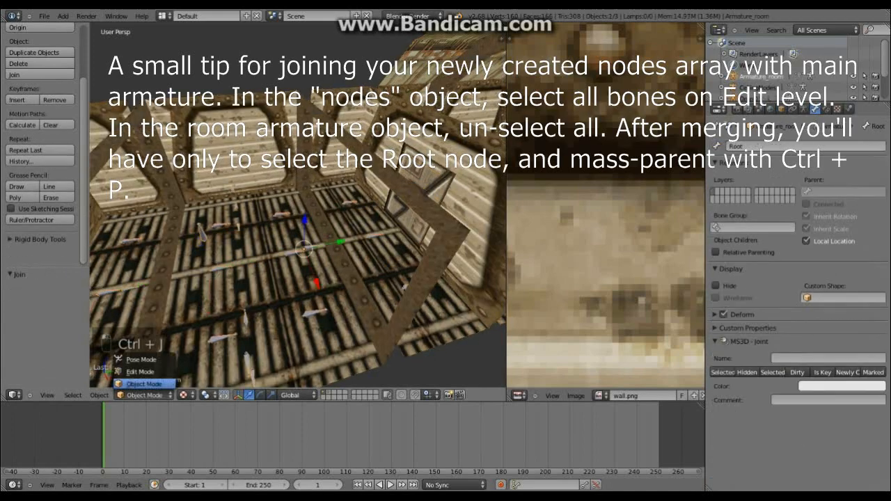
- Parent the merged floor bones to the Root bone with Keep Offset in Edit Mode and return to Object Mode
left_click(139, 380)
key("Tab")
middle_click_drag(139, 379, 181, 362)
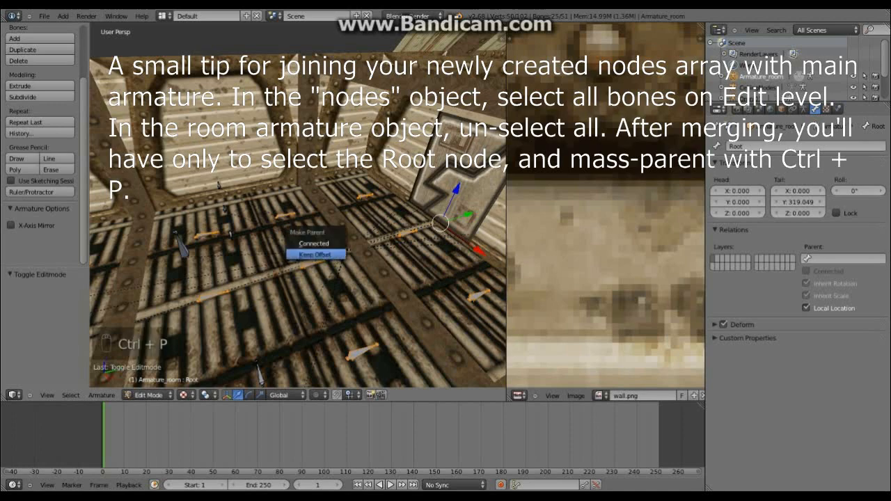
left_click(315, 254)
scroll(313, 245, "down", 5)
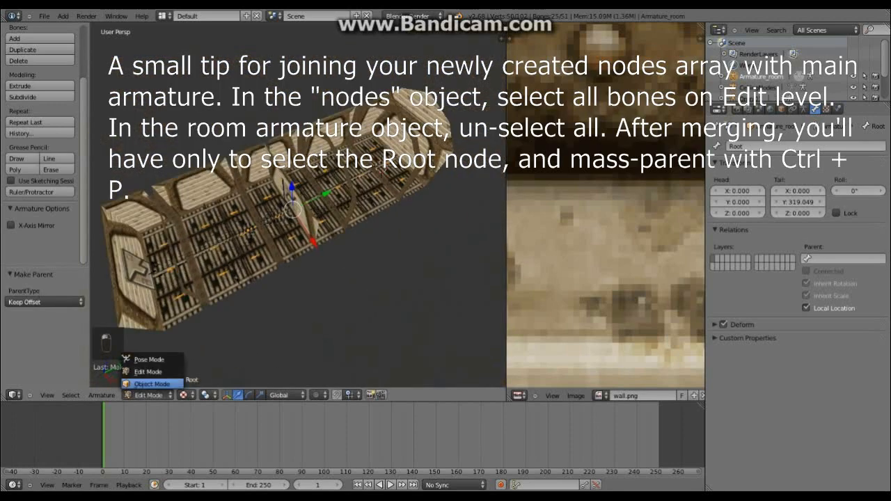
left_click(152, 384)
middle_click_drag(229, 292, 257, 251)
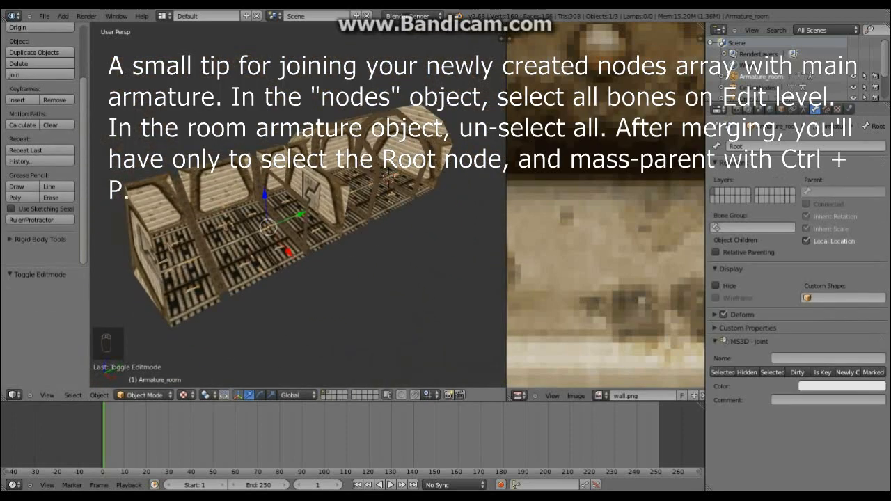
- Move the CeilingNodes armature to layer 1 and display layer 1
key("h")
key("m")
left_click(391, 347)
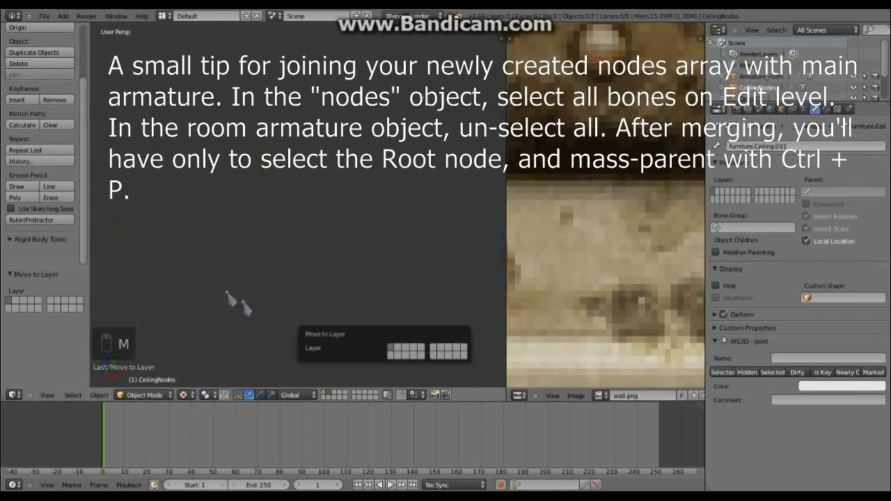
left_click(324, 393)
- Raise the CeilingNodes armature along Z to the ceiling and position it along Y near the emblem wall
middle_click_drag(306, 306, 278, 208)
scroll(278, 264, "up", 2)
left_click_drag(279, 167, 279, 191)
middle_click_drag(278, 208, 293, 209)
left_click_drag(327, 188, 292, 191)
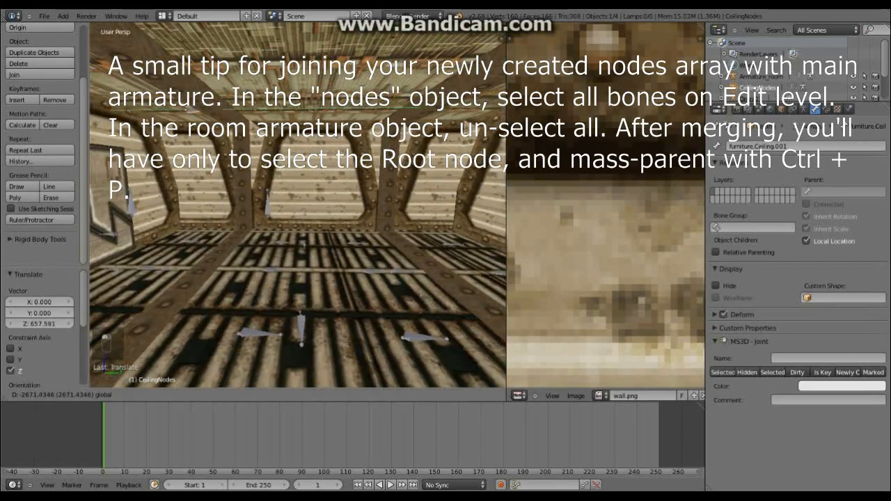
middle_click_drag(292, 191, 334, 202)
left_click_drag(357, 217, 369, 234)
middle_click_drag(369, 233, 299, 271)
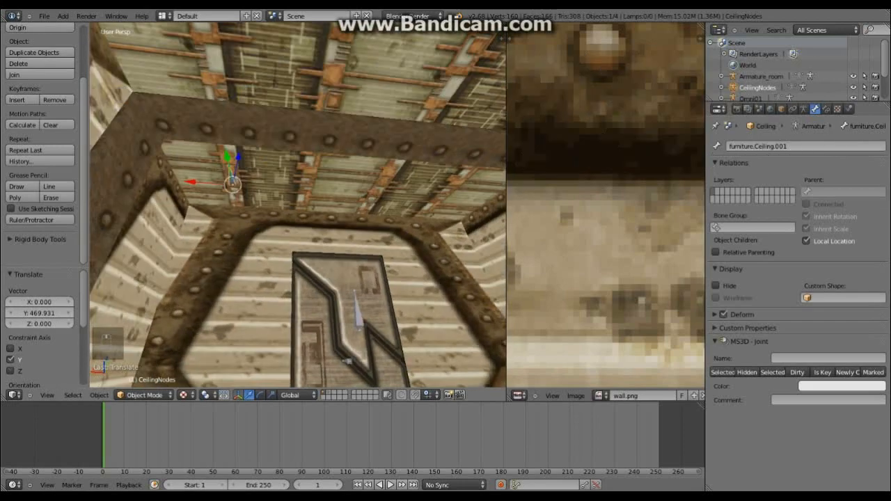
- Duplicate the ceiling furniture bone in Edit Mode and shift the copy about -577 units along X
key("Tab")
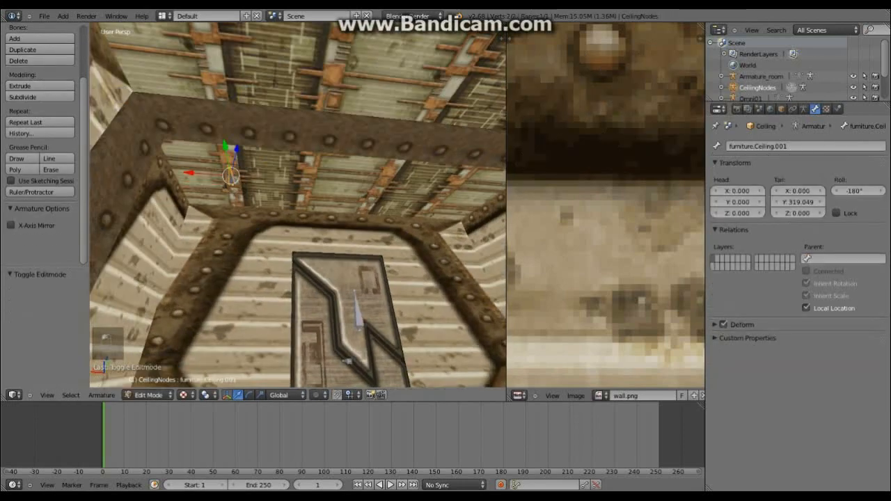
middle_click_drag(320, 334, 331, 358)
key("shift+d")
left_click(332, 359)
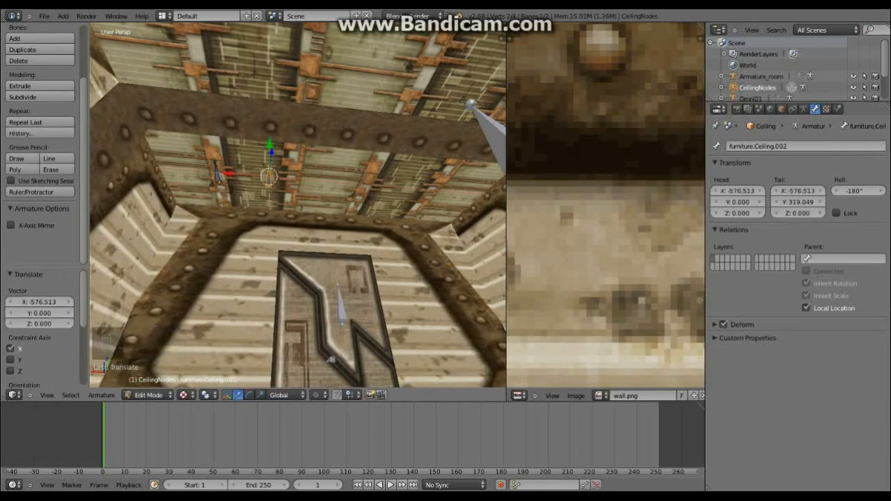
- Duplicate the two ceiling bones to form a row of four along X and adjust furniture.Ceiling.002 by -32.630 units
key("shift+d")
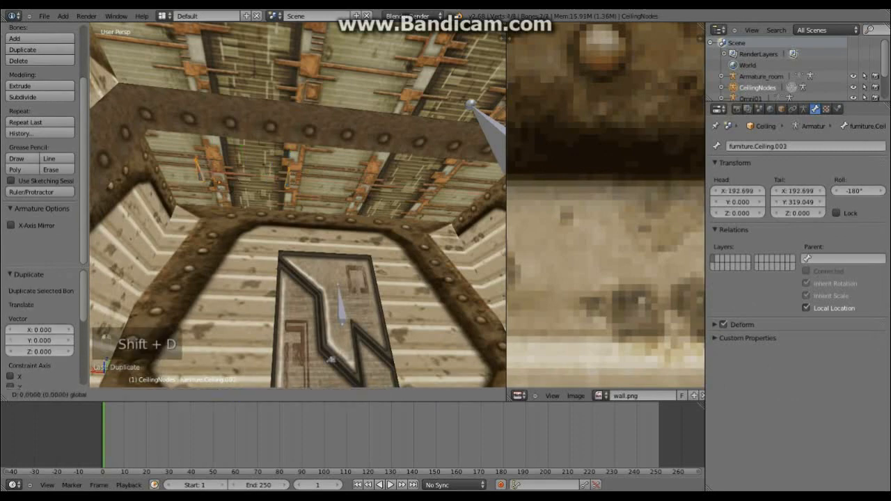
left_click(315, 325)
middle_click_drag(315, 326, 314, 326)
left_click_drag(234, 157, 236, 157)
scroll(298, 205, "down", 4)
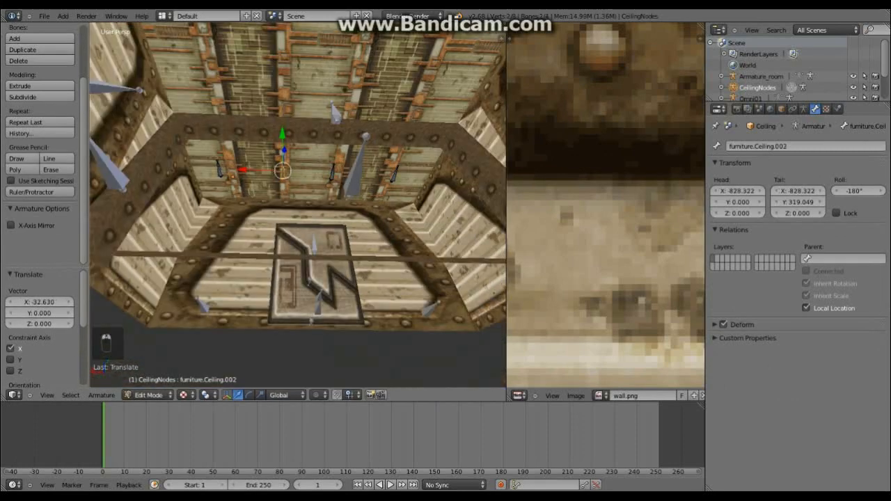
- Duplicate the row of four ceiling bones and move the copy along Y beyond the first ceiling beam
middle_click_drag(279, 209, 296, 203)
scroll(298, 205, "up", 4)
right_click(206, 146, "shift")
middle_click_drag(298, 237, 313, 157)
key("shift+d")
left_click(300, 209)
left_click_drag(304, 189, 341, 94)
middle_click_drag(340, 94, 337, 84)
- Duplicate the four-bone ceiling row two more times, spacing the copies along Y as the third and fourth rows
key("shift+d")
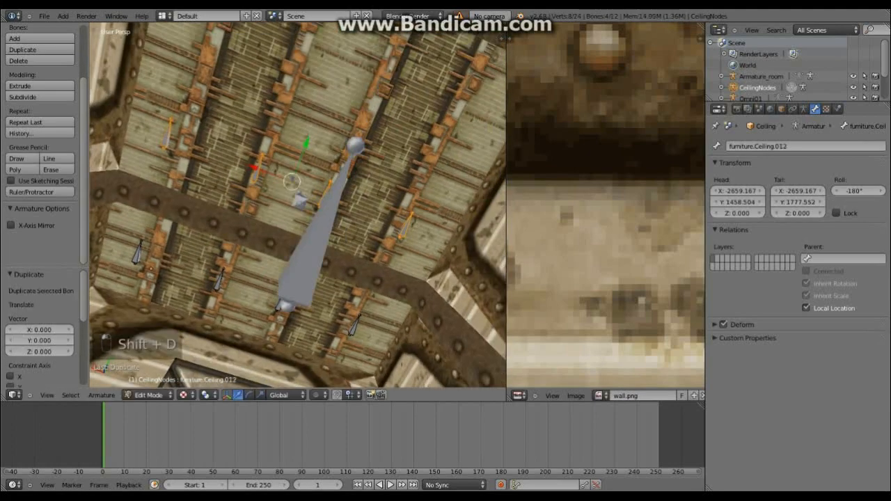
left_click_drag(338, 68, 338, 66)
middle_click_drag(338, 66, 333, 45)
key("shift+d")
left_click(312, 171)
left_click_drag(313, 171, 334, 103)
- Add the fifth and sixth ceiling rows by duplicating along Y, offsetting the last row about 1430 units
middle_click_drag(334, 103, 316, 182)
key("shift+d")
left_click(313, 183)
left_click_drag(313, 183, 335, 101)
mouse_move(335, 101)
middle_mouse_down()
mouse_move(338, 129)
mouse_move(336, 115)
middle_mouse_up()
left_click_drag(335, 115, 340, 96)
middle_click_drag(340, 96, 298, 194)
key("shift+d")
left_click(295, 196)
left_click_drag(296, 195, 317, 115)
- Move the bones of the last ceiling row along Z and X to follow the arched ceiling panels
middle_click_drag(317, 115, 316, 143)
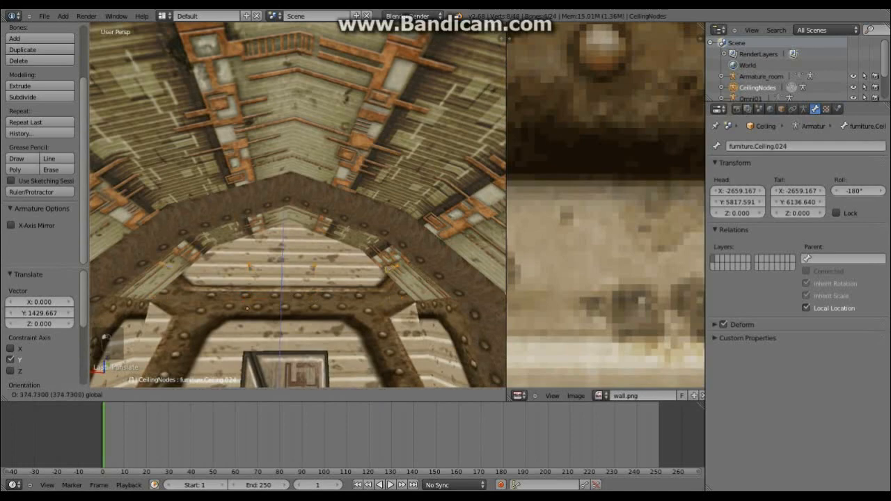
left_click_drag(282, 231, 282, 228)
middle_click_drag(282, 228, 278, 275)
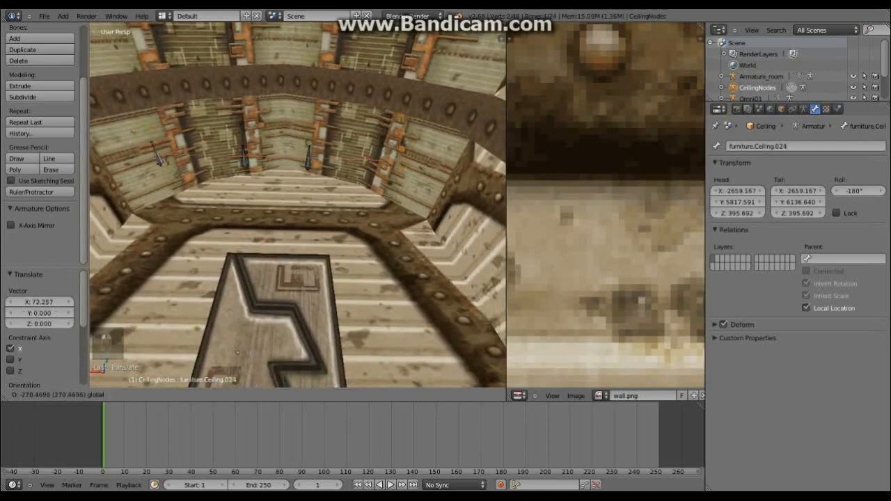
left_click(237, 352)
middle_click_drag(237, 353, 259, 321)
key("ctrl+z")
left_click_drag(256, 205, 210, 160)
- Duplicate furniture.Ceiling.023 and place the copy on the arch's central panel at X -1289.656, Z 1220.055
scroll(256, 181, "up", 3)
right_click(208, 191)
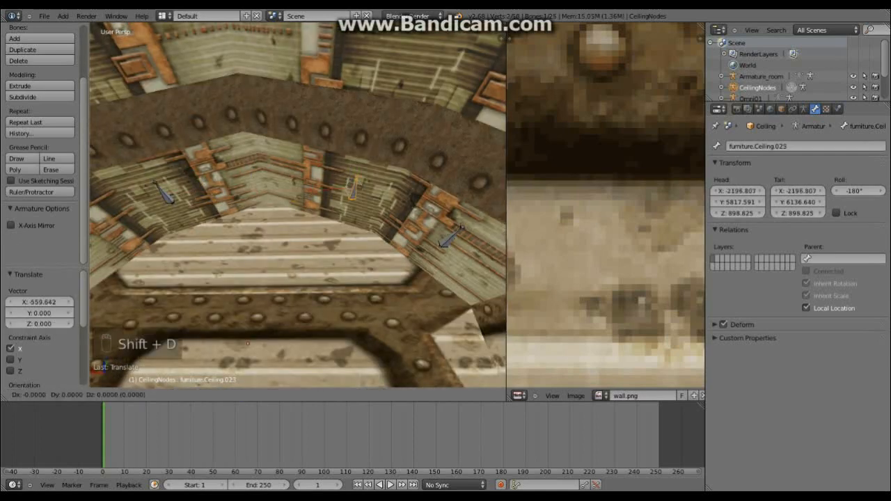
left_click(247, 343)
middle_click_drag(247, 343, 205, 335)
left_click(236, 321)
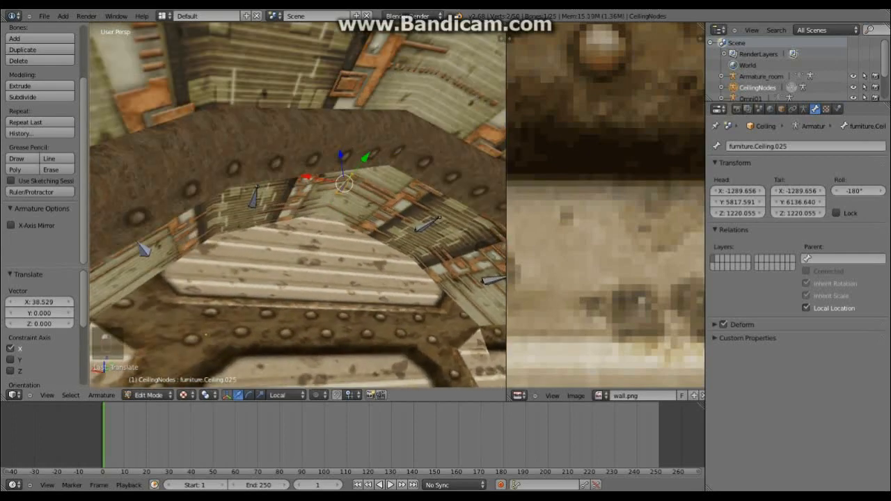
- Examine the placement of the ceiling bones along the room from several sides
scroll(297, 204, "down", 5)
middle_click_drag(278, 279, 174, 286)
scroll(297, 204, "down", 6)
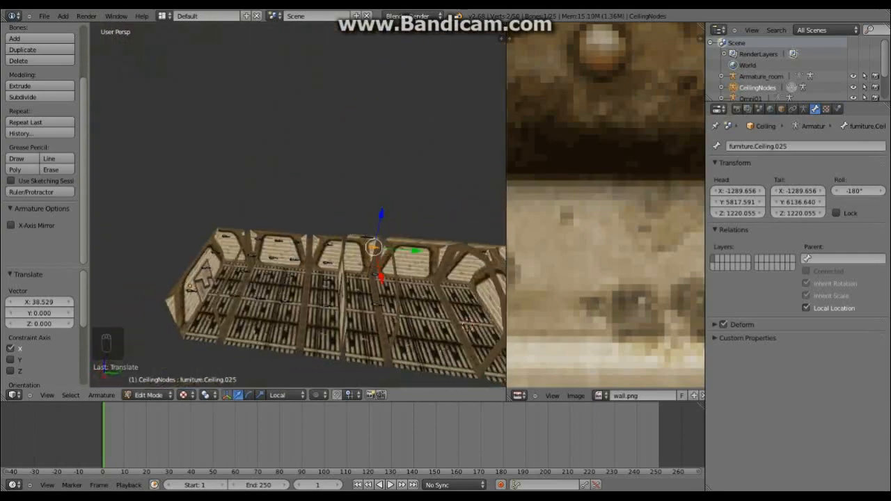
scroll(287, 278, "up", 2)
right_click(286, 279)
middle_click_drag(286, 279, 334, 268)
right_click(282, 323)
middle_click_drag(282, 322, 258, 219)
scroll(297, 205, "up", 8)
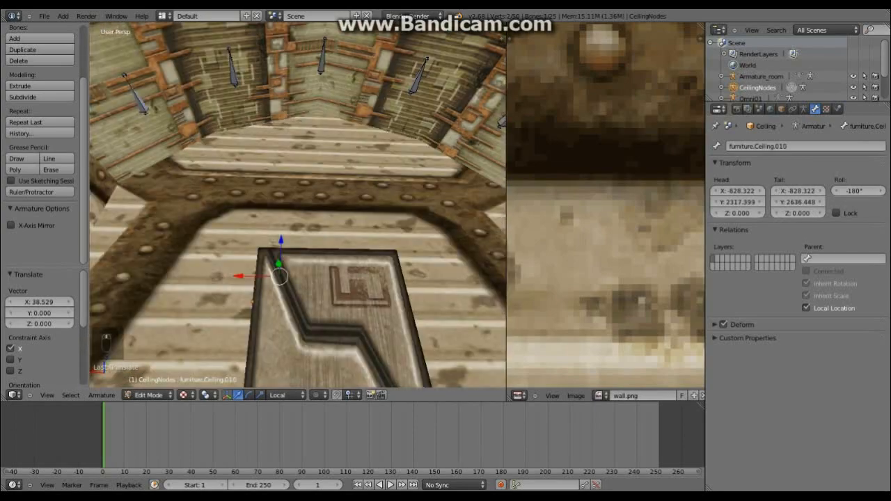
scroll(298, 204, "down", 8)
middle_click_drag(298, 205, 150, 201)
scroll(201, 215, "up", 5)
right_click(139, 192)
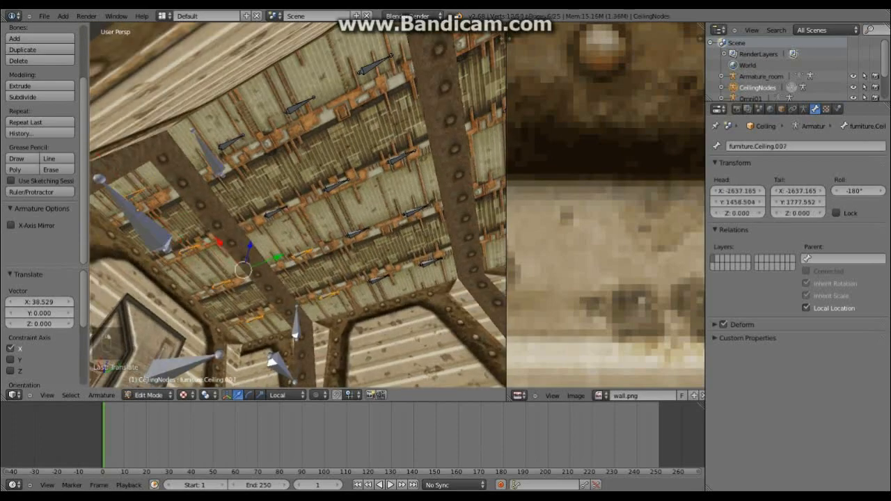
key("a")
- Rotate furniture.Ceiling.022 by 28.624° about its local Y axis in Pose Mode to match the slanted panel
scroll(240, 263, "down", 8)
scroll(278, 258, "up", 6)
mouse_move(241, 262)
middle_mouse_down()
mouse_move(299, 257)
mouse_move(240, 262)
mouse_move(236, 255)
middle_mouse_up()
scroll(241, 262, "up", 4)
key("ctrl+Tab")
right_click(224, 131)
left_click(249, 395)
left_click_drag(221, 179, 244, 174)
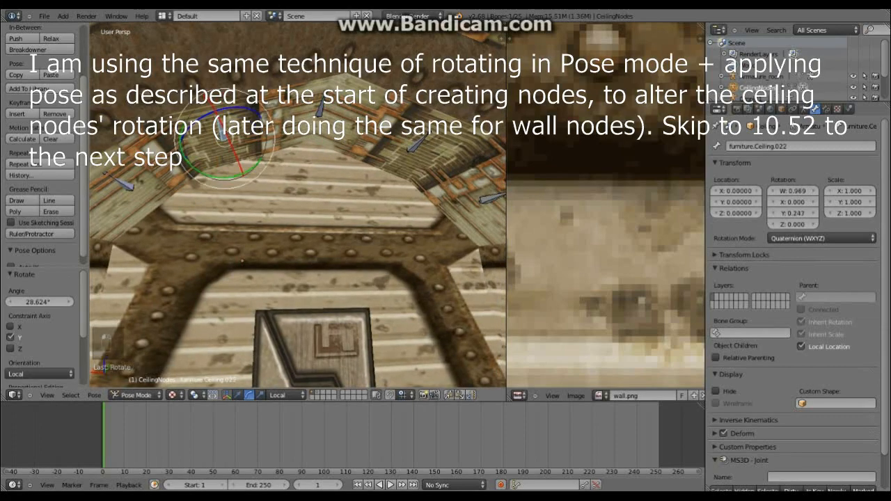
- Rotate the other side bones of the arched ceiling row about local Y to align with their slanted panels
left_click_drag(408, 184, 411, 182)
right_click(131, 186)
left_click_drag(177, 198, 176, 198)
right_click(423, 193)
middle_click_drag(278, 202, 285, 230)
right_click(104, 202)
- Select all CeilingNodes bones in Pose Mode and apply the current pose as the rest pose
left_click(139, 394)
left_click(147, 372)
scroll(278, 209, "down", 5)
scroll(278, 209, "up", 5)
left_click(148, 394)
left_click(148, 359)
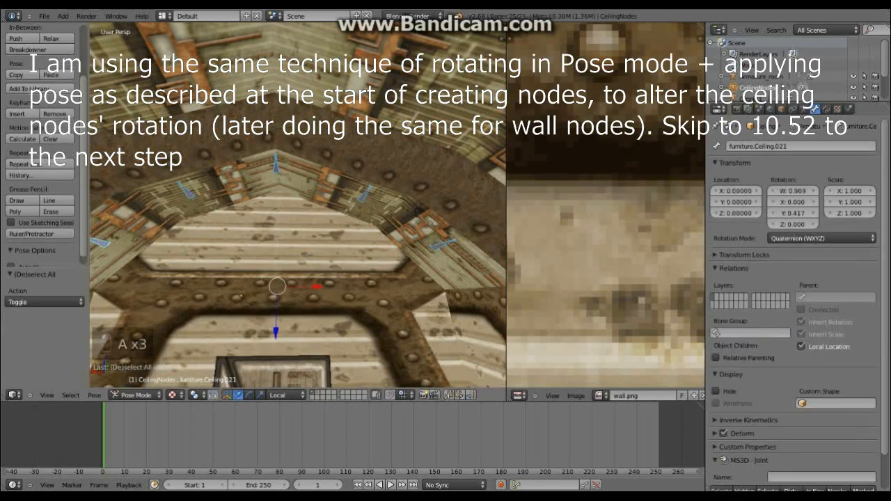
left_click(94, 395)
left_click(243, 325)
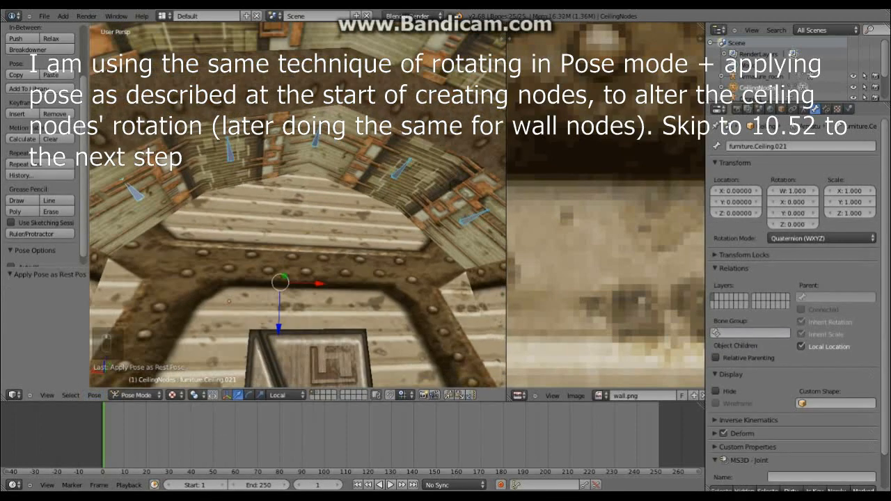
- Select the arched row of five ceiling bones in Edit Mode and duplicate it along Y to the next room section
left_click(147, 371)
middle_click_drag(278, 243, 278, 160)
key("shift+d")
right_click(278, 264)
key("a")
key("ctrl+z")
key("ctrl+s")
key("ctrl+z")
middle_click_drag(292, 209, 293, 139)
right_click(350, 255, "shift")
right_click(399, 279, "shift")
middle_click_drag(299, 229, 299, 104)
key("shift+d")
left_click_drag(295, 199, 295, 139)
mouse_move(299, 139)
middle_mouse_down()
mouse_move(300, 229)
mouse_move(299, 139)
middle_mouse_up()
- Duplicate the ceiling bone row again and move the copy 1185.687 along Y, placing furniture.Ceiling.034 in the following section
key("shift+d")
right_click(302, 164)
left_click_drag(302, 165, 302, 125)
middle_click_drag(302, 125, 302, 181)
middle_click_drag(302, 223, 299, 181)
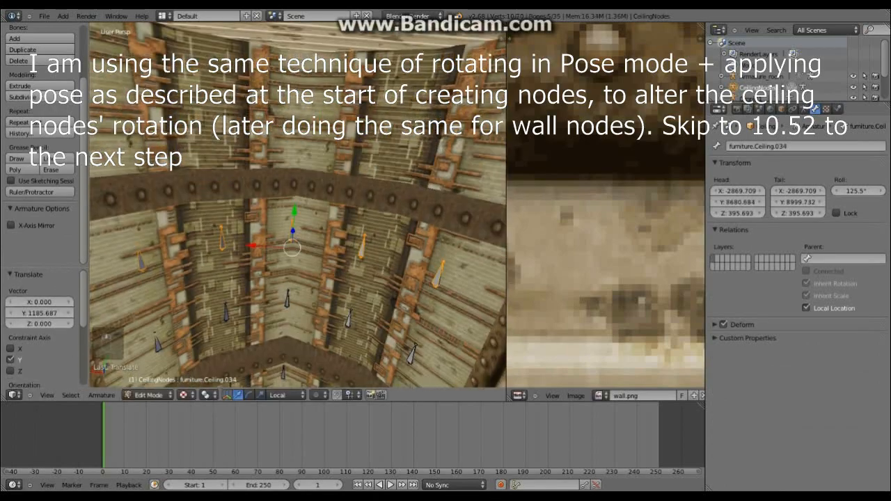
- Duplicate the furthest ceiling bone row and move the copy 1526.868 along Y to the end of the room
key("shift+d")
right_click(295, 213)
left_click_drag(294, 213, 295, 164)
middle_click_drag(295, 164, 295, 307)
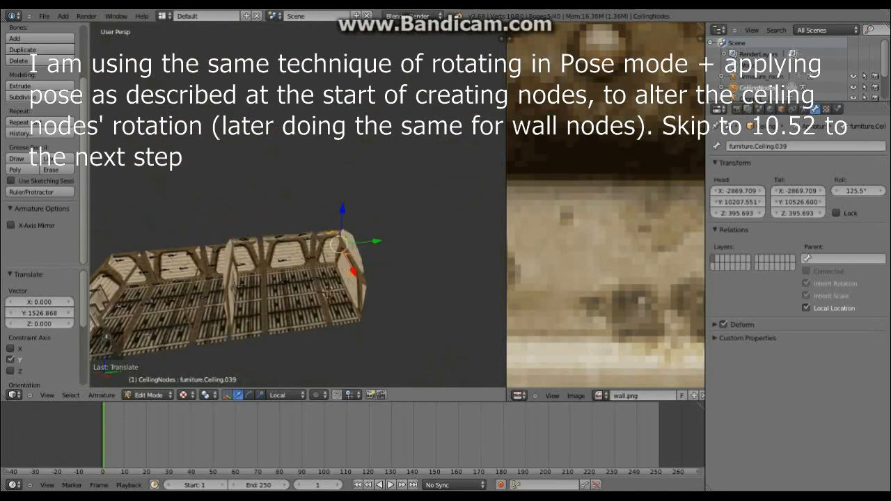
middle_click_drag(294, 209, 299, 268)
- Select all bones of the CeilingNodes armature in Edit Mode
key("Tab")
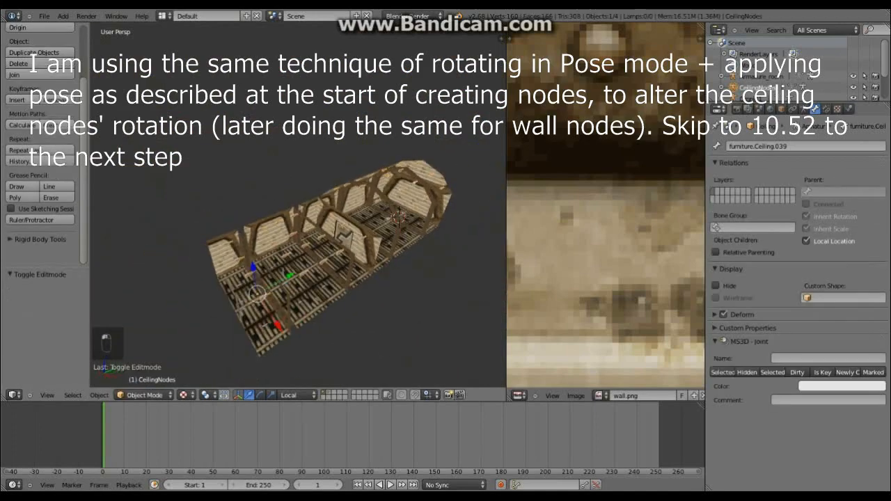
scroll(298, 229, "up", 8)
left_click(140, 371)
key("a")
key("a")
key("a")
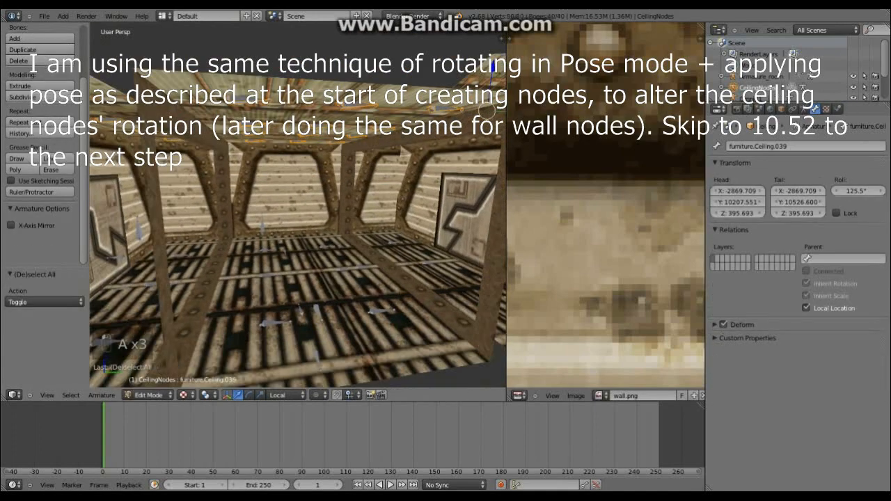
- Make Armature_room the active object alongside CeilingNodes, with only its Root bone selected in Edit Mode
key("Tab")
right_click(302, 317)
middle_click_drag(300, 309, 314, 228)
key("Tab")
key("a")
key("Tab")
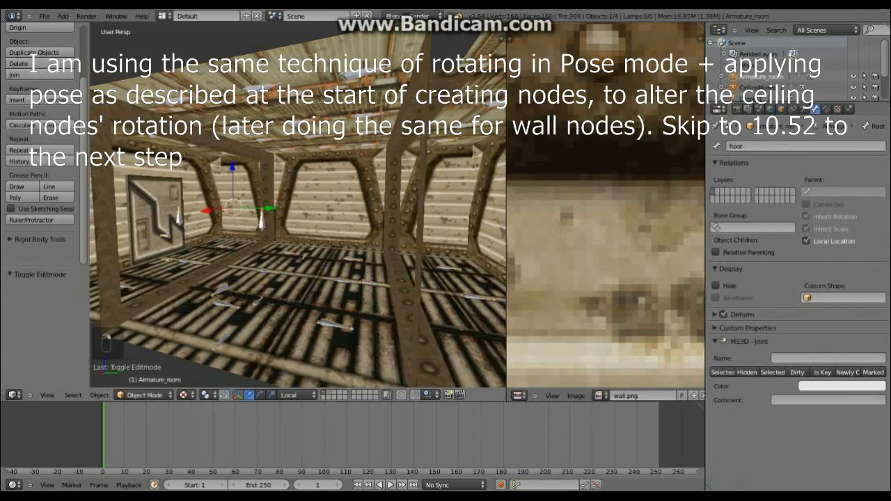
- Join CeilingNodes into Armature_room and parent the ceiling bones to Root with Keep Offset
middle_click_drag(261, 219, 242, 180)
key("Tab")
key("ctrl+p")
left_click(378, 334)
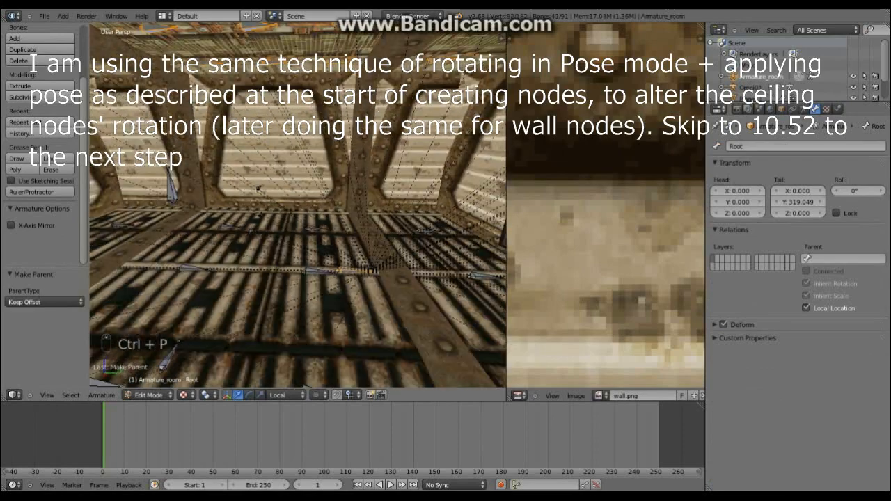
middle_click_drag(378, 334, 355, 222)
- Move the WallNodes armature from its own layer to the layer of the room and display that layer
key("Tab")
key("Delete")
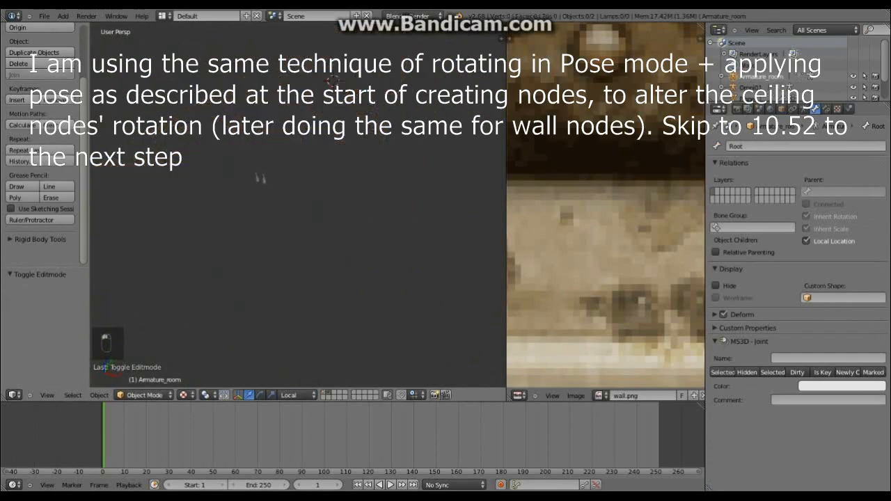
key("m")
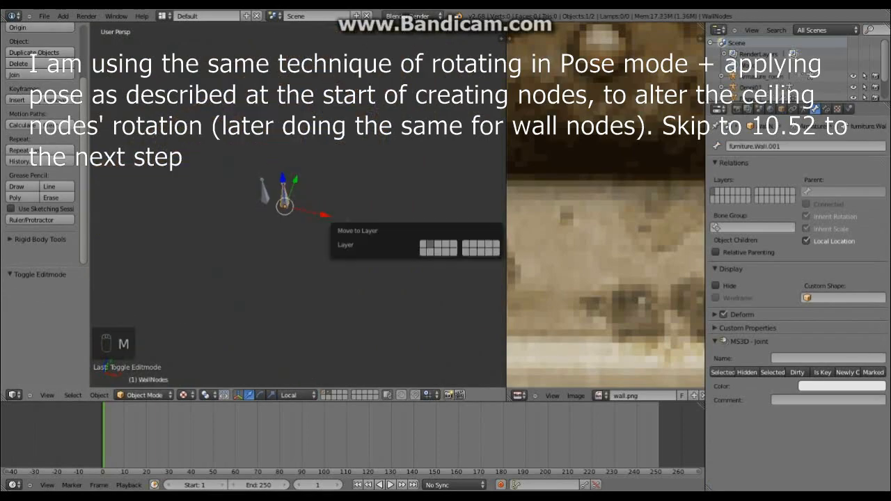
left_click(389, 246)
key("2")
- Move the furniture.Wall.001 bone in Edit Mode to the side wall, slightly above the floor
scroll(298, 237, "up", 4)
middle_click_drag(298, 278, 313, 217)
left_click(139, 372)
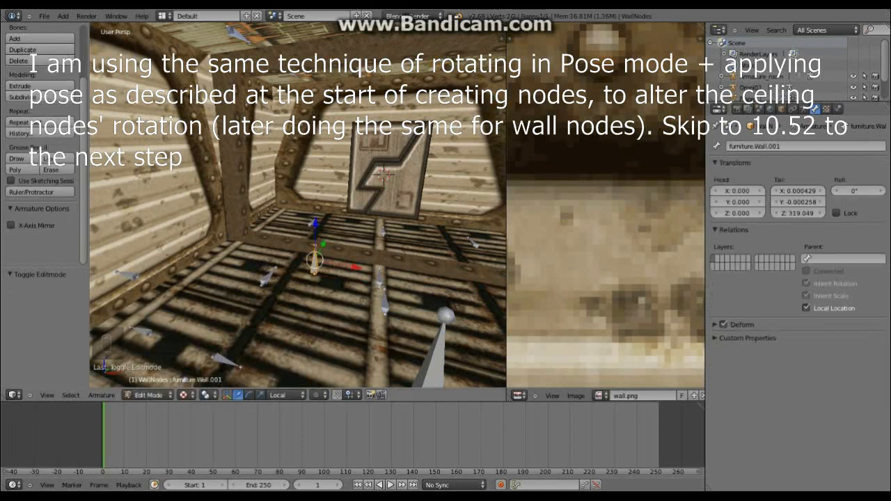
left_click_drag(249, 242, 251, 242)
middle_click_drag(279, 240, 195, 233)
middle_click_drag(306, 244, 292, 236)
left_click_drag(386, 252, 266, 251)
mouse_move(279, 250)
middle_mouse_down()
mouse_move(237, 251)
mouse_move(268, 243)
middle_mouse_up()
left_click_drag(268, 230, 268, 214)
- Rotate furniture.Wall.001 by 90° in Pose Mode and apply the pose as the rest pose
left_click(149, 359)
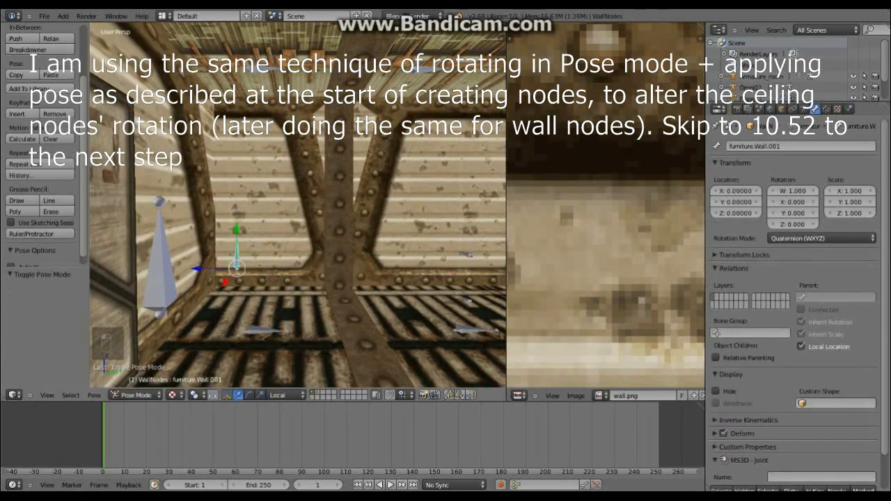
middle_click_drag(278, 243, 306, 257)
left_click(248, 394)
type("90")
key("Return")
left_click(94, 394)
mouse_move(139, 325)
left_click(243, 325)
scroll(334, 275, "down", 5)
key("ctrl+Tab")
scroll(334, 265, "up", 5)
right_click(279, 233)
right_click(278, 233)
key("Tab")
key("Tab")
right_click(279, 235)
scroll(278, 235, "up", 4)
- Duplicate furniture.Wall.001 in Edit Mode and move the copy along X to about X 2171, near the opposite corner
left_click(145, 394)
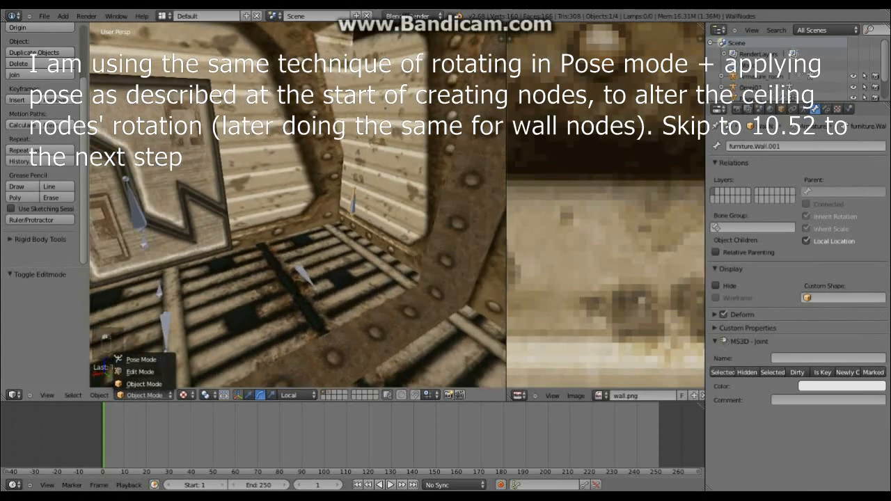
left_click(150, 368)
key("shift+d")
key("x")
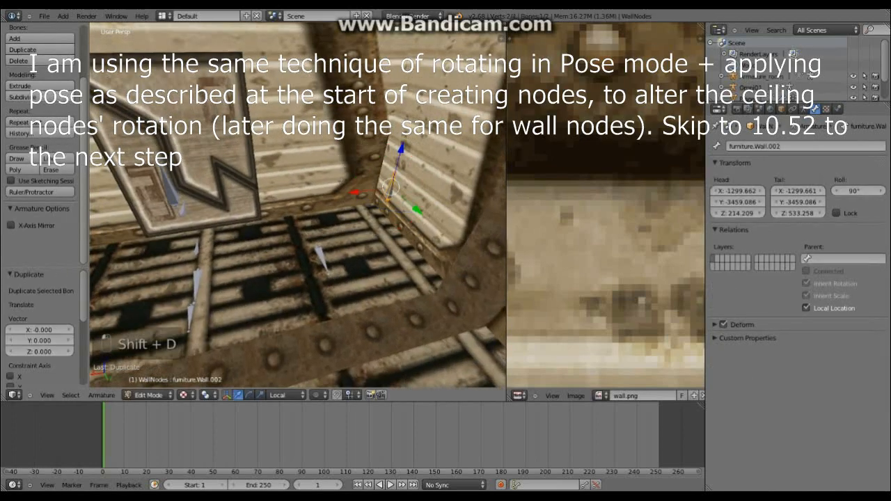
key("Return")
middle_click_drag(300, 230, 362, 216)
key("Return")
middle_click_drag(293, 208, 321, 229)
- Try to rotate furniture.Wall.002 about its local Y axis in Pose Mode
left_click(149, 360)
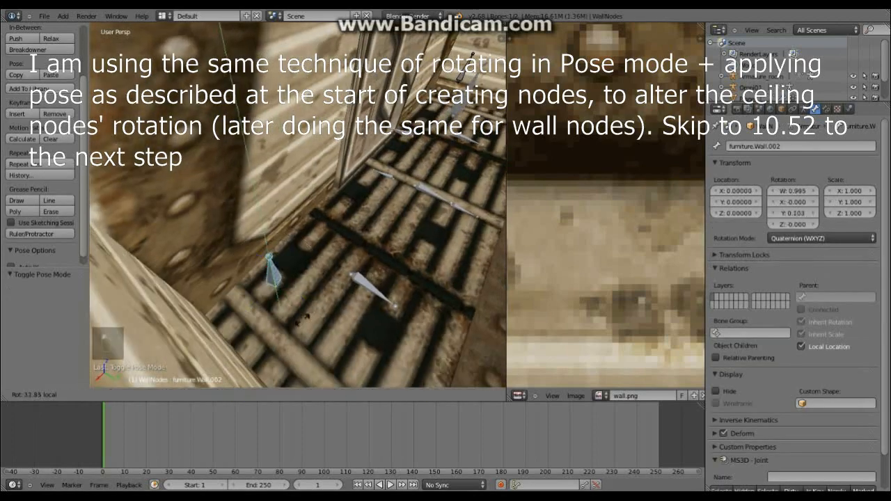
key("Return")
key("ctrl+z")
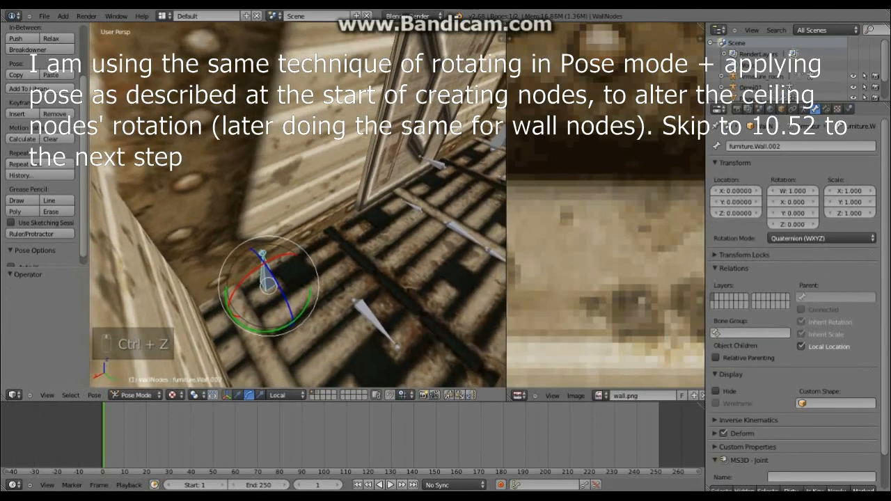
left_click(249, 395)
middle_click_drag(292, 320, 226, 243)
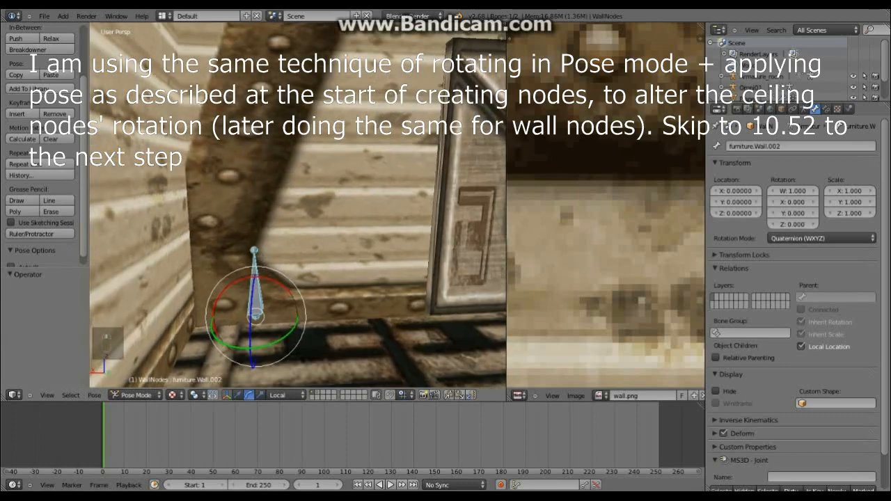
left_click_drag(229, 343, 281, 343)
key("ctrl+z")
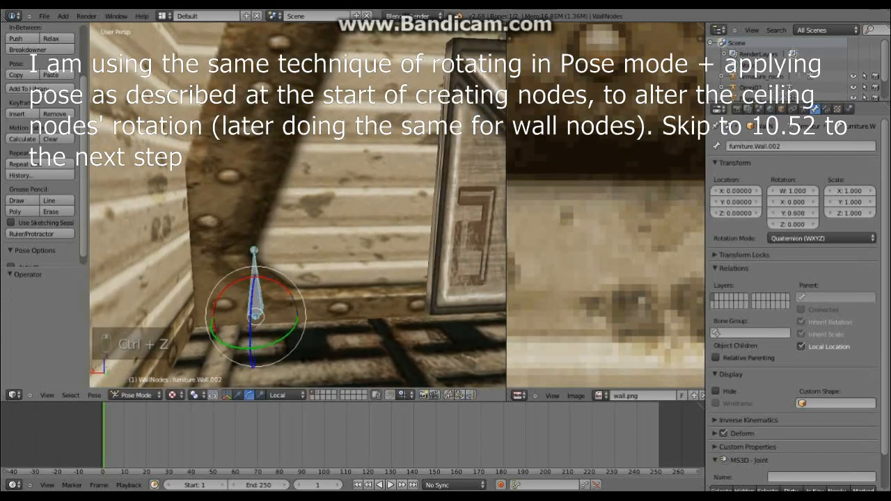
- Rotate furniture.Wall.002 by 90° about its local Y axis and apply the pose as the rest pose
middle_click_drag(241, 303, 250, 348)
left_click_drag(260, 364, 347, 339)
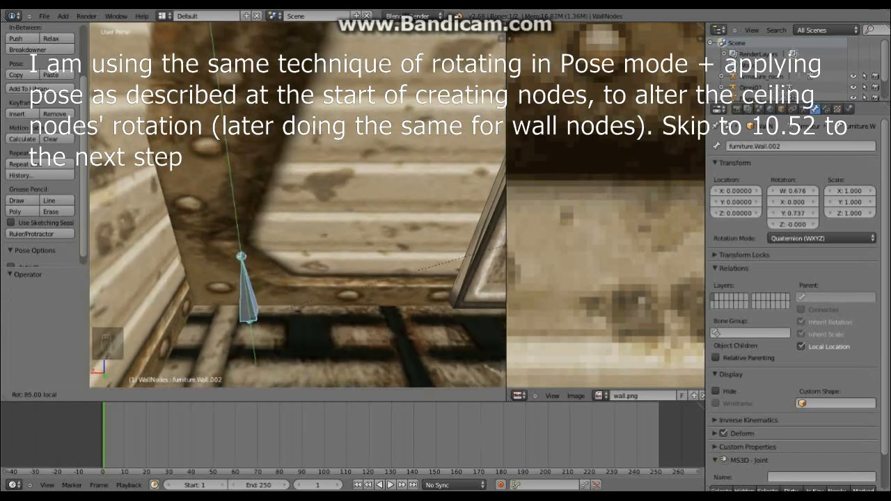
left_click_drag(458, 283, 460, 265, "ctrl")
middle_click_drag(445, 271, 418, 278)
left_click(94, 395)
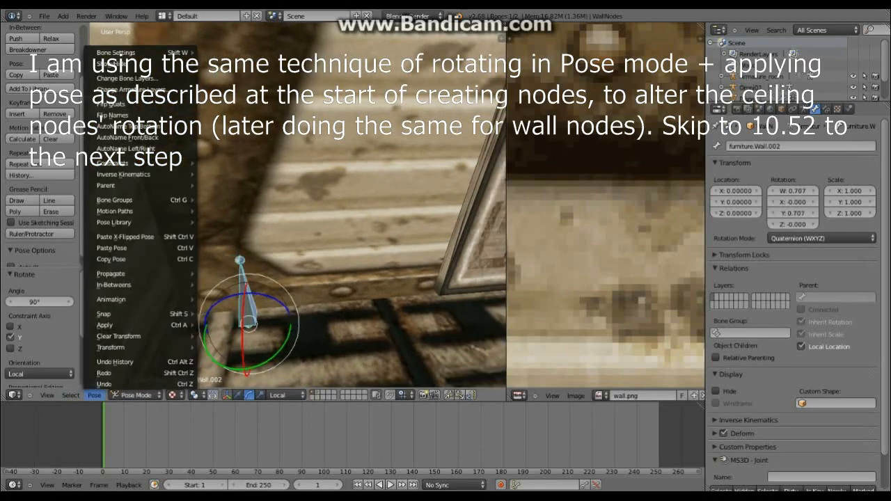
left_click(243, 325)
- Move furniture.Wall.002 by -243.215 along its local Z axis against the wall and apply the pose as the rest pose
mouse_move(251, 334)
middle_mouse_down()
mouse_move(248, 368)
mouse_move(243, 348)
middle_mouse_up()
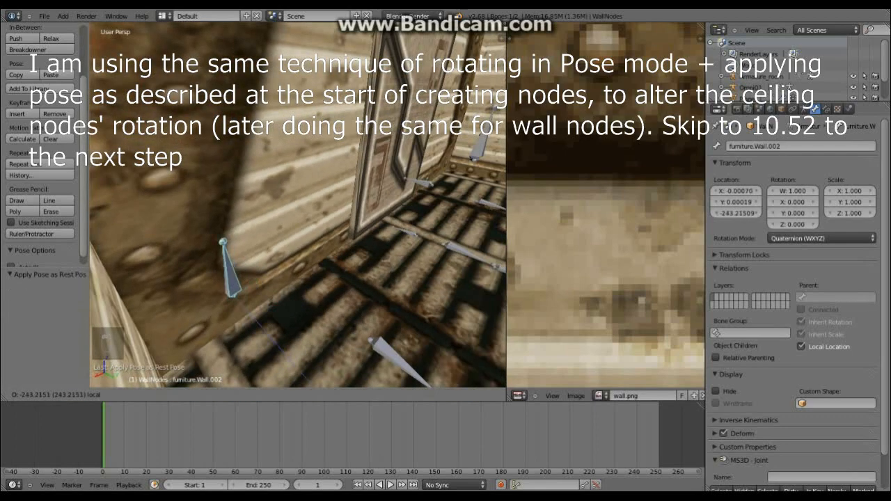
key("Return")
key("KP_Decimal")
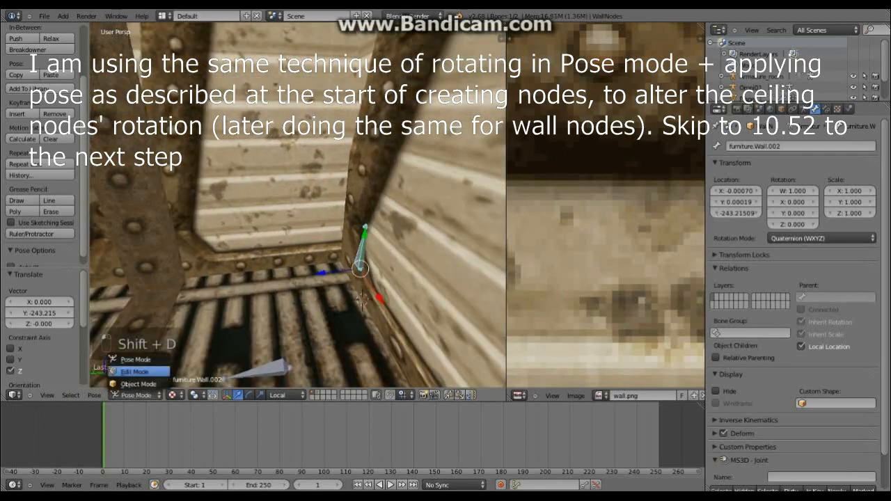
middle_click_drag(251, 327, 230, 320)
left_click(94, 395)
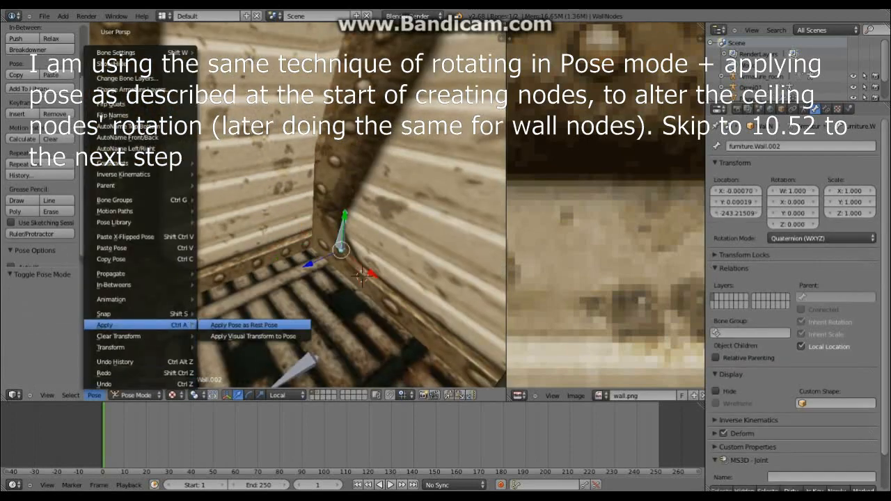
left_click(243, 325)
- Duplicate furniture.Wall.002 in Edit Mode and move the copy 501.016 along Y, away from the wall
left_click(138, 372)
key("shift+d")
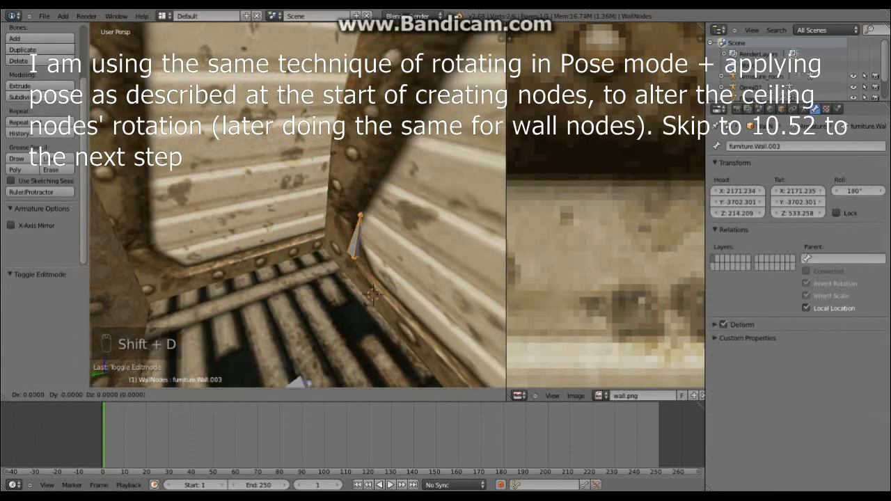
left_click(319, 249)
left_click_drag(319, 249, 242, 271)
middle_click_drag(244, 272, 341, 278)
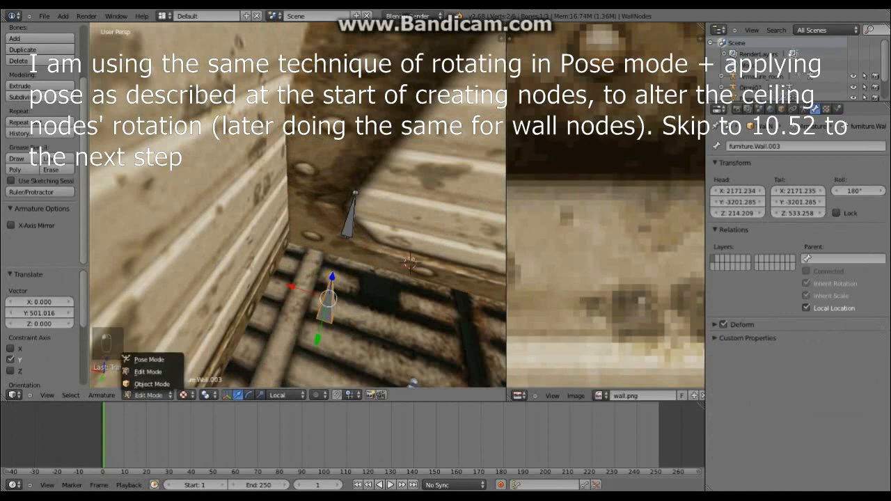
- Rotate furniture.Wall.003 by 90° about its local Y axis in Pose Mode
left_click(149, 360)
left_click(249, 395)
left_click_drag(299, 355, 364, 343, "ctrl")
middle_click_drag(364, 343, 323, 341)
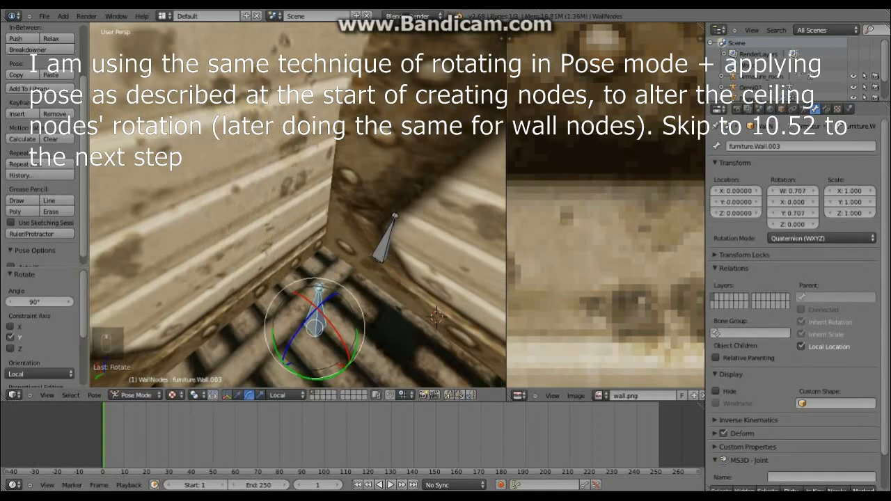
- Move furniture.Wall.003 by 358.939 along X against the adjacent side wall and apply the pose as the rest pose
left_click(238, 396)
left_click_drag(345, 361, 293, 311)
middle_click_drag(292, 310, 208, 282)
left_click(94, 395)
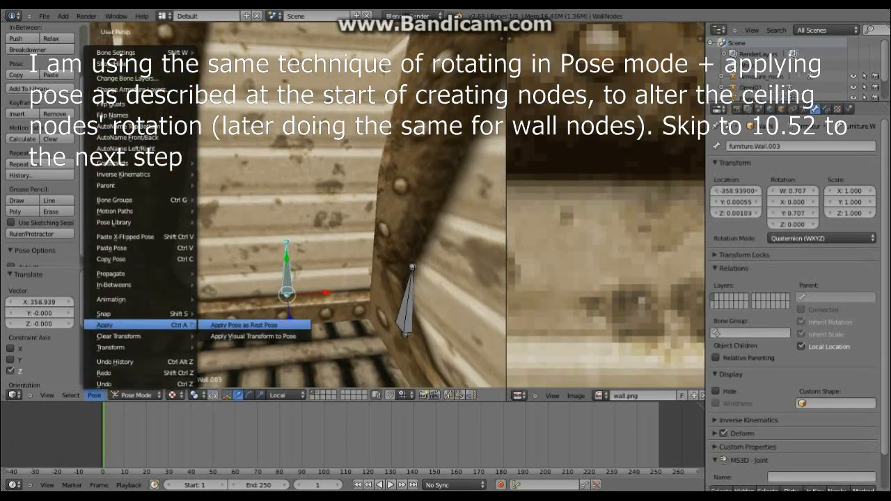
left_click(244, 325)
- Duplicate furniture.Wall.003 in Edit Mode and move the copy 4000.495 along Y down the room
middle_click_drag(244, 325, 394, 253)
key("Tab")
key("shift+d")
left_click(351, 255)
left_click_drag(349, 255, 99, 255)
middle_click_drag(99, 255, 187, 259)
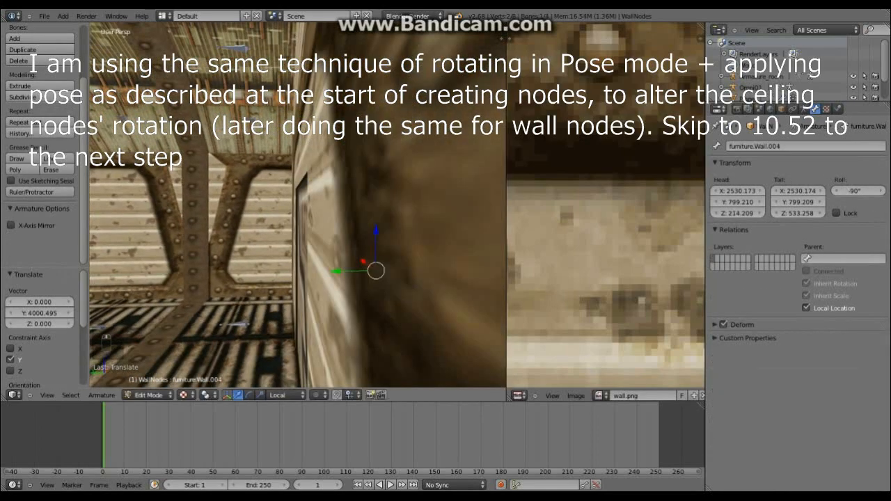
- Move furniture.Wall.004 into the far corner of the room at X 2034.882, Y 7682.497
left_click_drag(337, 270, 120, 272)
middle_click_drag(120, 272, 341, 289, "shift")
left_click_drag(341, 289, 340, 288)
middle_click_drag(341, 289, 417, 282)
left_click_drag(325, 273, 299, 281)
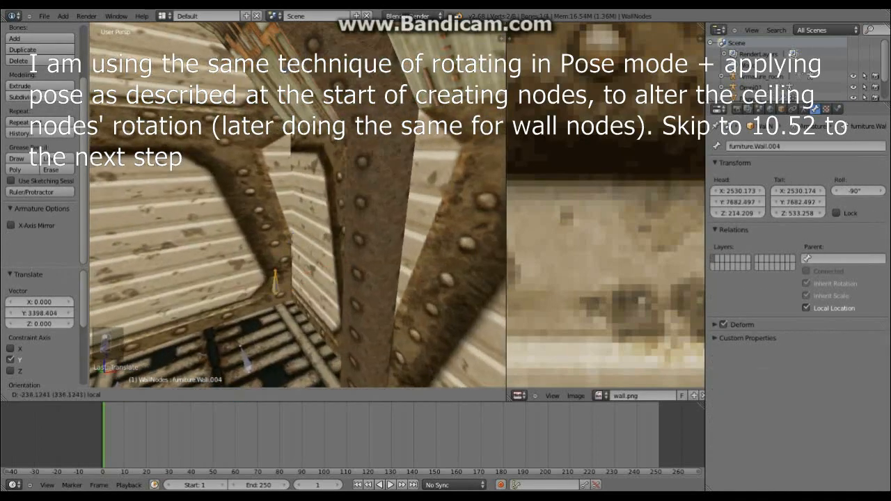
middle_click_drag(299, 282, 355, 222)
- Rotate furniture.Wall.004 by 90° about its local Y axis in Pose Mode and apply the pose as the rest pose
left_click(149, 359)
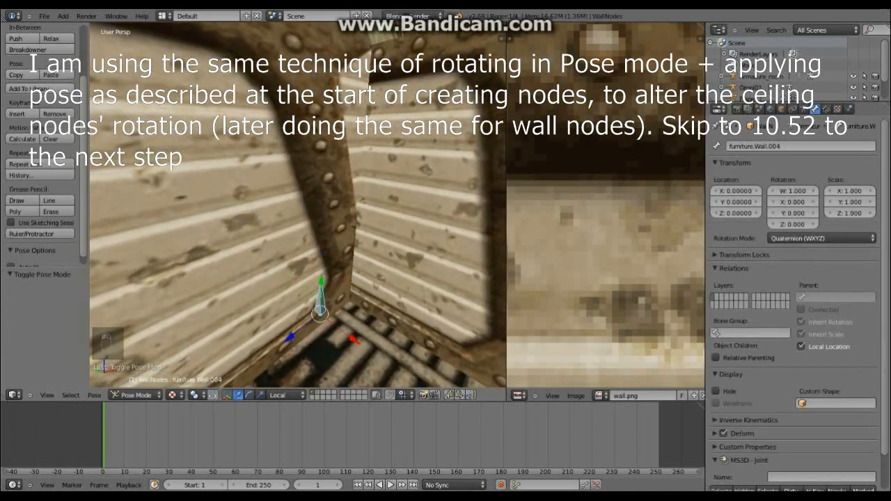
key("r")
key("y")
key("y")
left_click(448, 317)
middle_click_drag(449, 317, 299, 300)
left_click(94, 394)
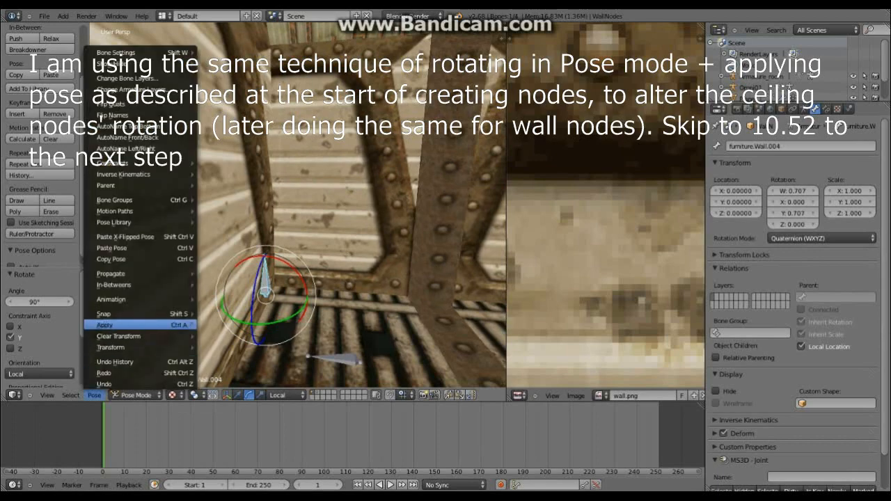
left_click(94, 395)
- Set furniture.Wall.004 against the end wall at Y 7738.049 in Edit Mode and duplicate it twice, spacing the copies along X
key("Tab")
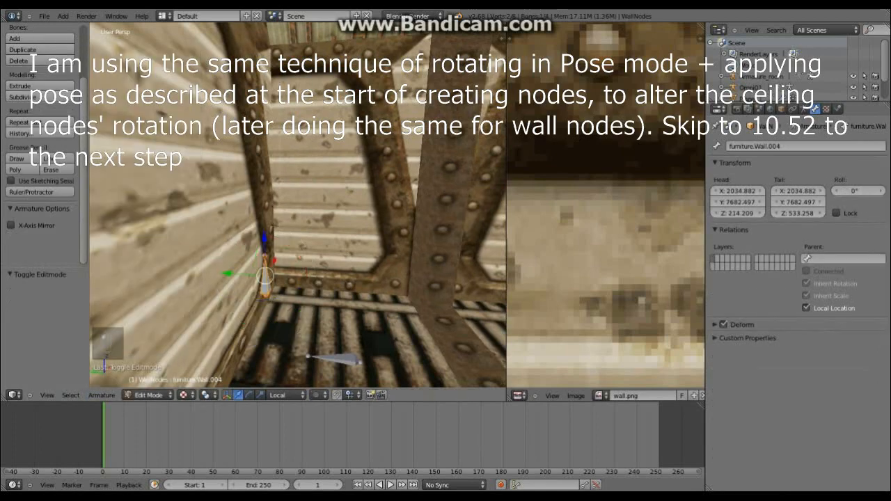
middle_click_drag(299, 299, 313, 265)
key("ctrl+Tab")
key("Tab")
key("shift+d")
key("Return")
key("shift+d")
key("Return")
- Duplicate the last end-wall bone and move the copy along X to complete a bottom row of four
key("shift+d")
key("Return")
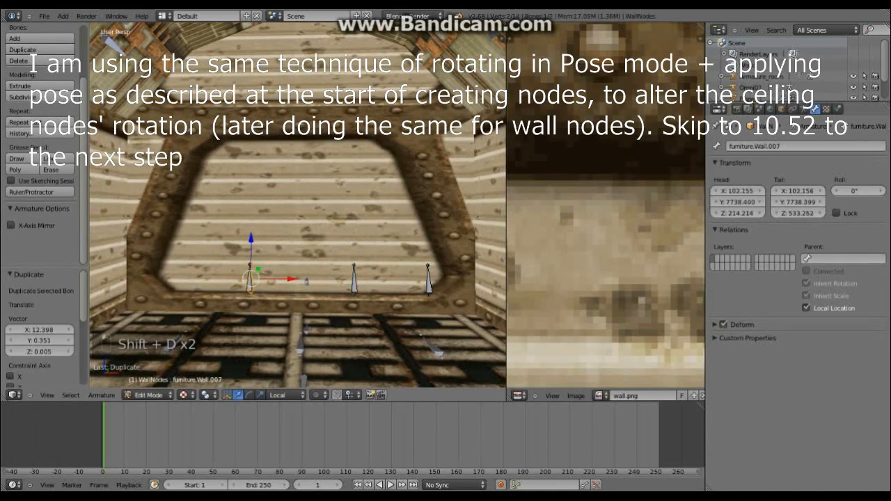
key("g")
key("x")
key("Return")
- Duplicate the end wall's bottom row of four bones upward twice to form three evenly spaced rows
key("shift+d")
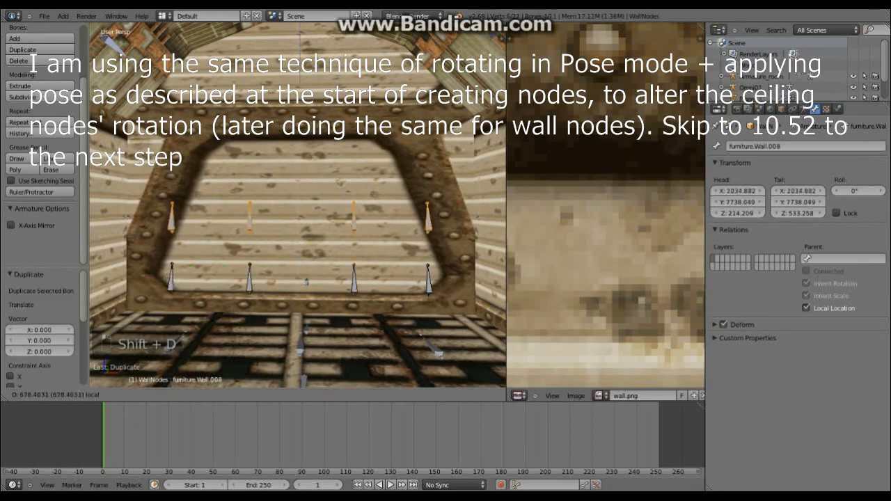
key("Return")
key("shift+d")
key("Return")
middle_click_drag(306, 282, 318, 322)
- Duplicate the third row onto the upper end-wall panel, placing furniture.Wall.016 at X 2582.924, Z 2575.512
key("shift+d")
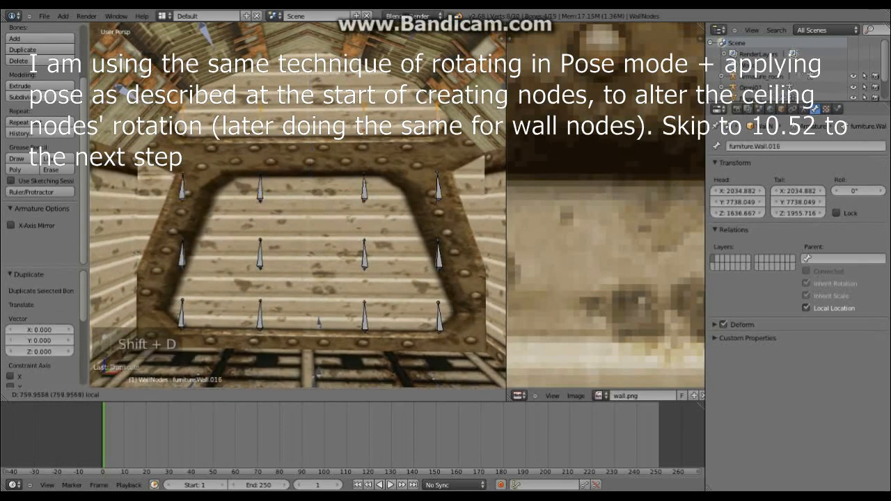
key("z")
key("Return")
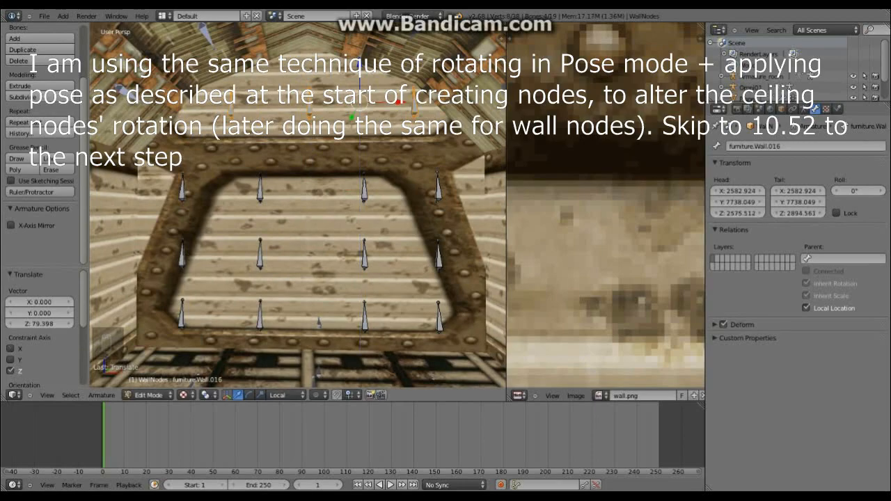
- Shift the bones on the upper end-wall panel along X and delete the surplus one
key("g")
key("x")
key("Return")
middle_click_drag(318, 322, 278, 300)
key("x")
key("Return")
- Duplicate the door wall's bone along X to form a bottom row of six, three on each side of the door
right_click(228, 300)
key("shift+d")
key("x")
key("Return")
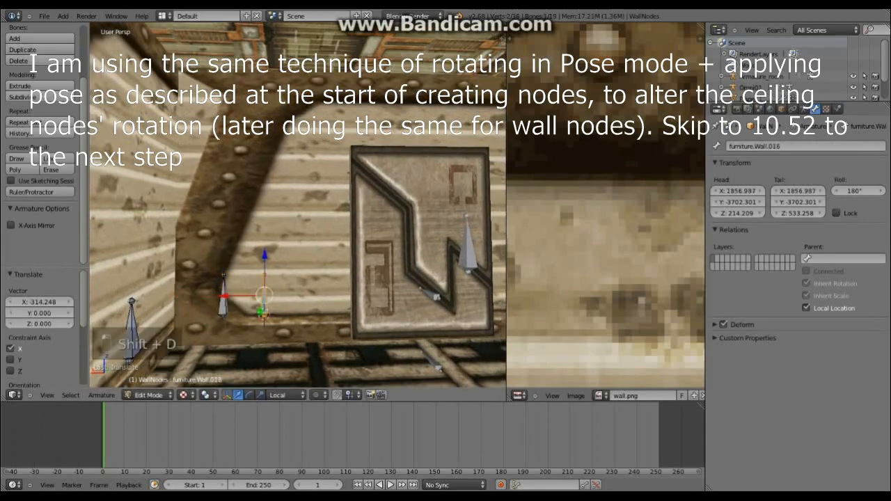
key("shift+d")
middle_click_drag(278, 209, 307, 222)
key("Return")
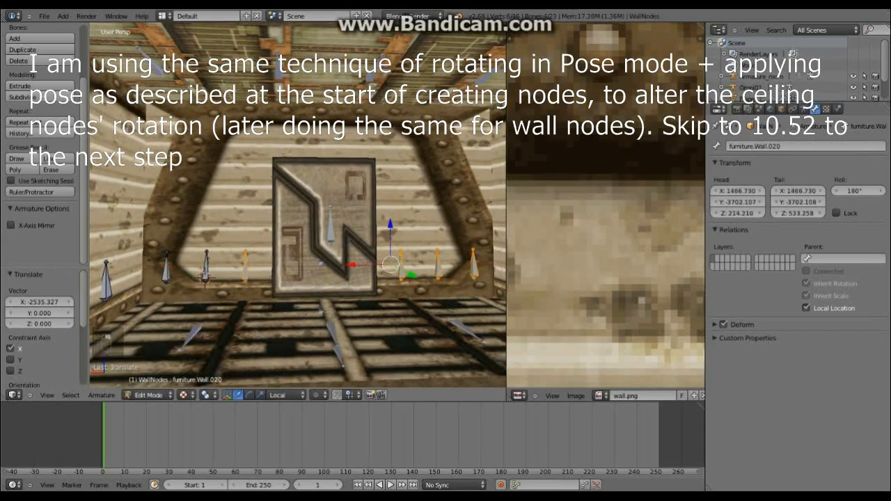
- Duplicate the door wall's row of six bones upward twice and raise the top row 42.919 along Z
key("shift+d")
key("z")
key("Return")
key("shift+d")
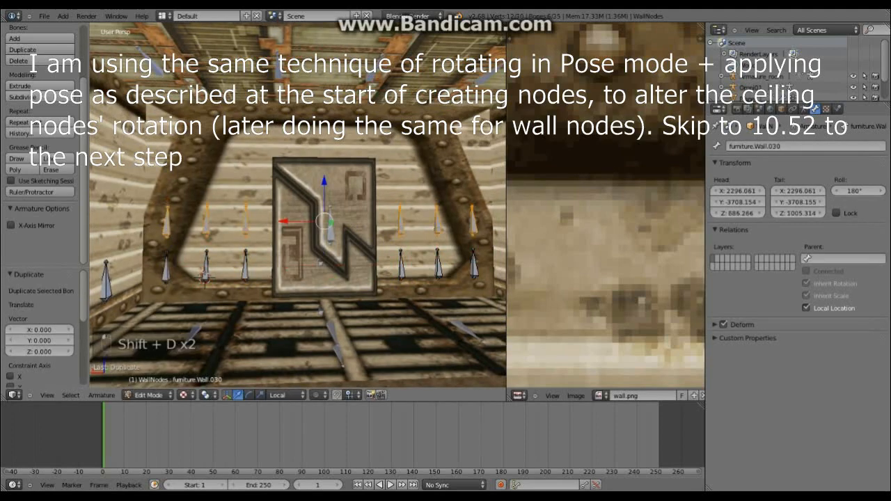
key("z")
key("Return")
key("g")
key("z")
key("Return")
- Duplicate furniture.Wall.001 upward twice on its side wall and copy the three-bone column along Y within the first panel
middle_click_drag(324, 221, 236, 229)
right_click(236, 243)
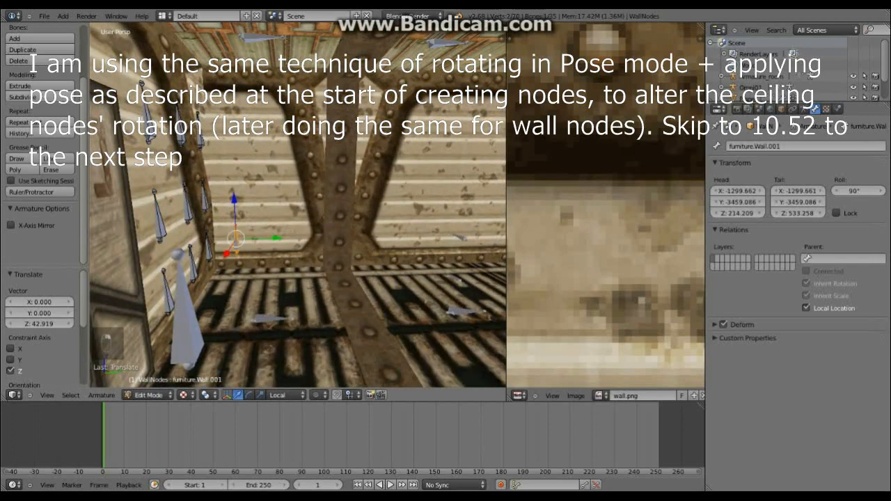
key("shift+d")
key("shift+d")
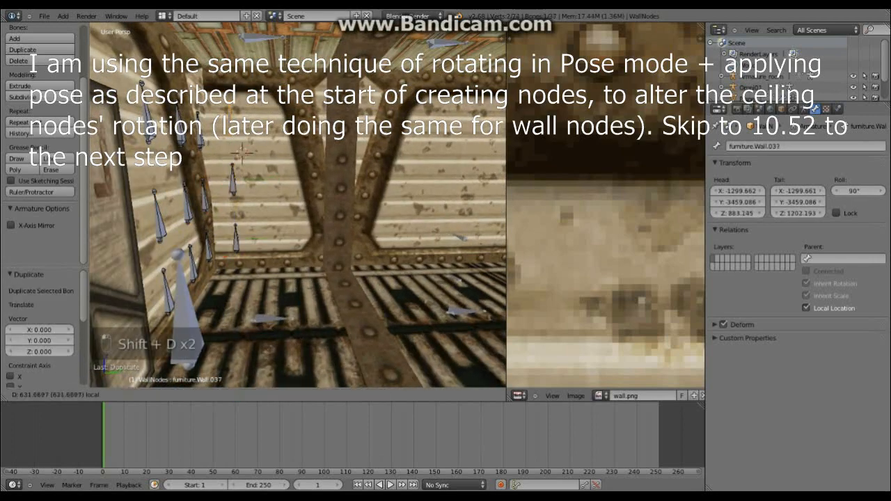
left_click(244, 149)
key("shift+d")
key("y")
left_click(230, 144)
- Duplicate the column along Y onto the side wall's middle panel until it holds three columns, offsetting the last by 790.301
middle_click_drag(230, 145, 209, 149)
key("shift+d")
left_click(380, 236)
middle_click_drag(380, 236, 281, 223)
right_click(282, 195)
right_click(283, 249, "shift")
left_click(374, 209)
scroll(375, 208, "down", 3)
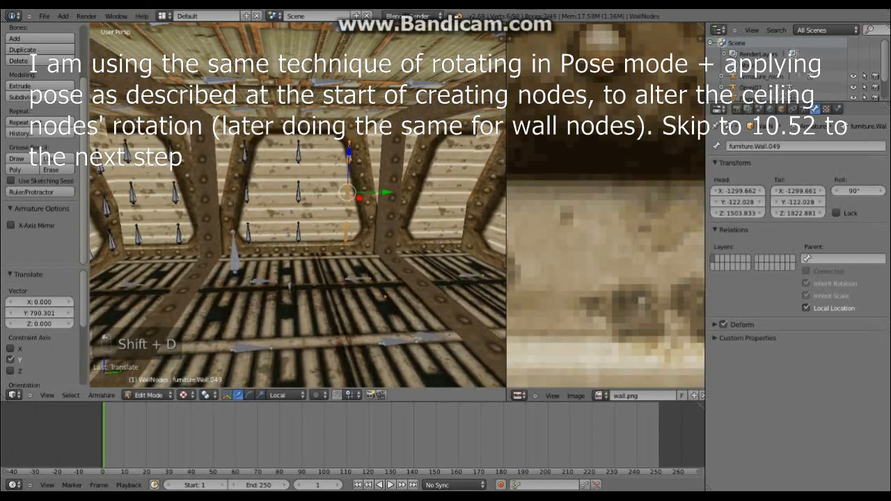
- Select the first side panel's six bones and duplicate them 4457.332 along Y onto the third panel
middle_click_drag(362, 209, 320, 216)
key("a")
key("c")
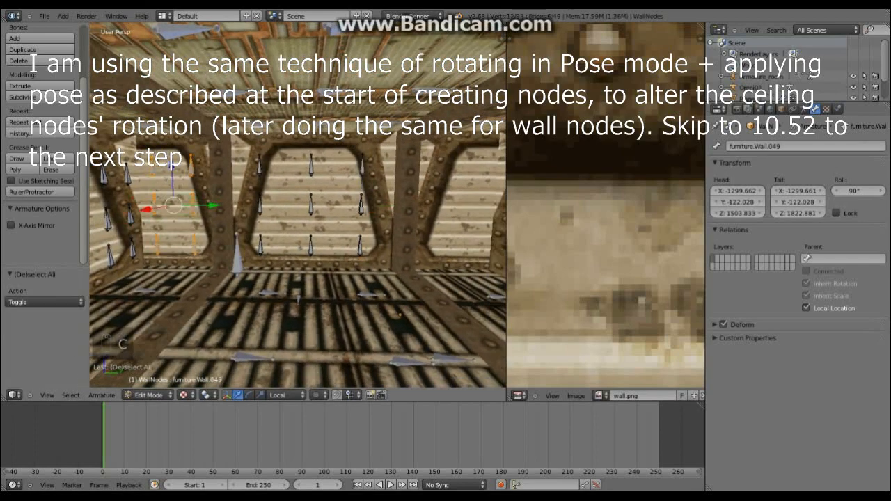
key("shift+d")
key("Return")
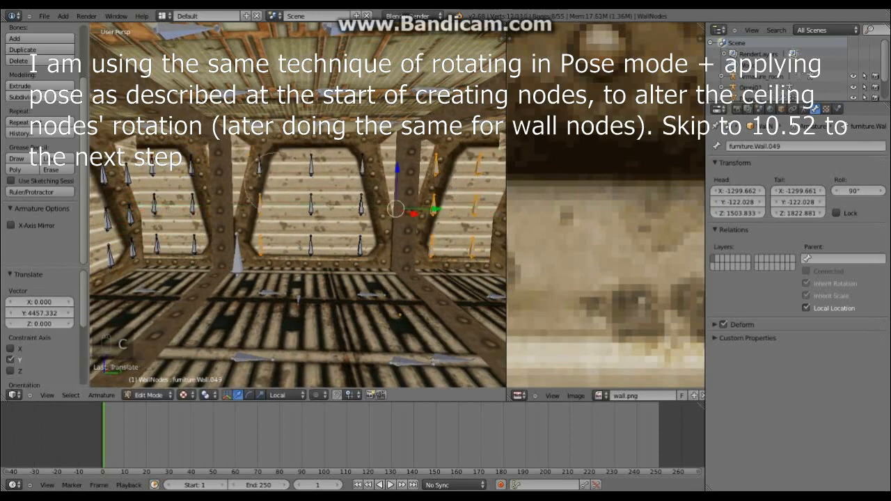
- Select all bones on the three side-wall panels and duplicate them 5882.993 along Y into the room's other section
scroll(309, 207, "down", 2)
key("c")
left_click(341, 174)
middle_click_drag(341, 187, 199, 192, "shift")
key("shift+d")
left_click(202, 203)
left_click_drag(205, 204, 452, 204)
key("Return")
key("KP_Decimal")
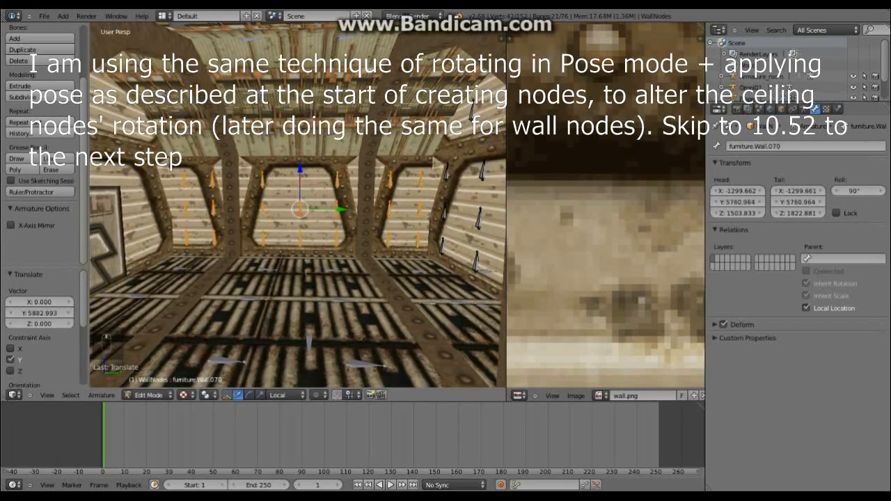
left_click_drag(341, 210, 340, 209)
- Duplicate furniture.Wall.003 along Y on the opposite side wall's first panel and adjust the spacing of the pair
middle_click_drag(306, 209, 446, 215)
middle_click_drag(278, 215, 411, 201)
right_click(379, 233)
middle_click_drag(379, 233, 389, 230)
key("shift+d")
left_click(351, 237)
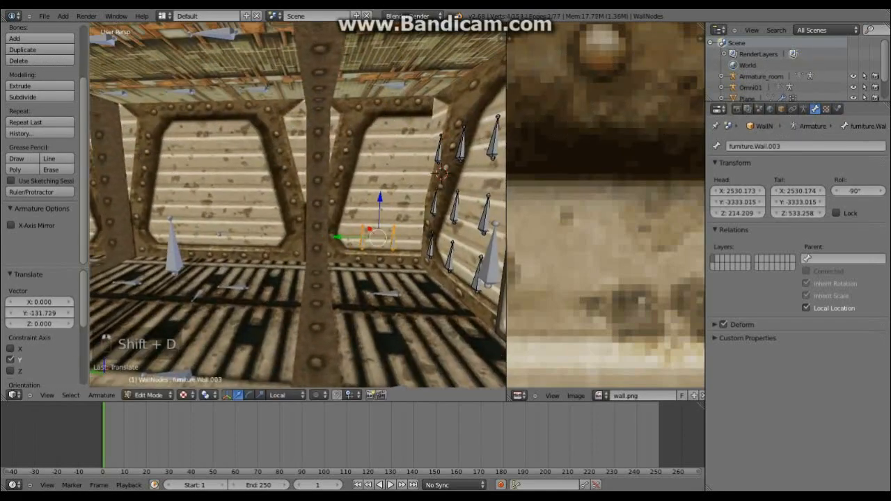
right_click(362, 238)
left_click_drag(324, 237, 320, 238)
mouse_move(320, 237)
middle_mouse_down()
mouse_move(410, 279)
mouse_move(324, 238)
middle_mouse_up()
- Duplicate the pair of side-wall bones upward twice to form three rows
key("shift+d")
right_click(367, 198)
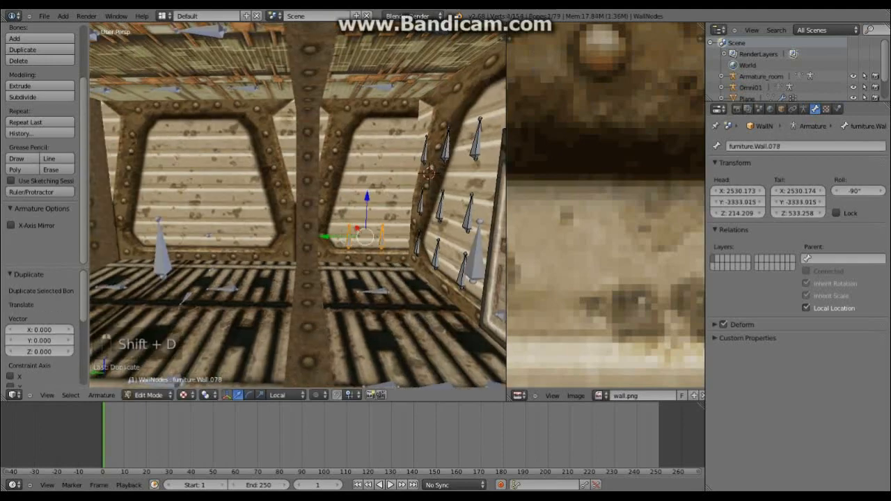
left_click_drag(367, 197, 367, 103)
key("shift+d")
right_click(367, 149)
- Select the first panel's six bones and duplicate them along Y onto the middle panel of the same wall
right_click(350, 190, "shift")
right_click(348, 238, "shift")
right_click(382, 238, "shift")
right_click(384, 190, "shift")
middle_click_drag(384, 191, 396, 195)
key("shift+d")
right_click(397, 195)
left_click_drag(209, 193, 204, 192)
middle_click_drag(203, 193, 317, 244)
- Duplicate one of the middle panel's columns 727.453 along Y to complete three columns
right_click(327, 257)
right_click(328, 210, "shift")
right_click(259, 209)
left_click_drag(260, 208, 203, 208)
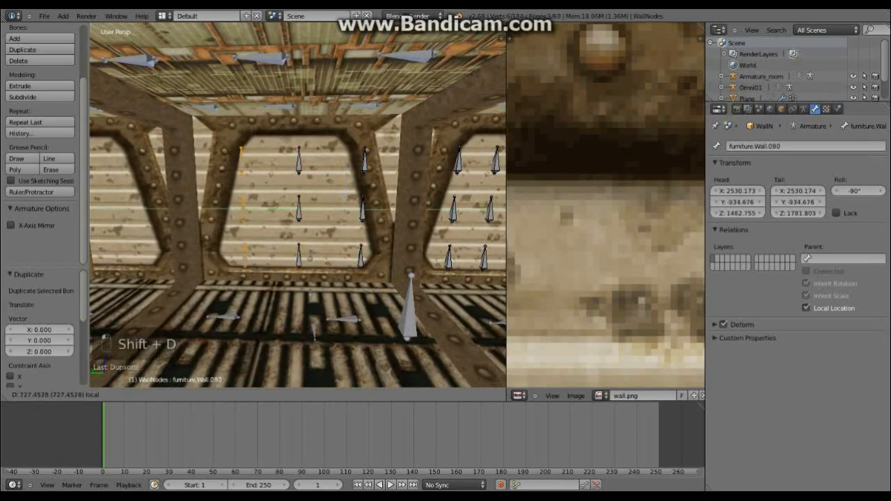
middle_click_drag(203, 209, 185, 207)
key("F12")
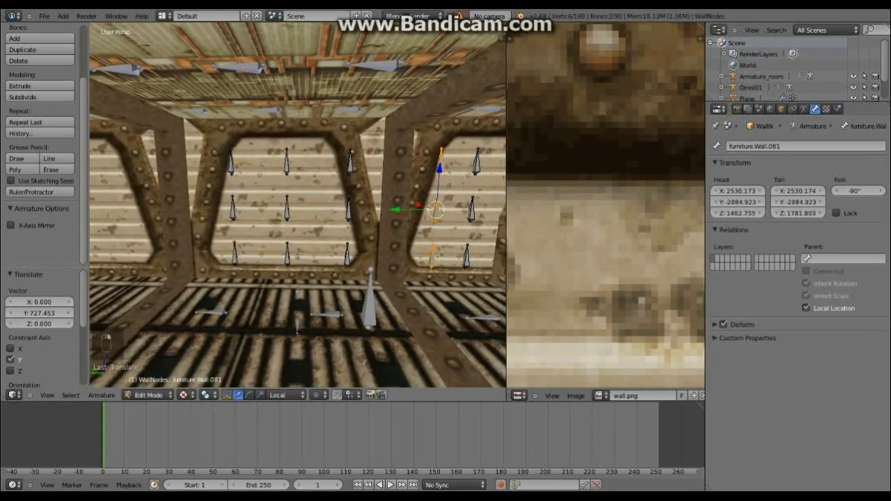
- Select all six bones of the first panel and duplicate them along Y onto the third panel, to Y 1109.973
right_click(476, 163, "shift")
right_click(471, 211, "shift")
right_click(466, 257, "shift")
middle_click_drag(466, 258, 487, 272)
key("shift+d")
left_click(487, 273)
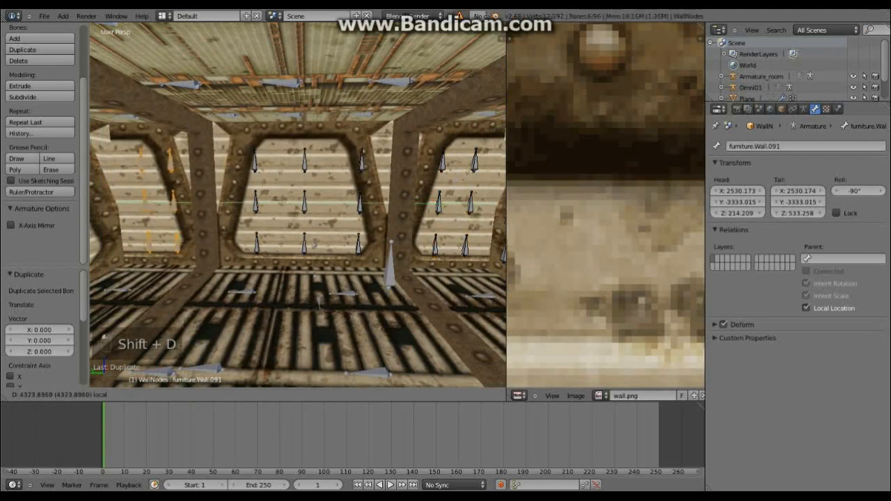
key("Return")
- Select this side wall's 21 bones and duplicate them along Y into the room's other section, to Y 6972.484
key("a")
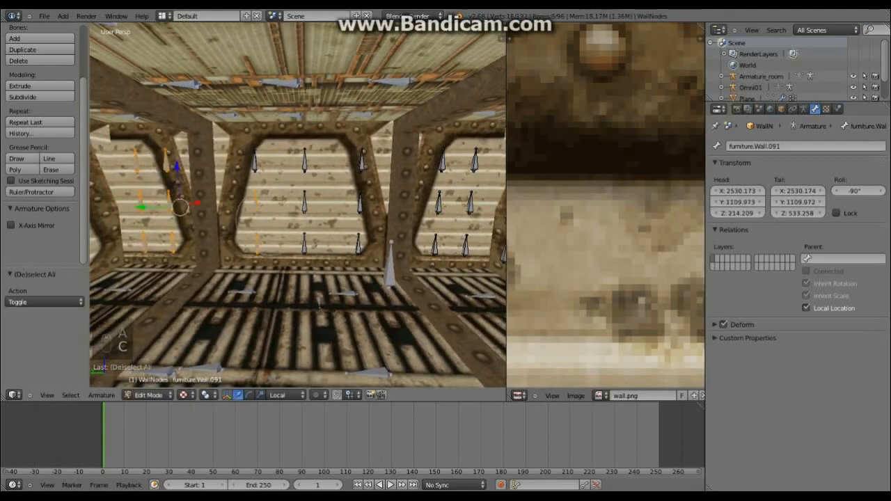
left_click_drag(456, 179, 472, 167)
right_click(472, 167)
middle_click_drag(472, 167, 393, 202)
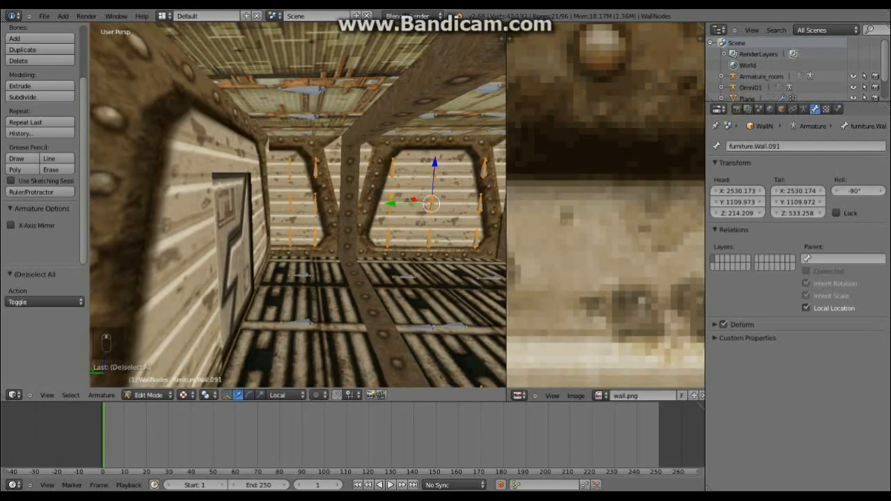
key("shift+d")
right_click(394, 203)
left_click_drag(392, 203, 126, 204)
middle_click_drag(125, 204, 289, 208)
left_click_drag(291, 206, 291, 206)
- Select all the wall bones, return to Object Mode and join the WallNodes armature into Armature_room
key("a")
key("a")
scroll(298, 206, "down", 5)
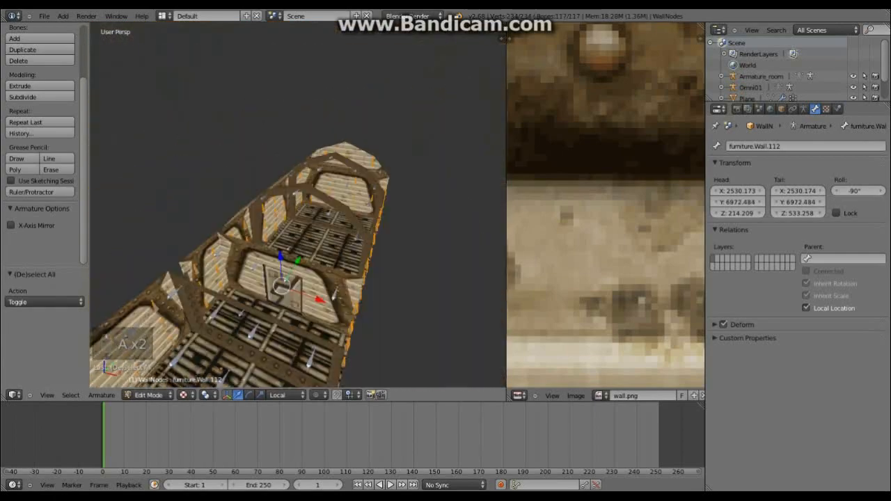
middle_click_drag(298, 206, 272, 206)
left_click(148, 395)
left_click(146, 383)
scroll(209, 279, "up", 5)
middle_click_drag(209, 264, 278, 250)
right_click(224, 327, "shift")
middle_click_drag(224, 327, 167, 322)
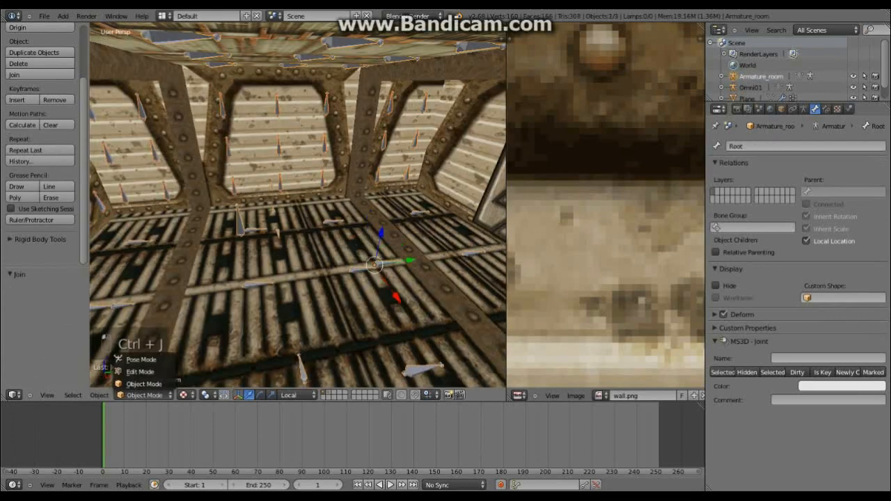
- Parent the wall and ceiling bones to the Root bone with Keep Offset in Edit Mode, and return to Object Mode
key("Tab")
key("ctrl+p")
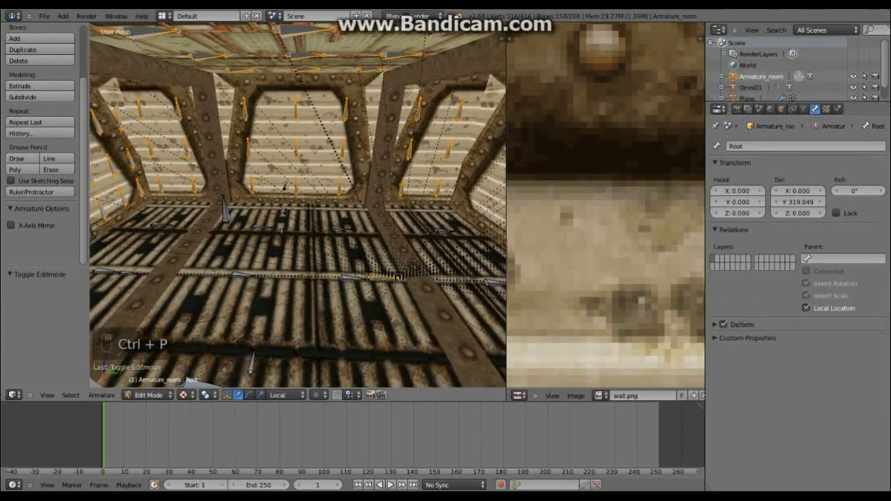
key("ctrl+p")
left_click(365, 278)
scroll(365, 278, "down", 6)
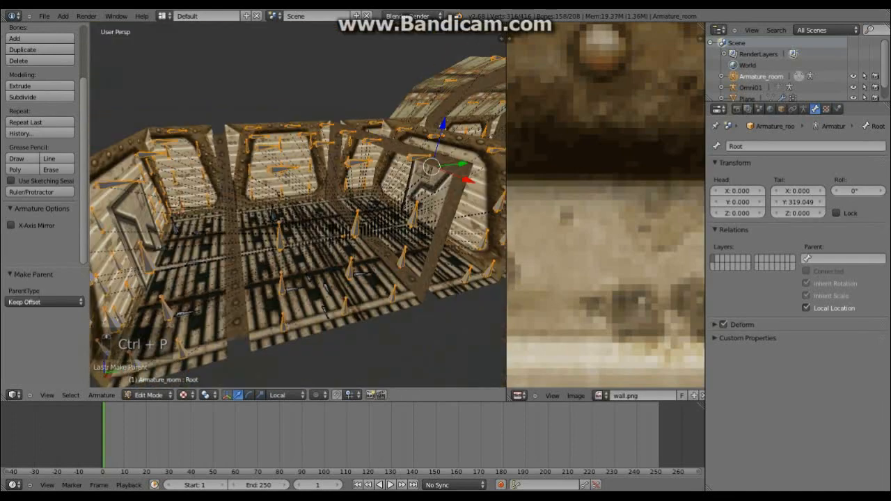
key("a")
middle_click_drag(347, 265, 237, 209)
left_click(148, 395)
left_click(151, 384)
- Select the room mesh Plane and add a vertex group named Root
scroll(237, 271, "up", 2)
scroll(265, 279, "down", 4)
right_click(278, 250)
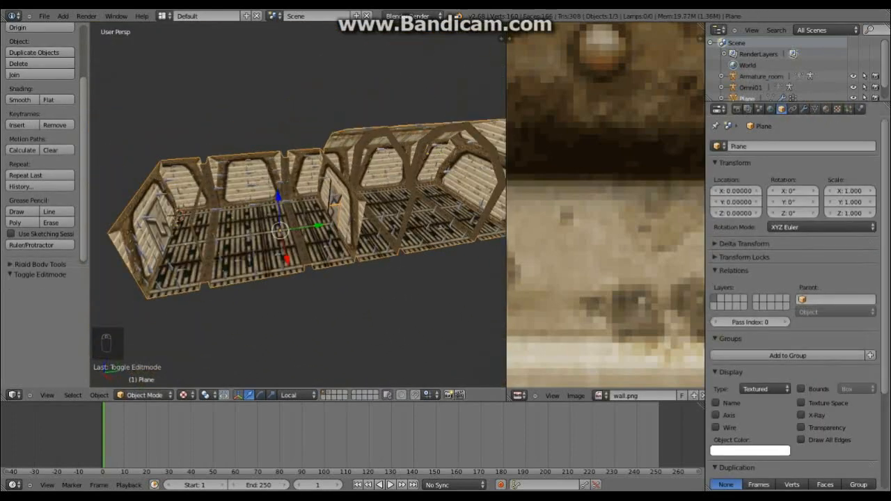
left_click(815, 110)
middle_click_drag(376, 236, 400, 261)
left_click(870, 250)
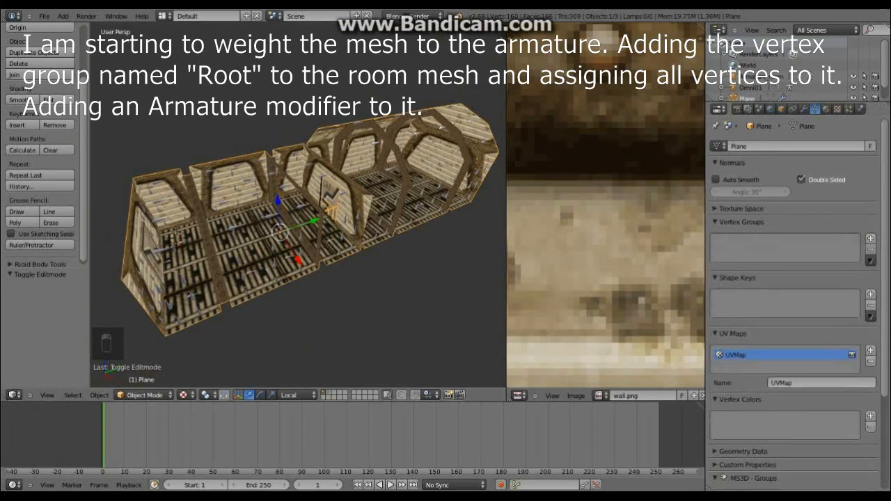
left_click(870, 238)
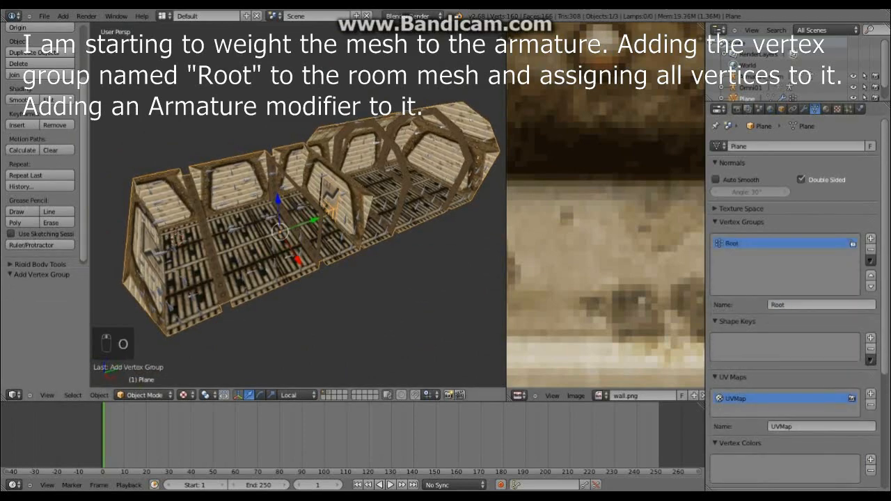
- Assign all vertices of the room mesh to the Root vertex group in Edit Mode, and return to Object Mode
left_click(145, 394)
left_click(139, 432)
key("a")
middle_click_drag(300, 230, 299, 195)
scroll(299, 209, "up", 2)
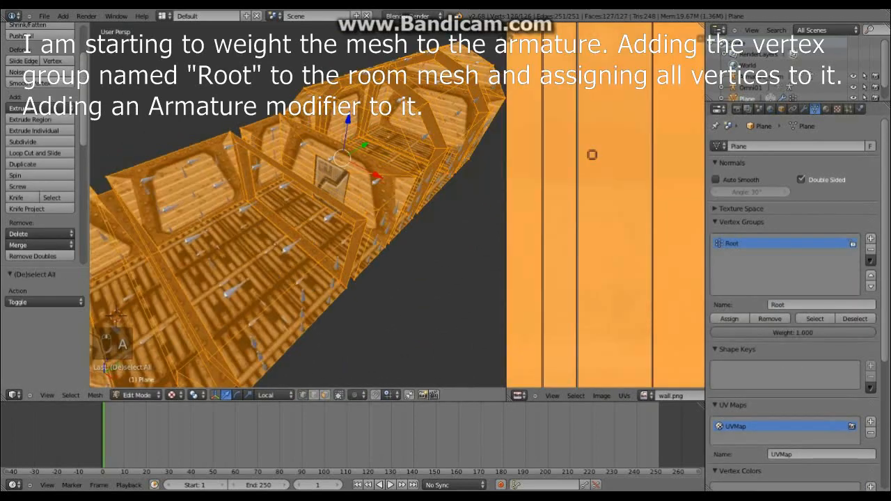
scroll(300, 244, "down", 3)
middle_click_drag(299, 230, 299, 258)
left_click(136, 395)
left_click(123, 383)
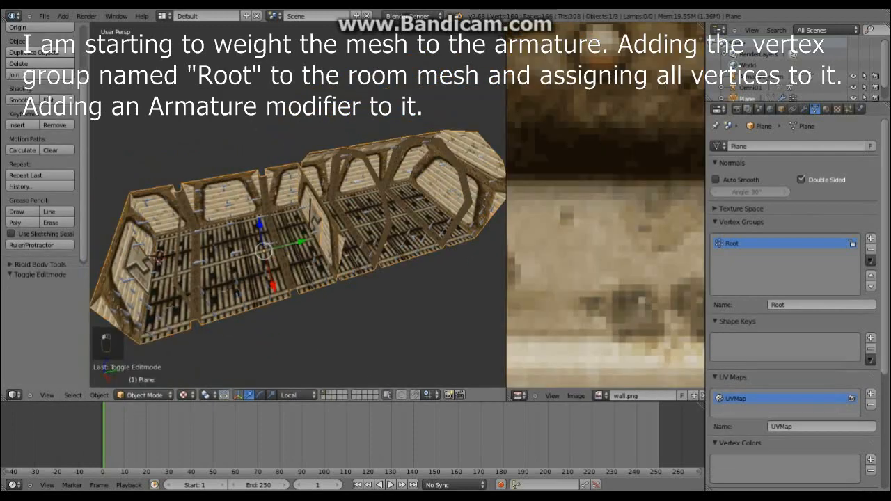
- Try an Armature modifier on the room mesh, choosing Armature_room and Omni01 as its object, and remove the modifier
left_click(804, 109)
left_click(796, 146)
left_click(734, 174)
left_click(755, 210)
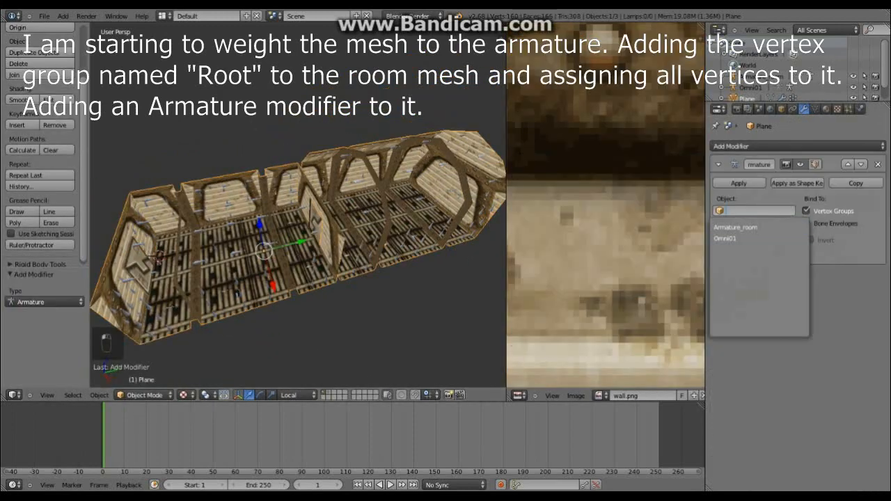
left_click(735, 227)
left_click(757, 210)
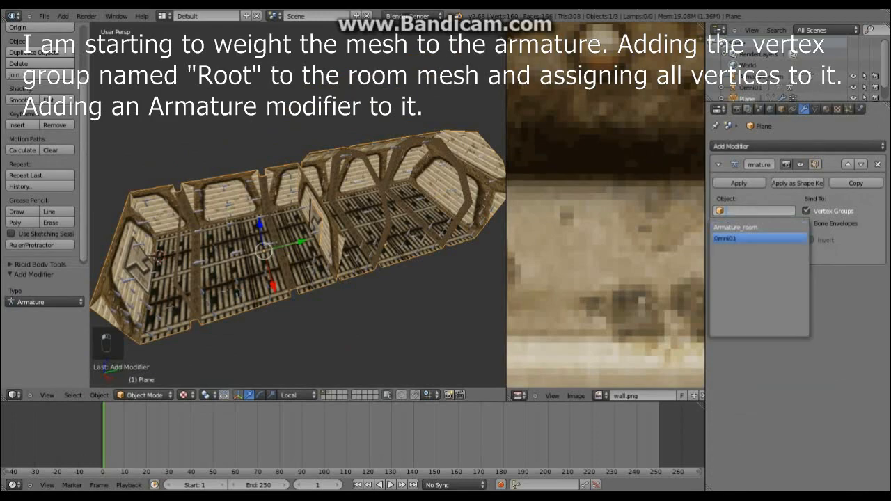
left_click(738, 239)
left_click(878, 164)
- Switch the image editor area to an Outliner and select Omni01 in it
scroll(161, 245, "up", 5)
middle_click_drag(278, 230, 265, 167)
right_click(280, 249)
scroll(297, 208, "down", 5)
scroll(297, 209, "up", 4)
left_click(519, 395)
left_click(538, 223)
left_click(554, 74)
- Select Plane to open its modifier settings, and reselect Omni01
scroll(418, 209, "down", 4)
scroll(298, 209, "up", 5)
left_click(747, 98)
left_click(803, 109)
left_click(554, 74)
scroll(298, 209, "down", 4)
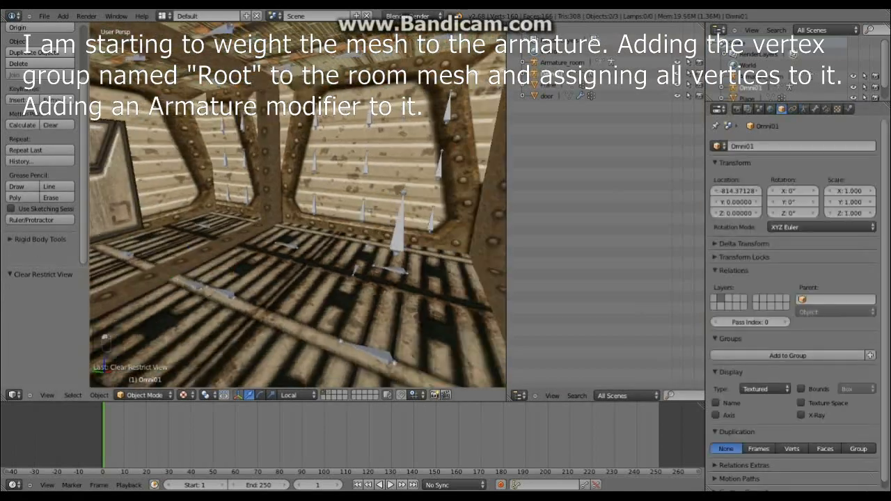
- Move Omni01 to the first layer and position it inside the room at about X -8.2, Y -964.7, Z 1663.7
middle_click_drag(298, 209, 243, 202)
left_click(329, 392)
left_click(325, 392)
scroll(298, 209, "up", 3)
left_click_drag(298, 293, 298, 229)
middle_click_drag(298, 229, 355, 230)
key("g")
key("x")
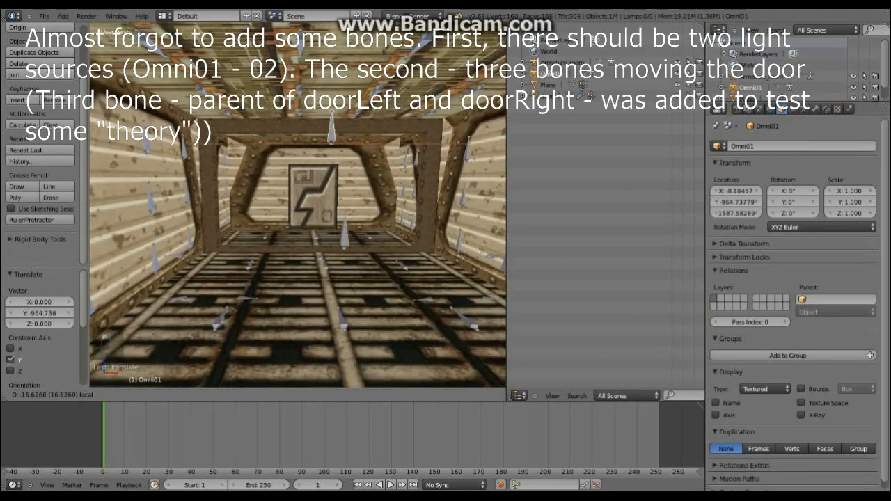
- Duplicate the Omni01 bone, place the copy about 5916 along Y and 847 higher in Z, and rename it Omni02
key("Tab")
key("shift+d")
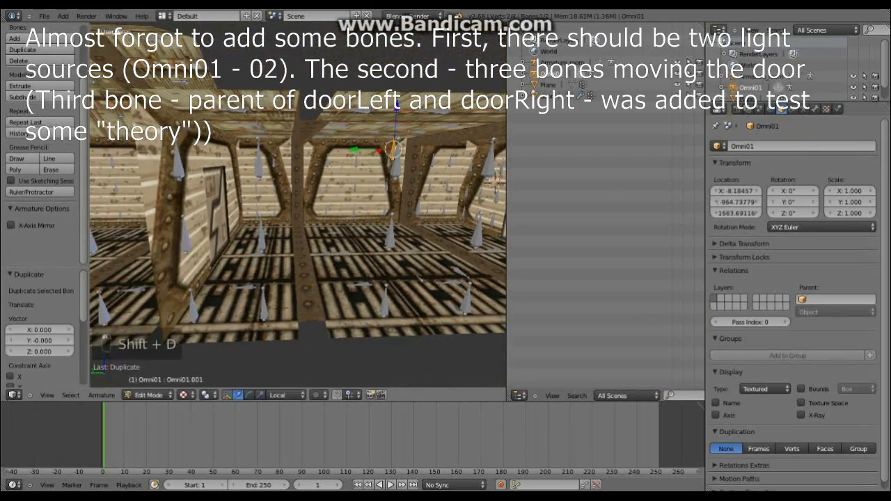
key("y")
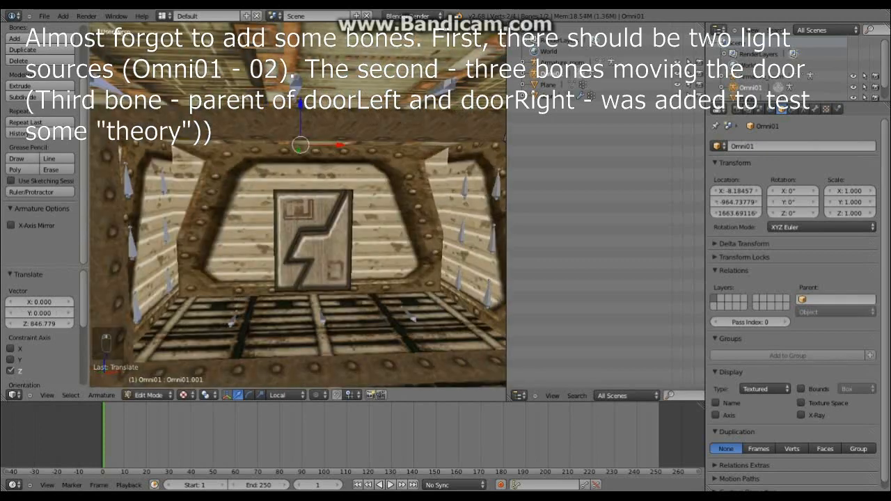
key("Return")
middle_click_drag(362, 230, 293, 251)
left_click(815, 109)
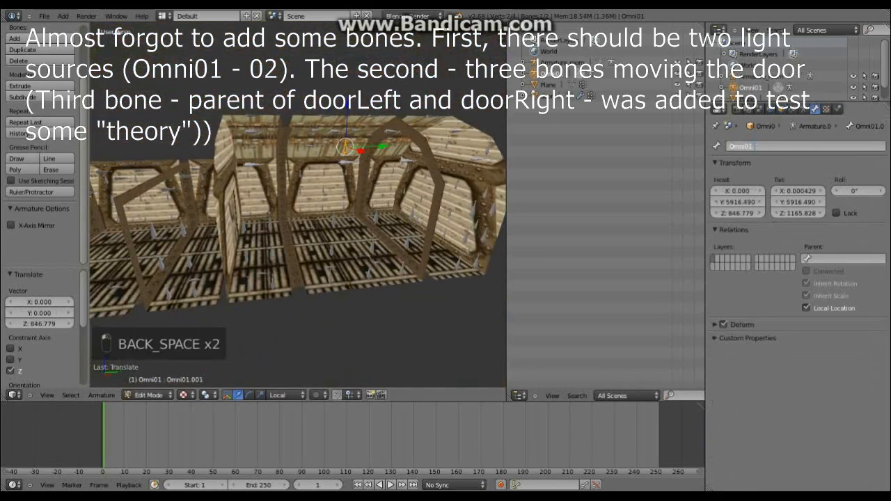
middle_click_drag(209, 223, 103, 222)
key("Tab")
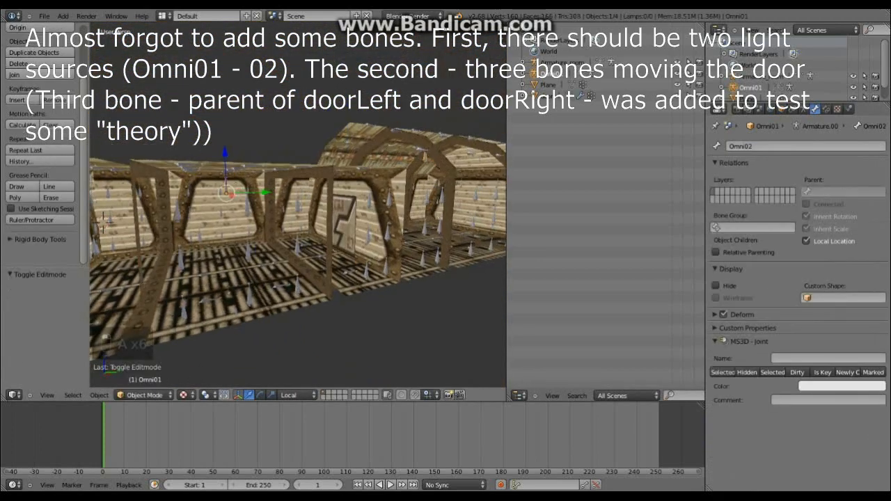
- Join the Omni01 armature into Armature_room and parent both light bones to Root with Keep Offset
key("Tab")
key("Tab")
scroll(297, 250, "up", 8)
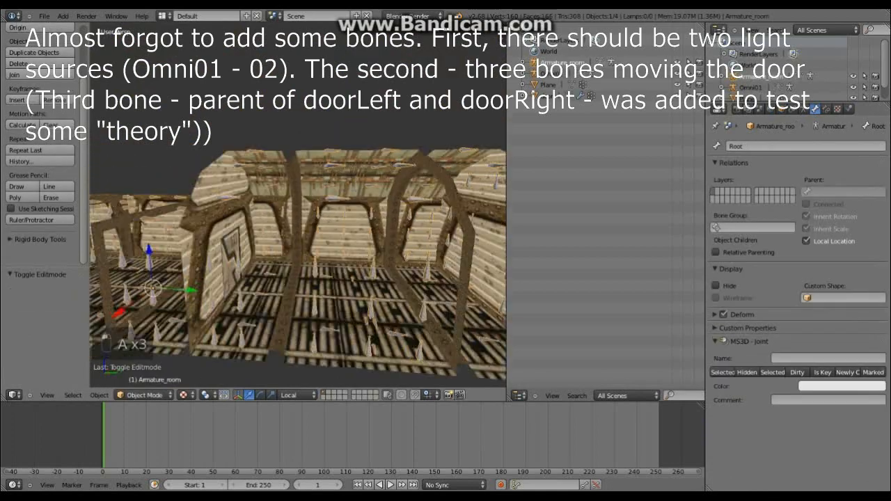
middle_click_drag(298, 250, 302, 262)
left_click(144, 395)
left_click(140, 371)
middle_click_drag(236, 265, 355, 240)
key("ctrl+p")
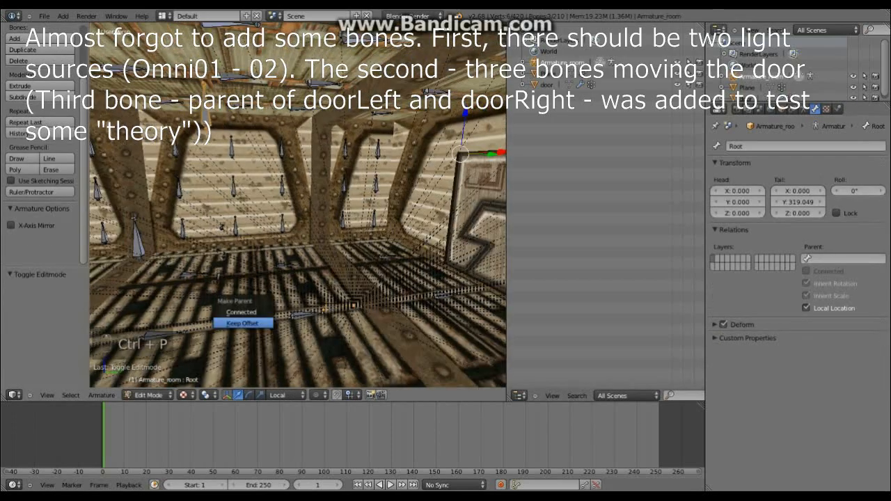
left_click(244, 319)
scroll(298, 250, "down", 8)
key("Tab")
- Add an Armature modifier to the room mesh Plane with Armature_room as its object
scroll(298, 250, "up", 5)
middle_click_drag(327, 237, 345, 272)
left_click(746, 88)
left_click(804, 109)
left_click(797, 146)
left_click(752, 169)
left_click(754, 210)
left_click(758, 227)
- Replace the door mesh's modifier with a new Armature modifier that uses Armature_room as its object
right_click(285, 233)
left_click(877, 164)
left_click(797, 146)
left_click(752, 169)
left_click(753, 211)
left_click(754, 227)
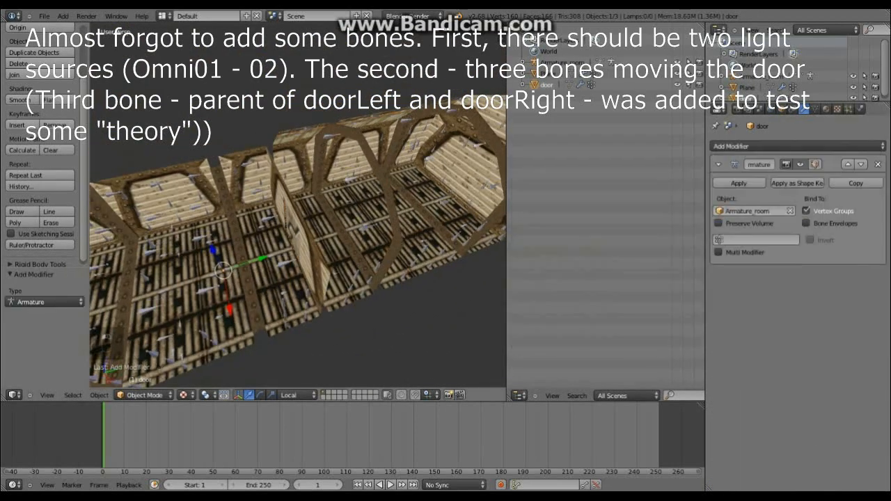
- Duplicate the floor node bone nearest the door, move the copy about 549 along Y to the door, and rename it doorRoot
middle_click_drag(285, 236, 313, 279)
scroll(307, 237, "up", 5)
right_click(360, 258)
key("Tab")
key("shift+d")
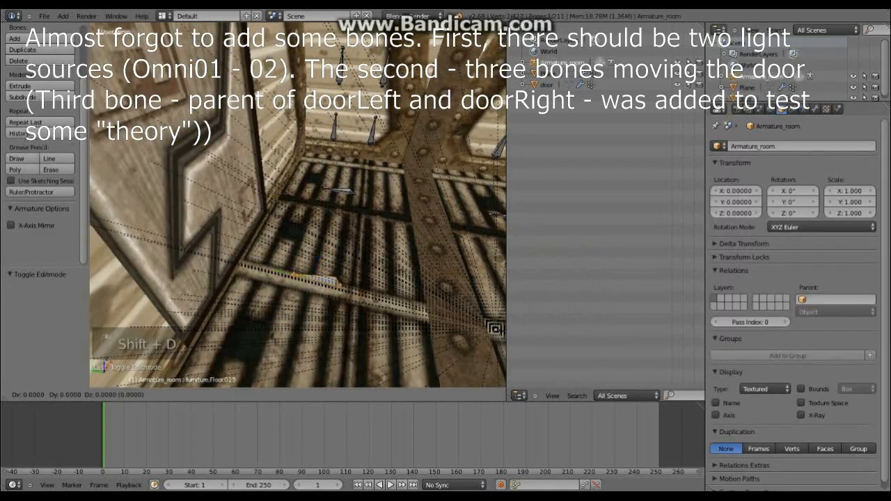
key("y")
key("Return")
mouse_move(360, 298)
middle_mouse_down()
mouse_move(334, 287)
mouse_move(367, 284)
middle_mouse_up()
left_click(815, 109)
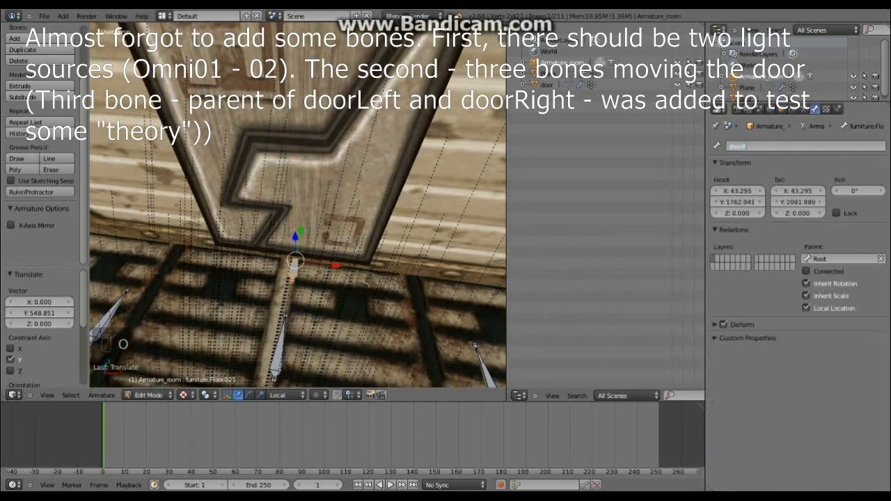
middle_click_drag(299, 293, 303, 257)
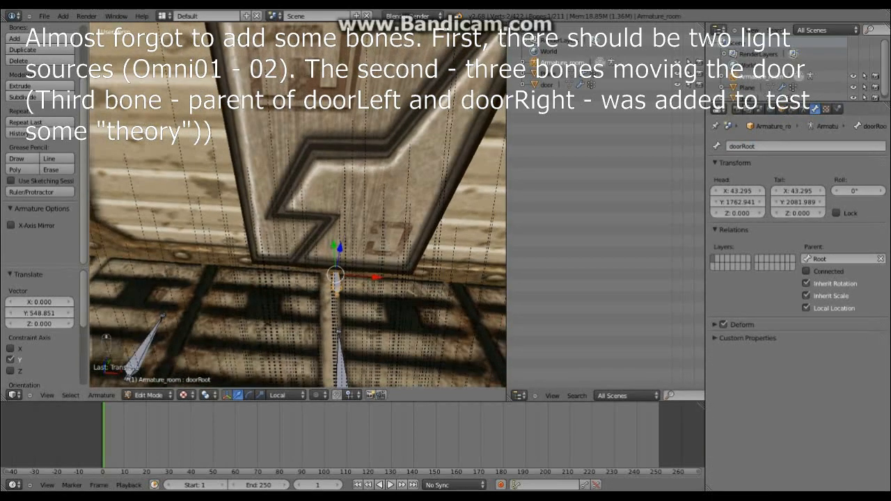
- Duplicate doorRoot about -375 along X, parent the copy to doorRoot, and name it doorLeft
key("shift+d")
key("x")
key("Return")
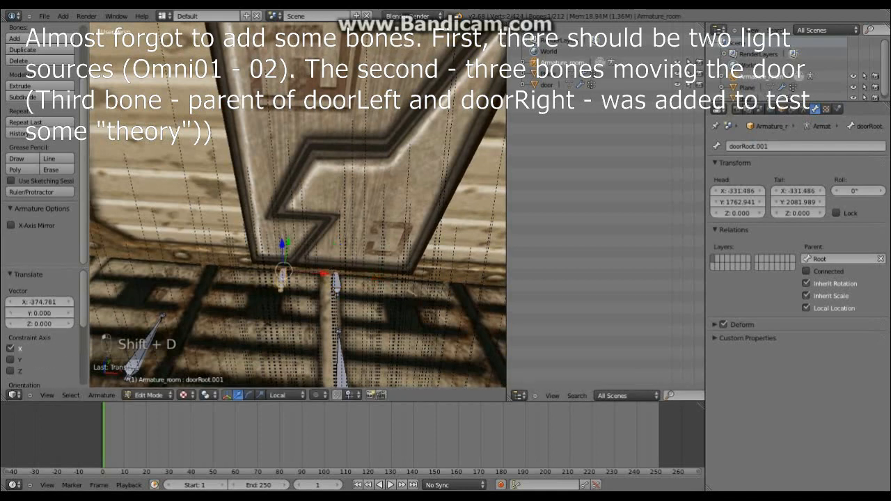
left_click(838, 258)
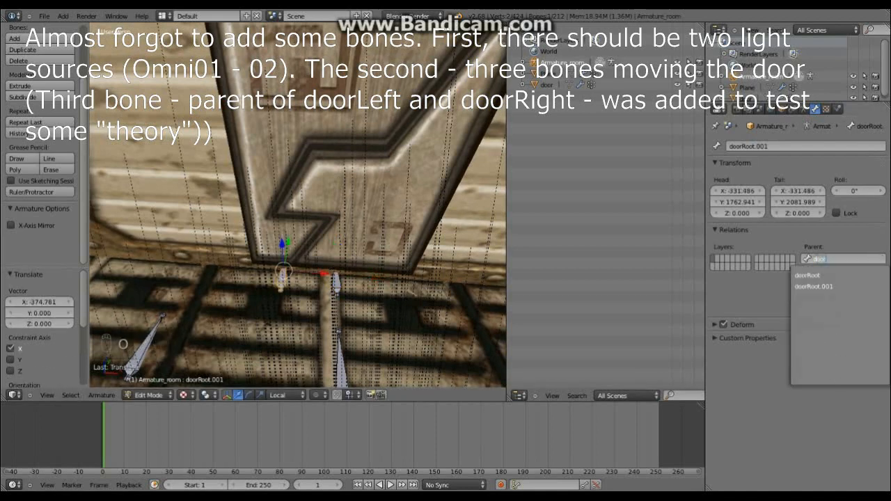
key("Return")
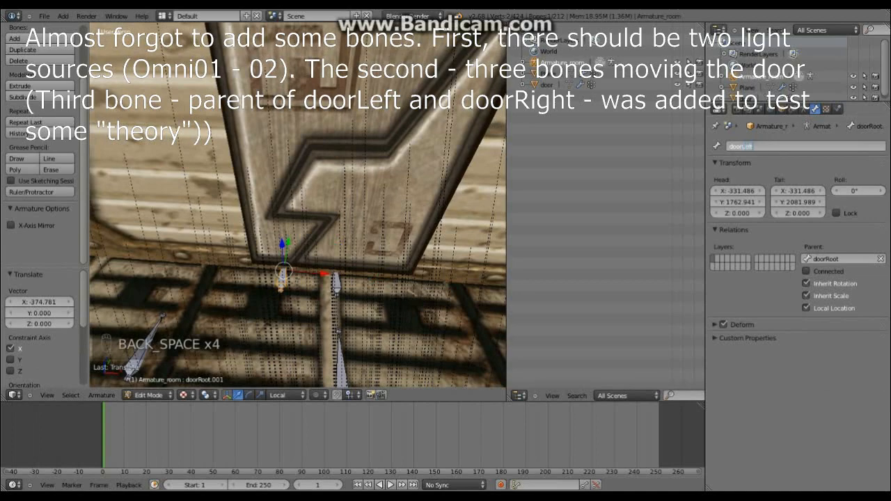
key("Return")
- Duplicate doorLeft about 117 along X, name the copy doorRight, and return to Object Mode
middle_click_drag(362, 257, 317, 266)
left_click_drag(312, 281, 316, 280)
middle_click_drag(316, 281, 292, 280)
key("shift+d")
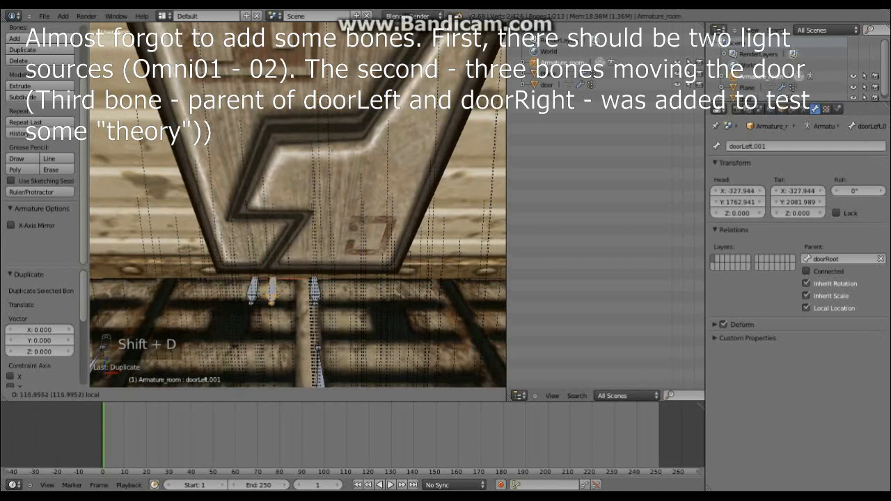
left_click_drag(312, 280, 313, 279)
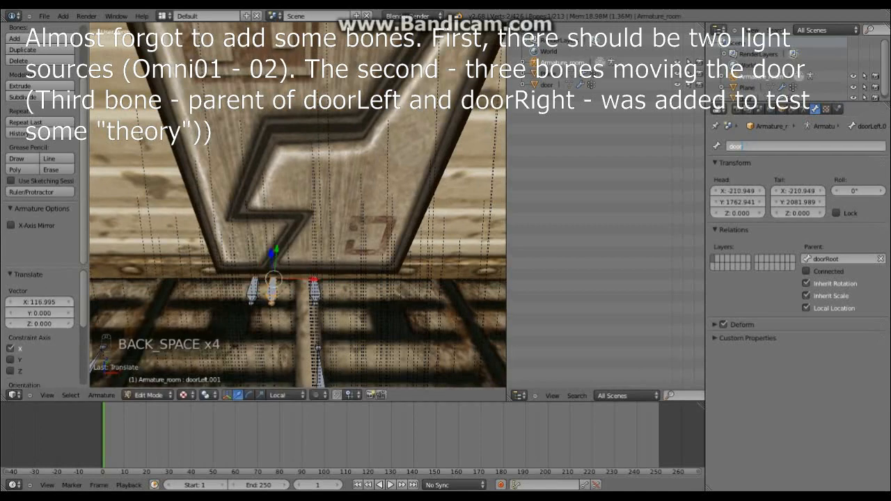
middle_click_drag(313, 279, 285, 264)
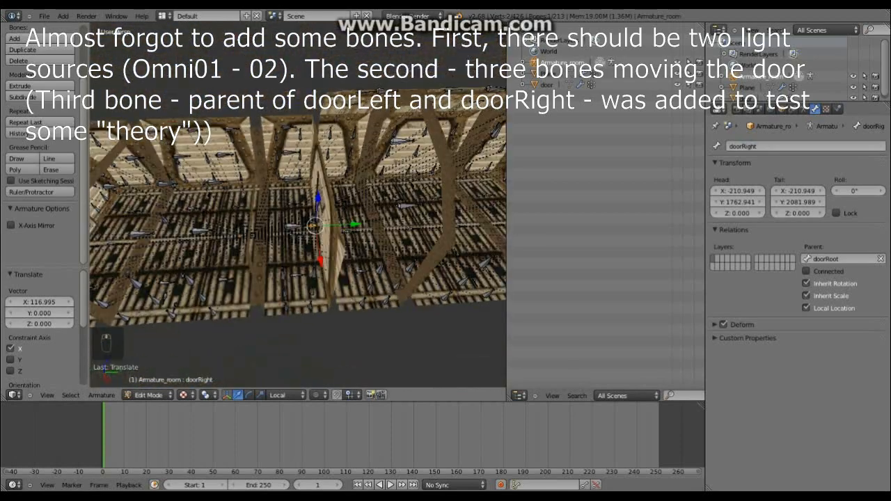
left_click(151, 383)
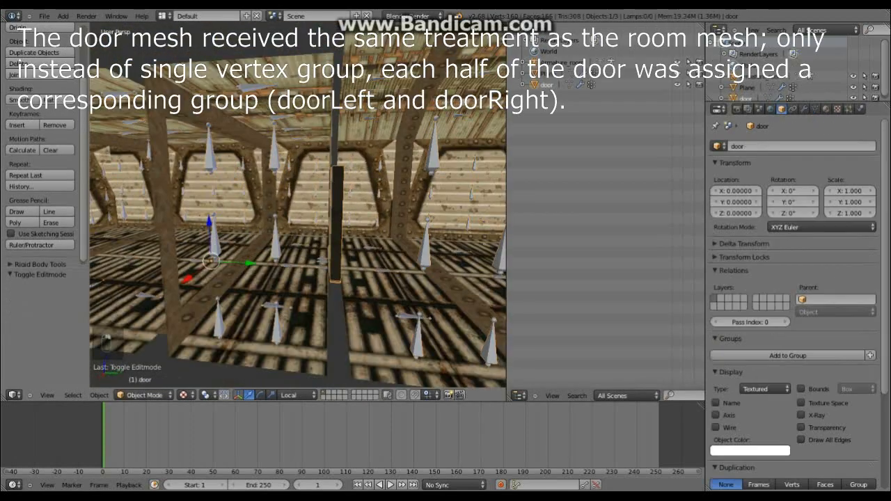
- Open the door mesh in Edit Mode, select its linked left half, and assign it to the doorLeft vertex group
left_click(815, 109)
middle_click_drag(300, 209, 299, 271)
left_click(145, 395)
left_click(159, 380)
scroll(291, 139, "up", 6)
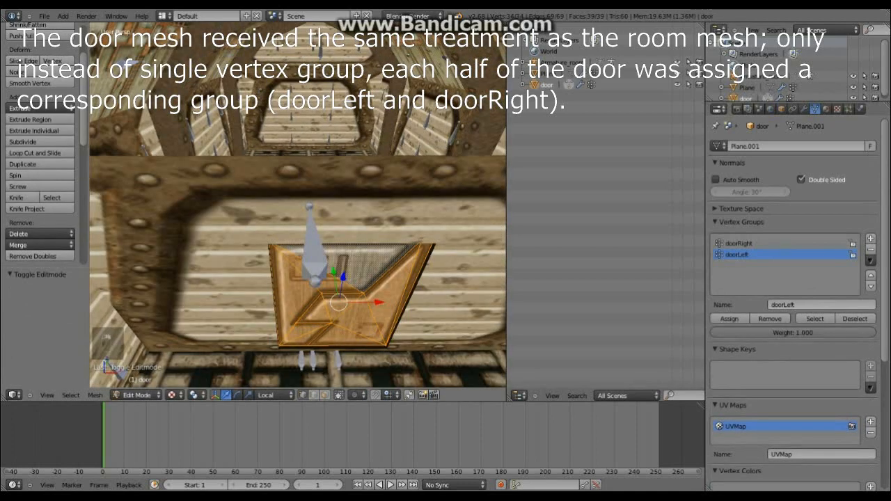
key("a")
key("ctrl+l")
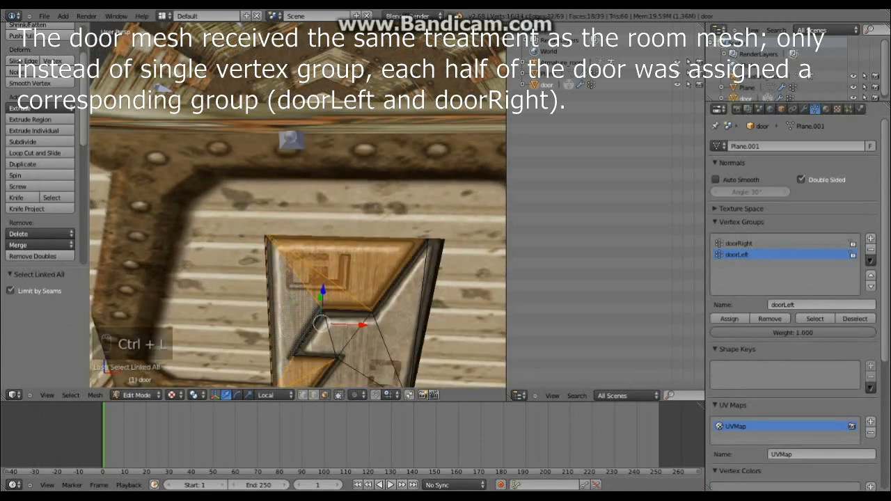
- Select the linked right half of the door, assign it to the doorRight vertex group, and leave Edit Mode
right_click(400, 306)
key("ctrl+l")
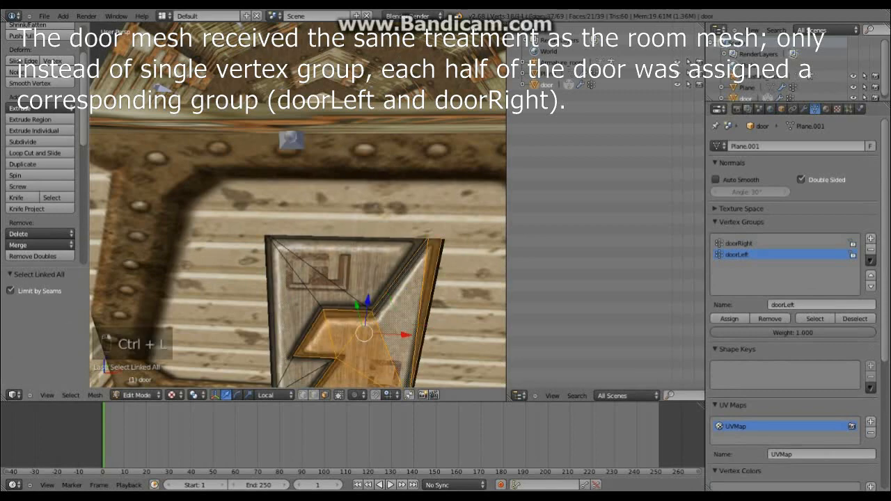
middle_click_drag(400, 306, 372, 212, "shift")
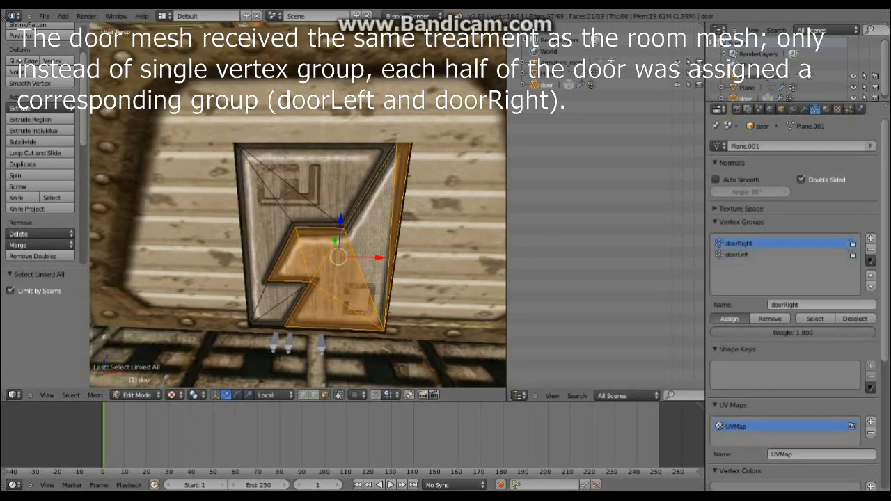
scroll(307, 316, "down", 2)
left_click(145, 394)
left_click(150, 369)
- Test the door weighting in Pose Mode by moving the doorLeft and doorRight bones along X, and undo each move
right_click(306, 317)
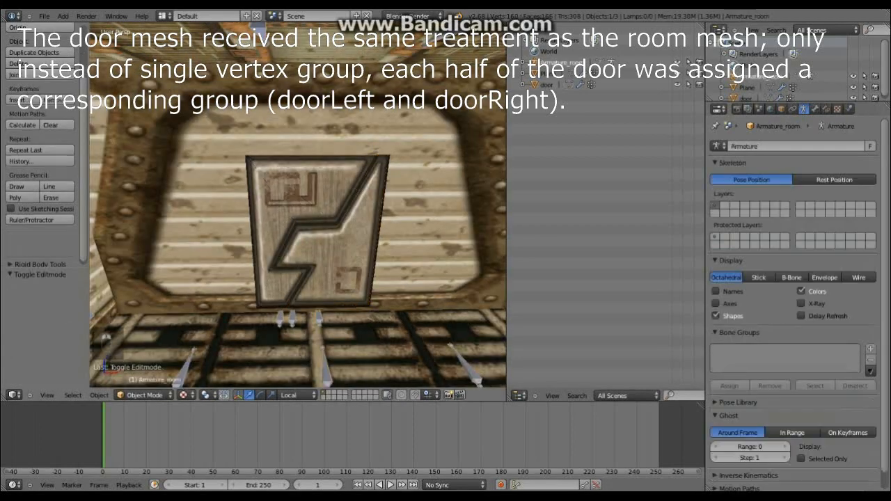
scroll(306, 317, "up", 3)
left_click(128, 360)
right_click(245, 324)
left_click_drag(284, 330, 426, 331)
key("ctrl+z")
right_click(264, 325)
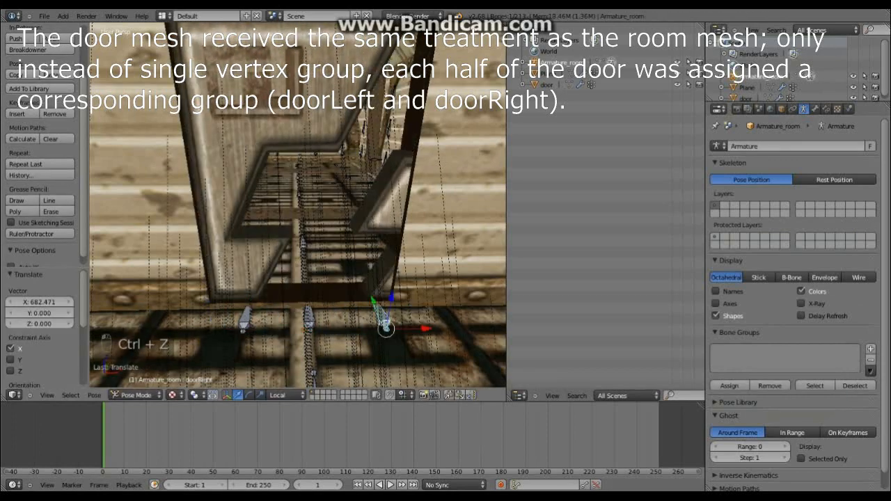
key("ctrl+z")
scroll(418, 317, "down", 8)
middle_click_drag(417, 299, 313, 330)
left_click(140, 384)
middle_click_drag(230, 300, 341, 289)
- Select Armature_room first, and add the room mesh Plane and the door mesh to the selection
scroll(278, 314, "down", 3)
scroll(313, 299, "up", 4)
right_click(292, 257)
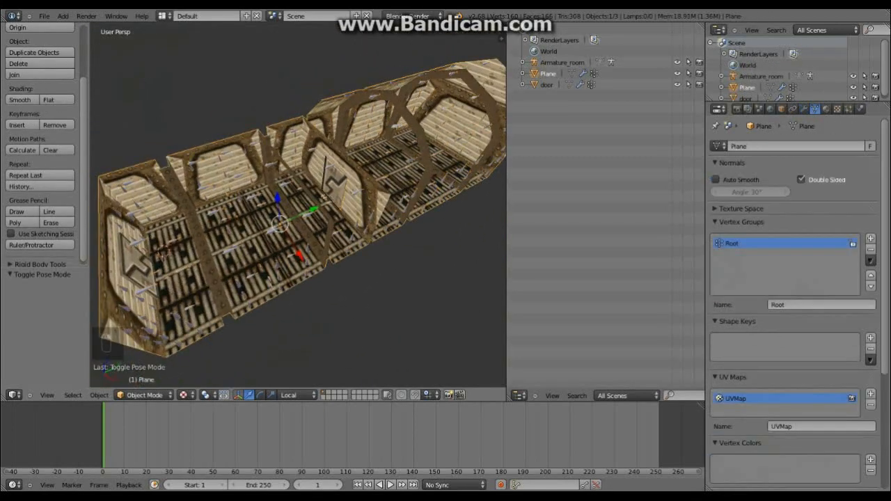
right_click(292, 257)
middle_click_drag(292, 257, 254, 249)
right_click(285, 240)
left_click(43, 15)
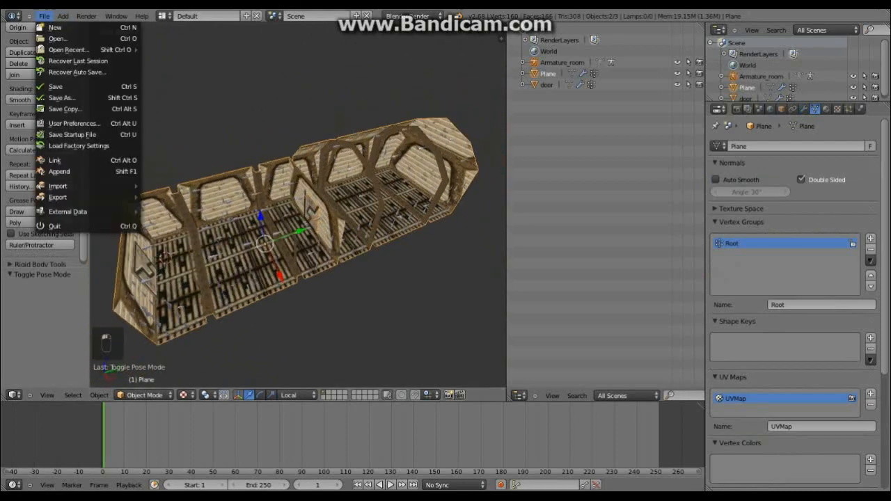
scroll(298, 209, "up", 6)
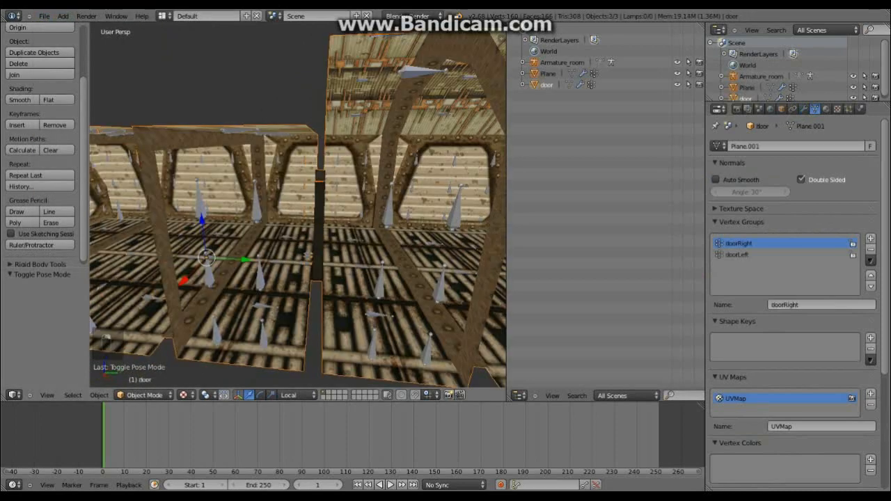
scroll(298, 209, "down", 6)
middle_click_drag(298, 208, 265, 202)
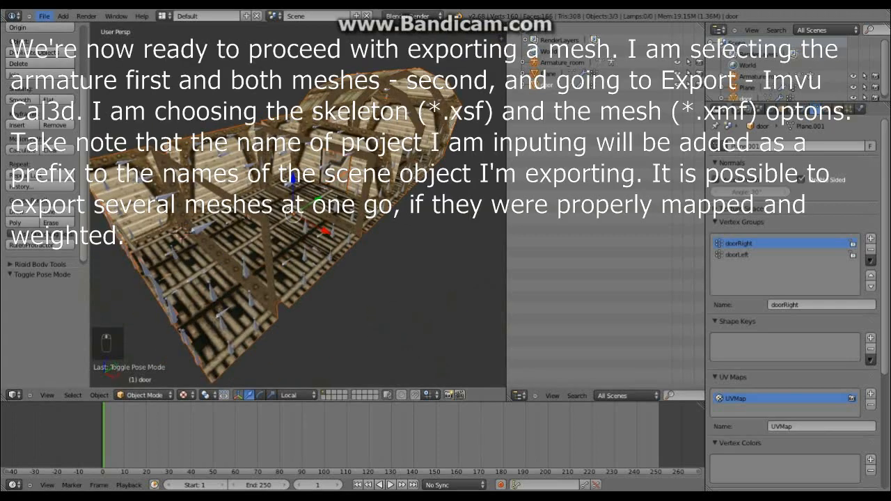
- Export the selection as IMVU Cal3D with only skeleton (.XSF) and mesh (.XMF) files, using "room" as the project name
left_click(44, 15)
mouse_move(76, 197)
left_click(191, 308)
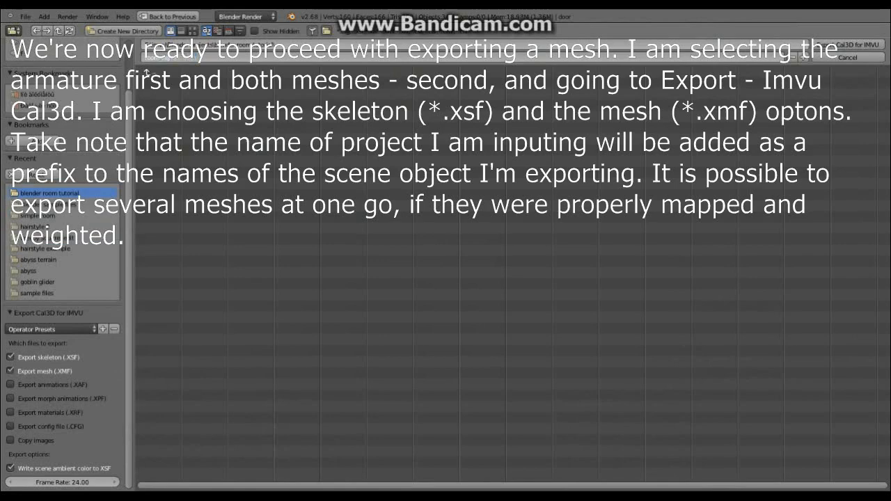
left_click(847, 44)
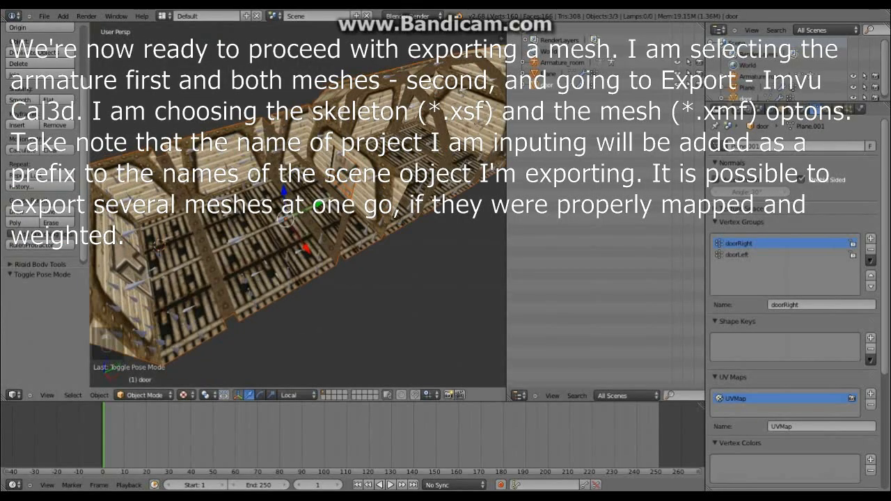
middle_click_drag(298, 209, 265, 222)
scroll(297, 208, "up", 3)
middle_click_drag(346, 134, 348, 188)
scroll(298, 209, "down", 3)
middle_click_drag(298, 209, 327, 202)
left_click(116, 15)
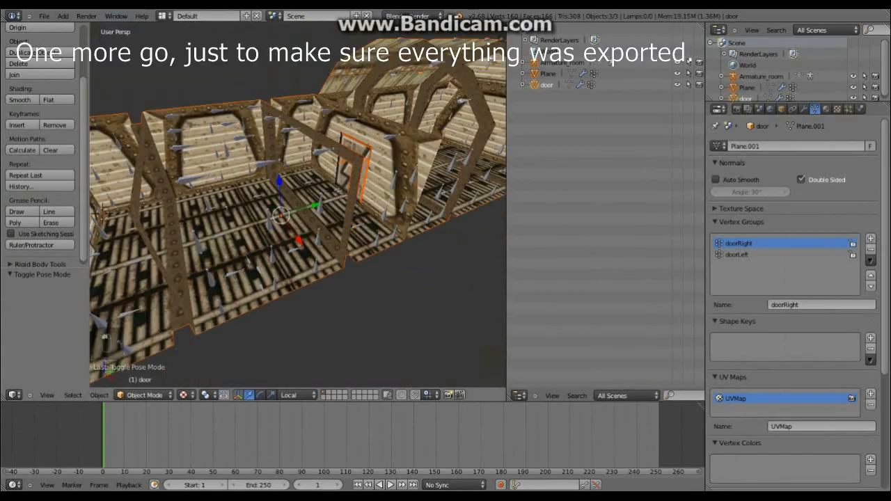
- Reselect the armature and meshes, check the exported files in the IMVU Cal3D export browser, and cancel the export
left_click(760, 76)
middle_click_drag(298, 209, 351, 195)
left_click(746, 87)
scroll(292, 208, "down", 3)
scroll(292, 209, "up", 3)
left_click(44, 15)
mouse_move(70, 197)
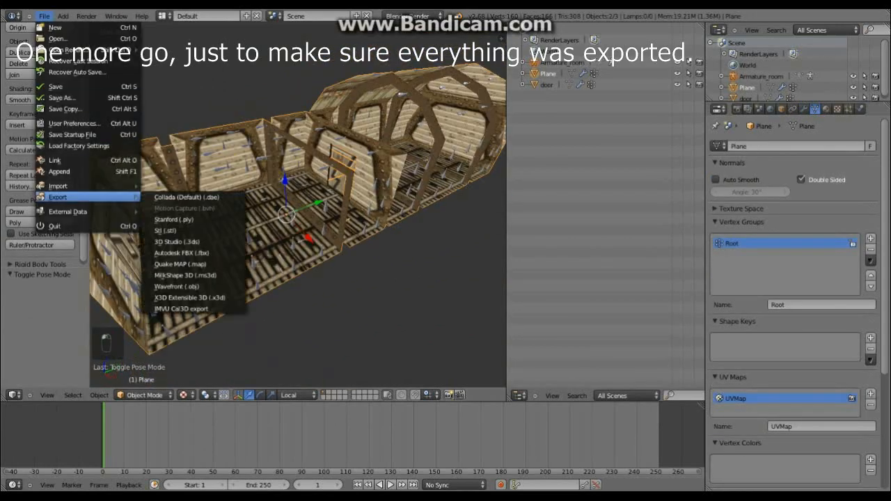
left_click(181, 308)
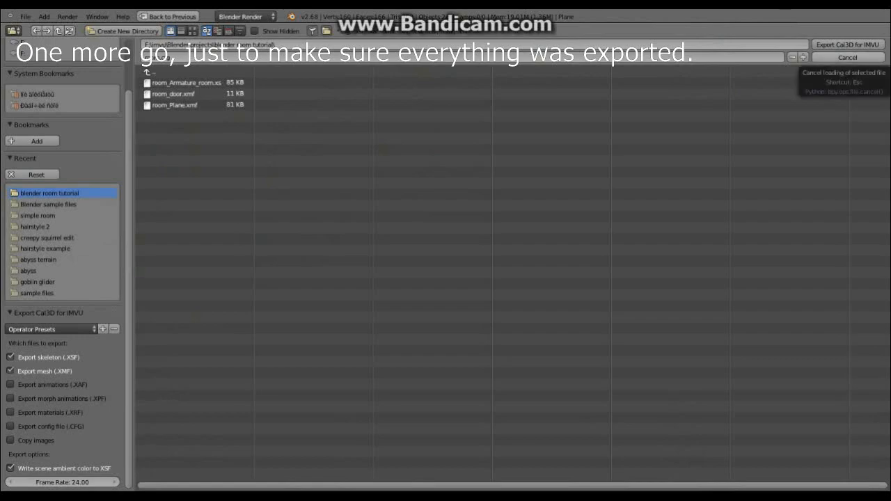
left_click(847, 57)
key("a")
scroll(299, 209, "down", 3)
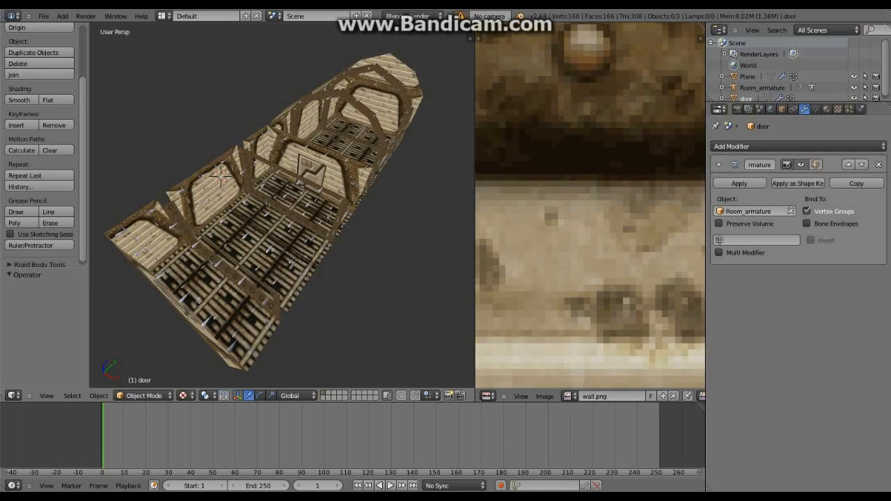
scroll(281, 206, "up", 5)
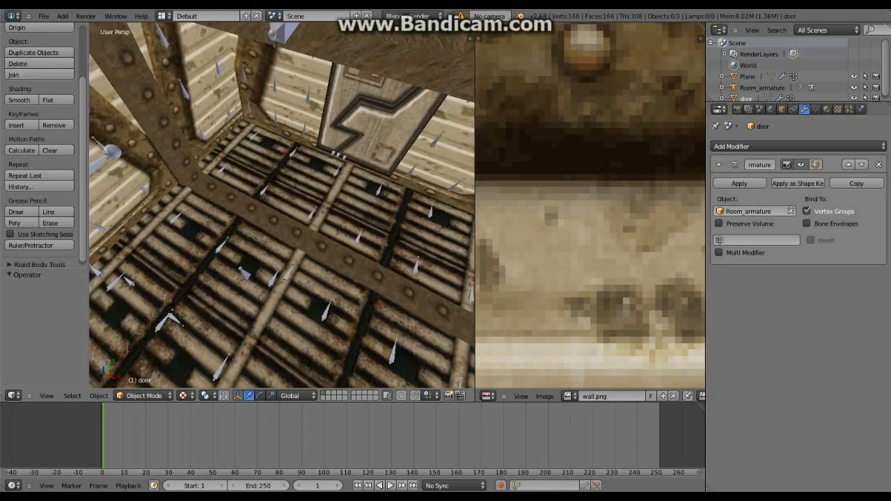
- Select Room_armature, switch it to Pose Mode and toggle the selection of its bones
middle_click_drag(282, 206, 299, 251)
left_click(762, 87)
left_click(145, 395)
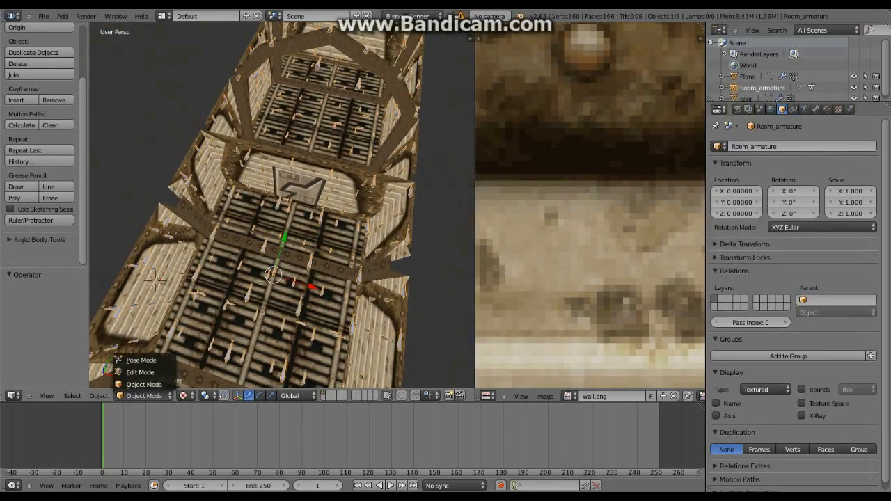
left_click(132, 358)
middle_click_drag(278, 209, 292, 251)
key("a")
- Change the image editor to a wider Dope Sheet in Action Editor mode and add a new action named door_open
left_click(487, 396)
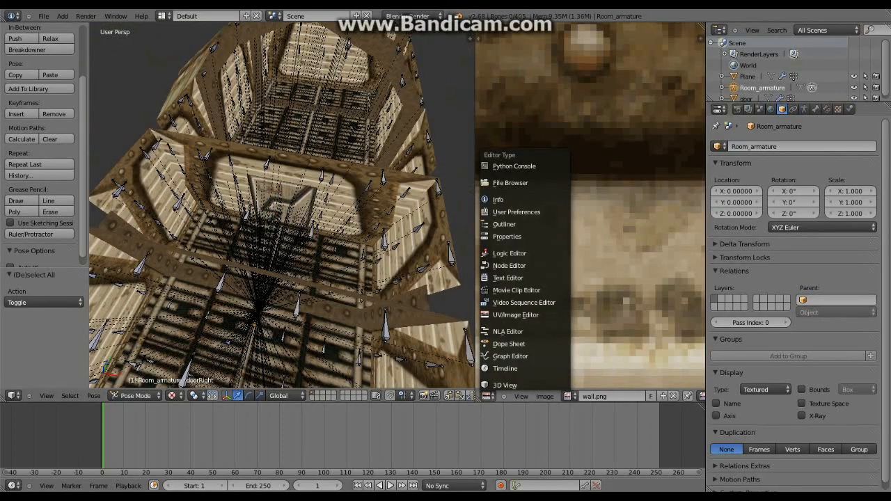
left_click(508, 343)
left_click_drag(474, 209, 410, 209)
middle_click_drag(279, 209, 292, 237)
left_click_drag(523, 209, 474, 209)
middle_click_drag(661, 396, 449, 396)
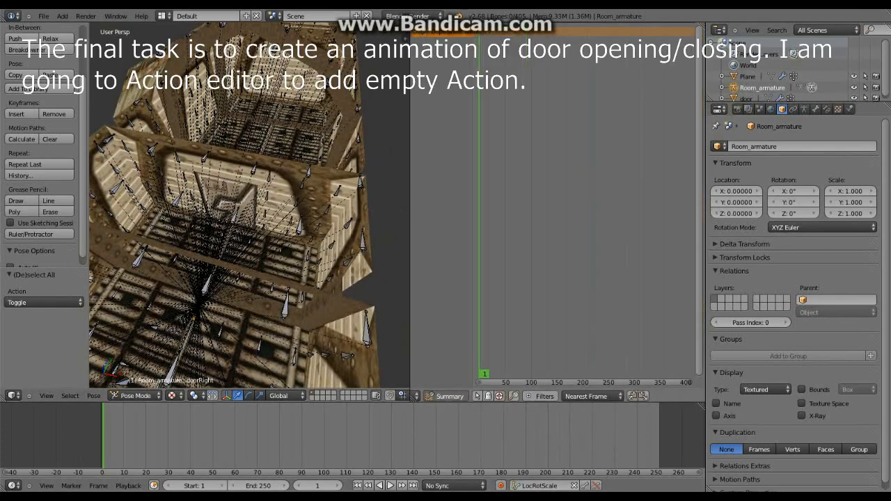
left_click(414, 396)
left_click(463, 372)
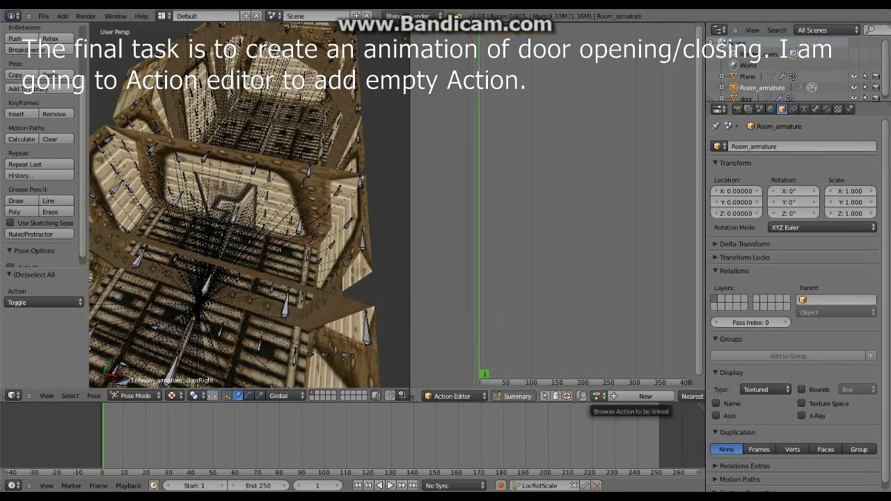
left_click(645, 396)
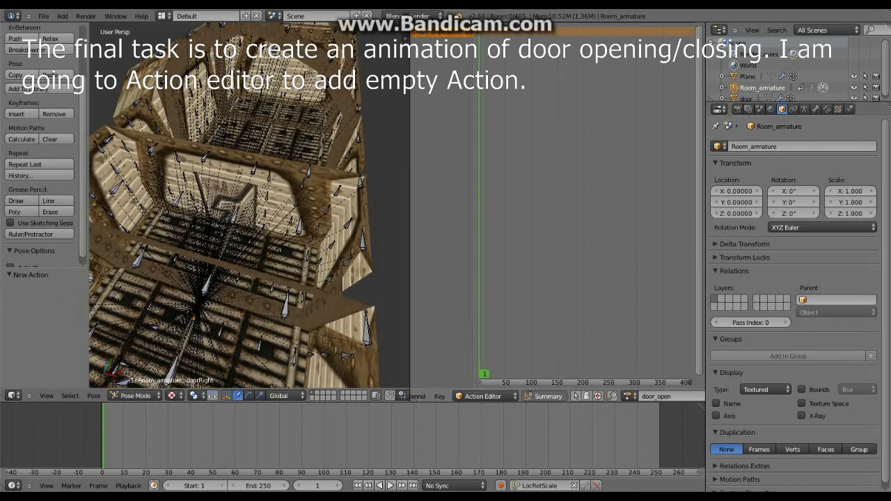
- Select the doorLeft and doorRight bones and insert LocRotScale keyframes for the closed door at frame 1
middle_click_drag(285, 244, 264, 282)
scroll(268, 285, "up", 6)
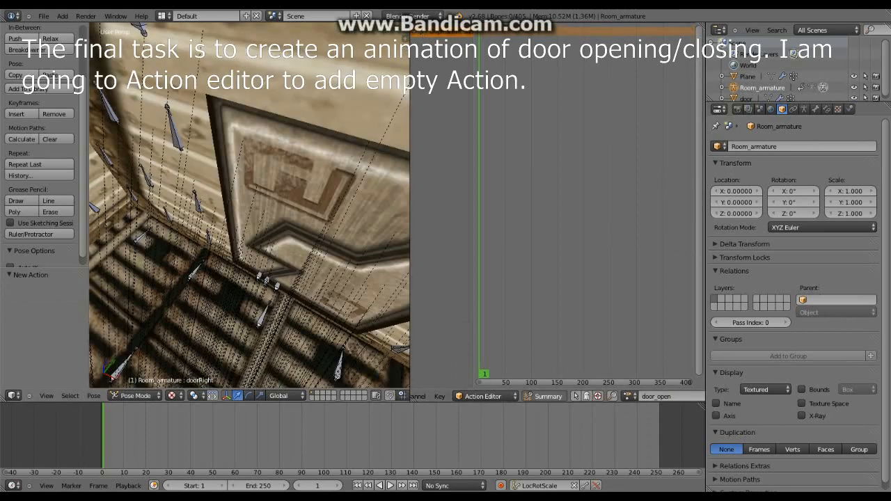
right_click(276, 291)
key("i")
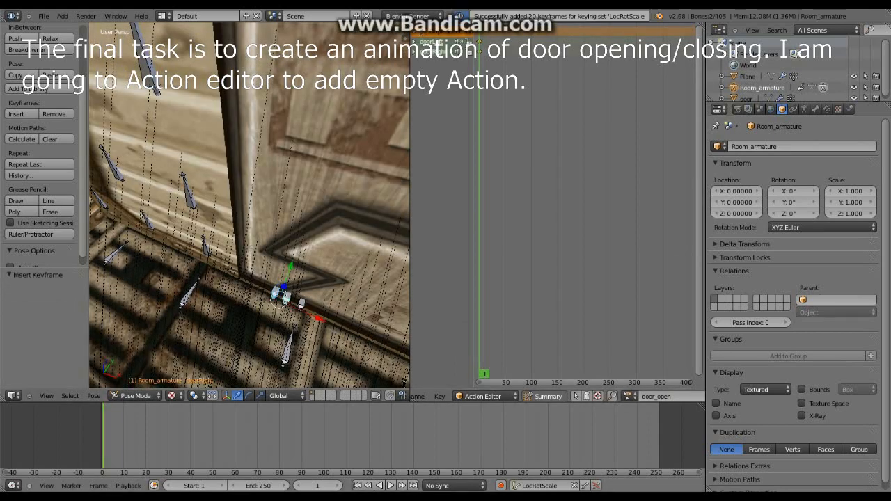
middle_click_drag(244, 271, 306, 267)
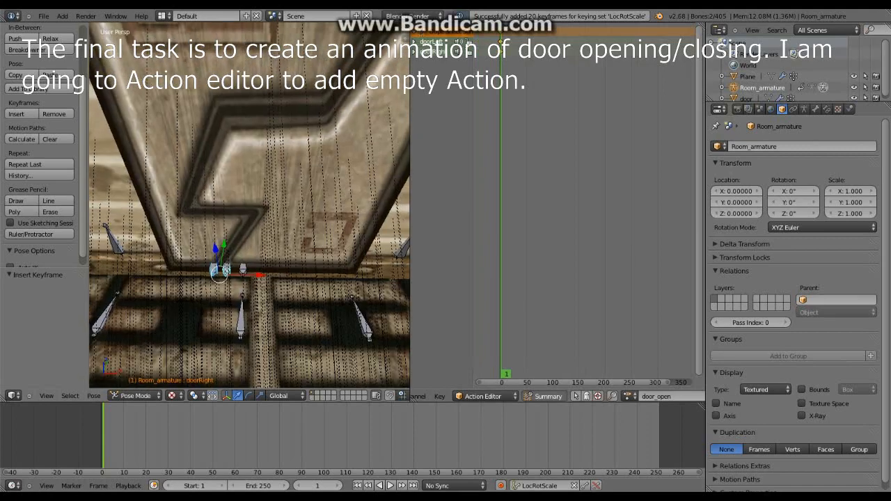
- Go to frame 40 and slide the door bones apart along X to open both door halves
left_click_drag(105, 439, 191, 439)
middle_click_drag(261, 278, 257, 277)
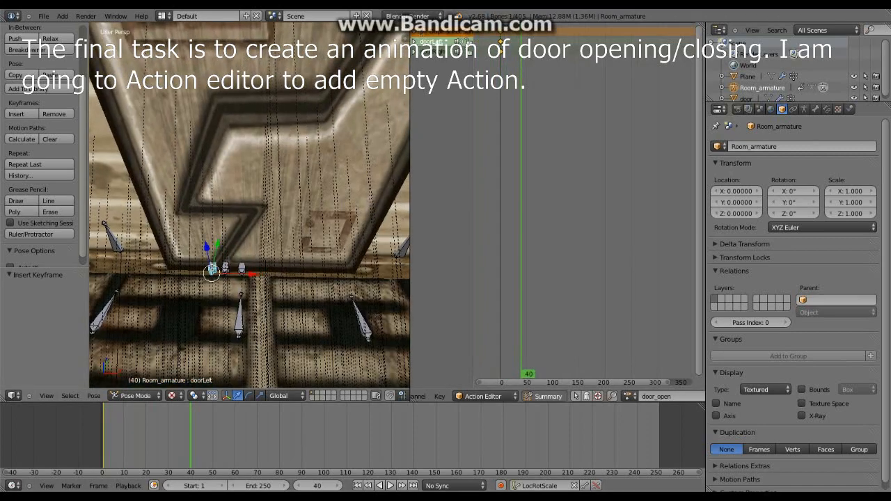
left_click_drag(250, 274, 406, 273)
right_click(226, 269)
middle_click_drag(348, 268, 299, 289)
- Move the doorLeft bone farther along X by about -354 and another -33 units to clear the doorway
right_click(145, 240)
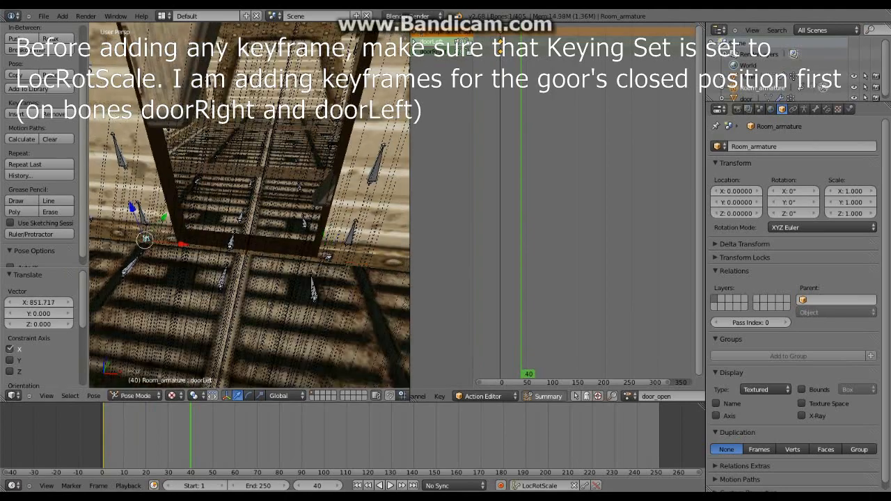
left_click_drag(181, 244, 141, 242)
scroll(140, 242, "down", 3)
left_click_drag(202, 229, 199, 229)
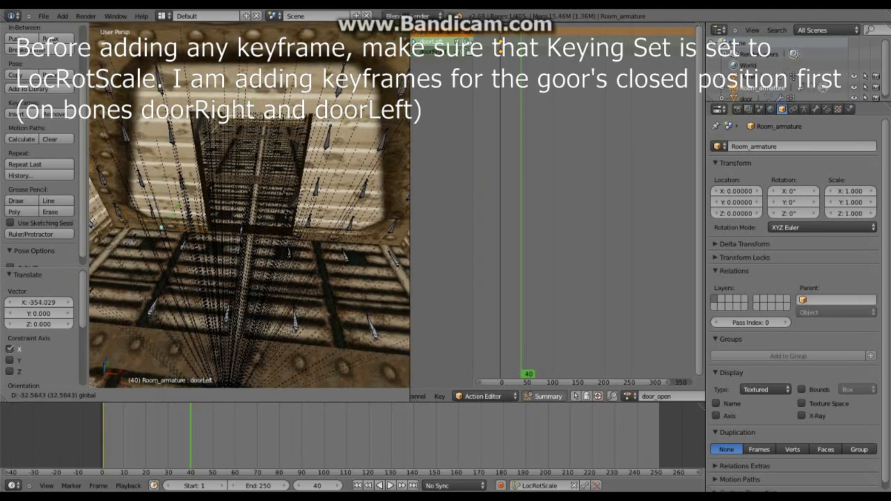
scroll(208, 233, "up", 3)
- Add doorRight to the selection and insert LocRotScale keyframes for both door bones at frame 40
right_click(328, 260, "shift")
middle_click_drag(329, 260, 307, 277)
scroll(307, 277, "down", 3)
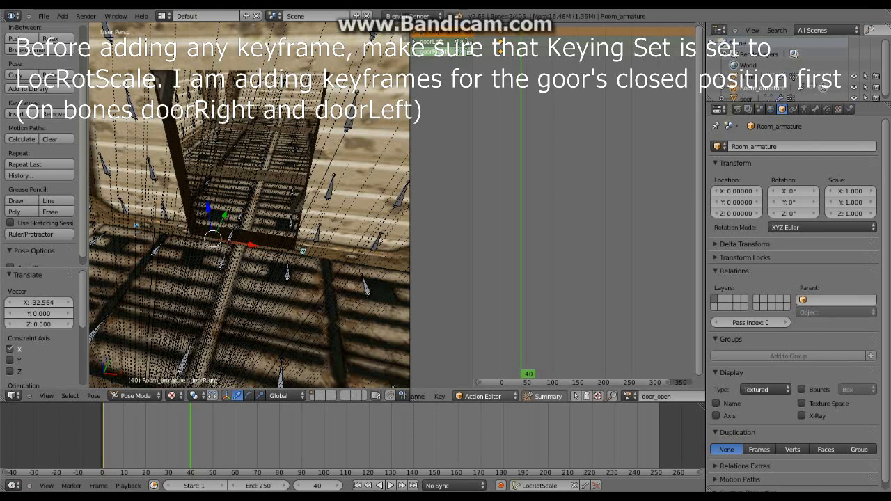
key("a")
key("i")
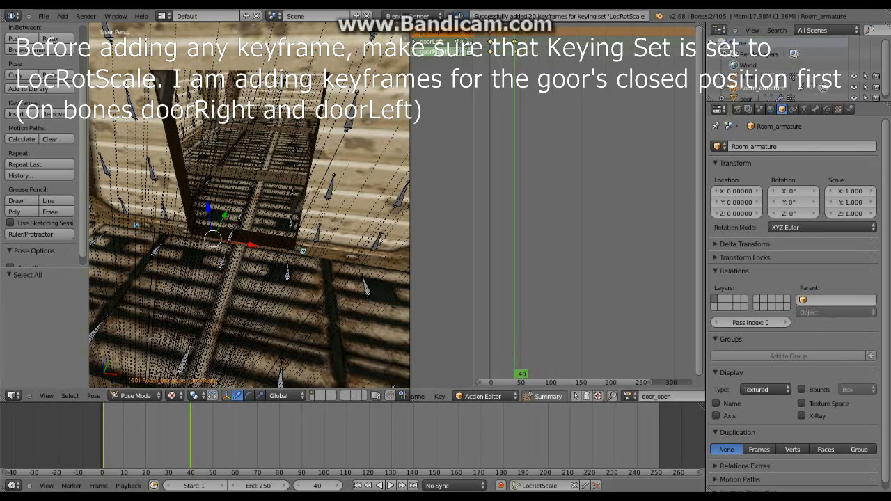
- Duplicate the open-door keyframes from frame 40 to frame 39 for looping, and check them in the Graph Editor
key("g")
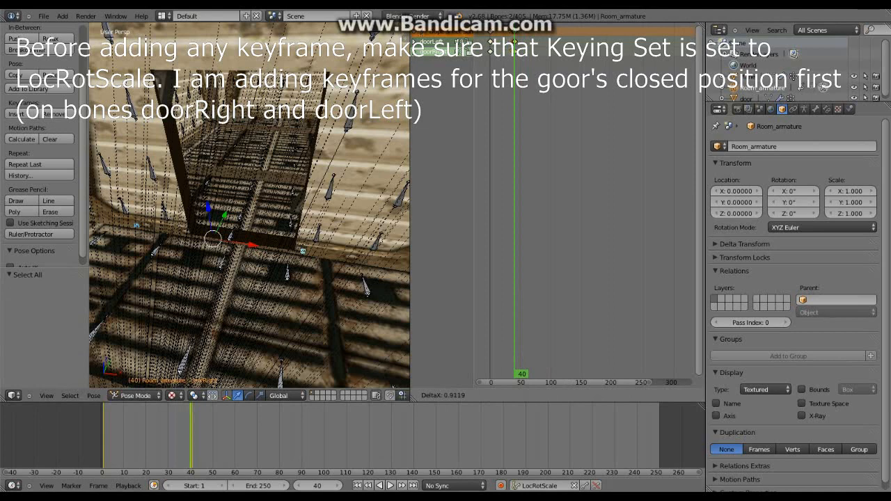
left_click(491, 45)
scroll(490, 209, "left", 2, "ctrl")
left_click(485, 396)
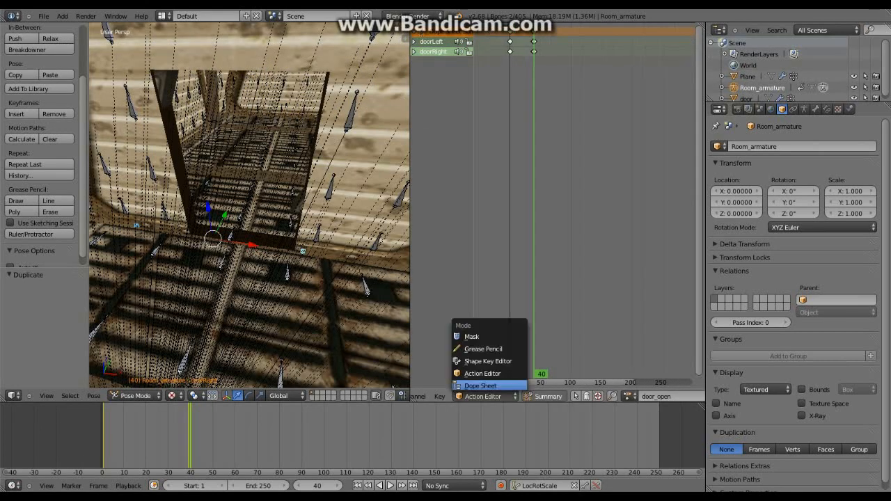
left_click(480, 385)
left_click(485, 396)
left_click(487, 371)
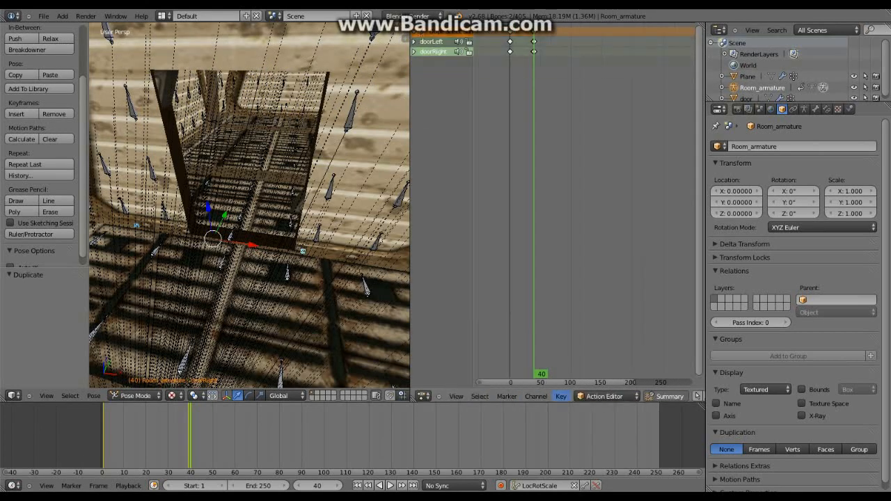
left_click(421, 396)
left_click(445, 366)
scroll(619, 209, "up", 12)
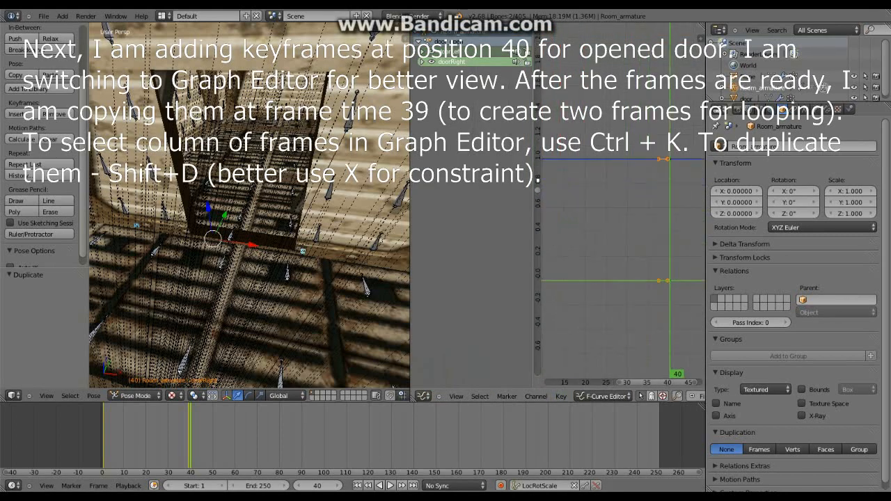
mouse_move(607, 292)
left_mouse_down()
mouse_move(599, 292)
mouse_move(627, 298)
mouse_move(608, 299)
left_mouse_up()
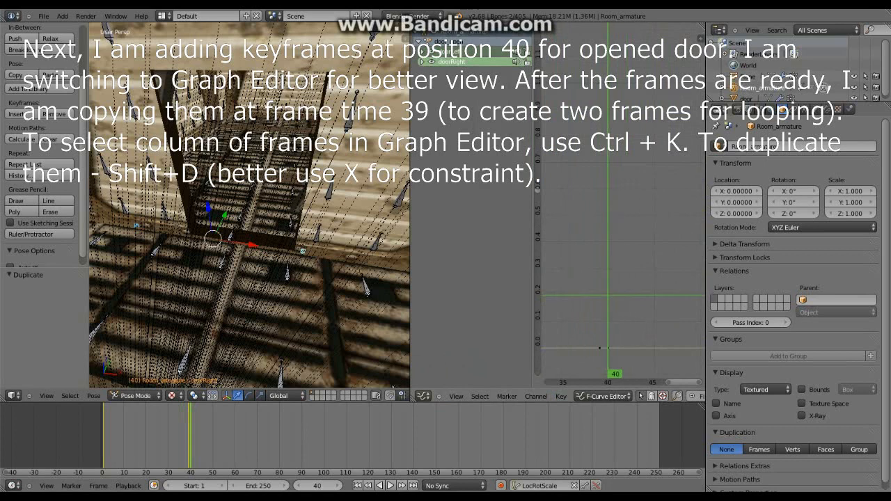
scroll(608, 299, "down", 13)
- Return to the Action Editor and add a second action named door_close
left_click(422, 396)
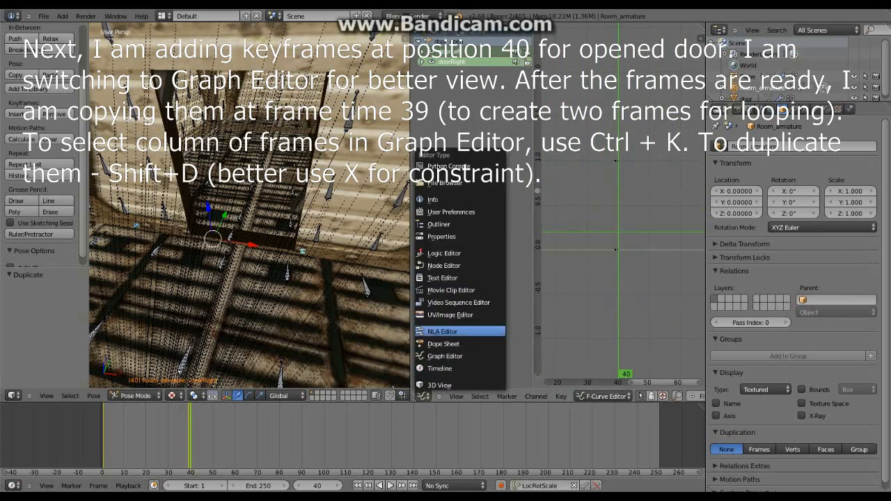
left_click(443, 344)
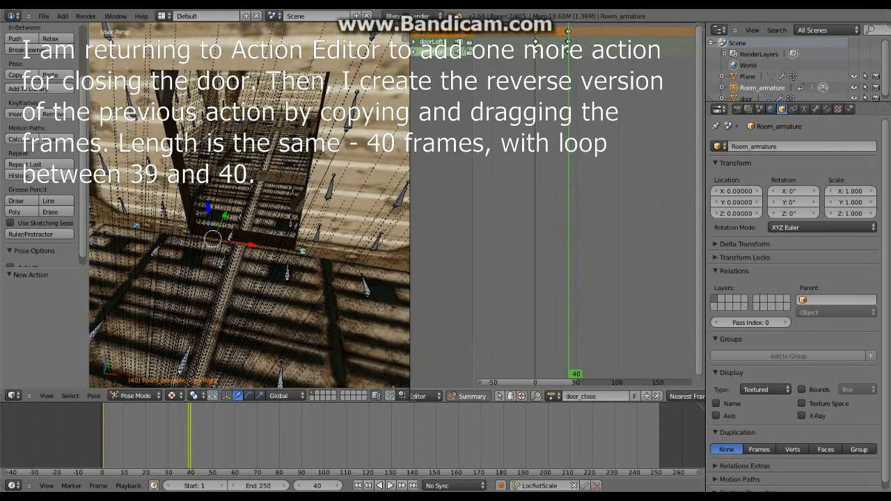
scroll(584, 209, "up", 2)
scroll(487, 396, "up", 5)
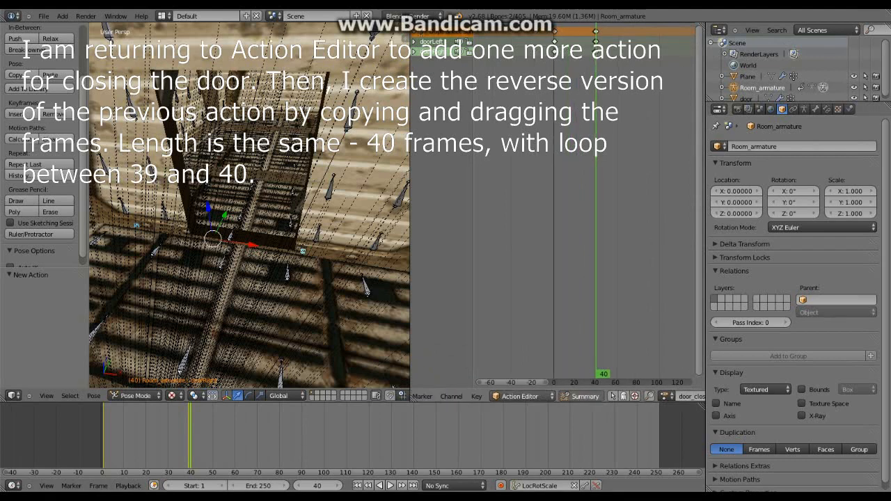
- Show the door_close curves in the Graph Editor and set the current frame to 1
left_click(422, 396)
left_click(445, 355)
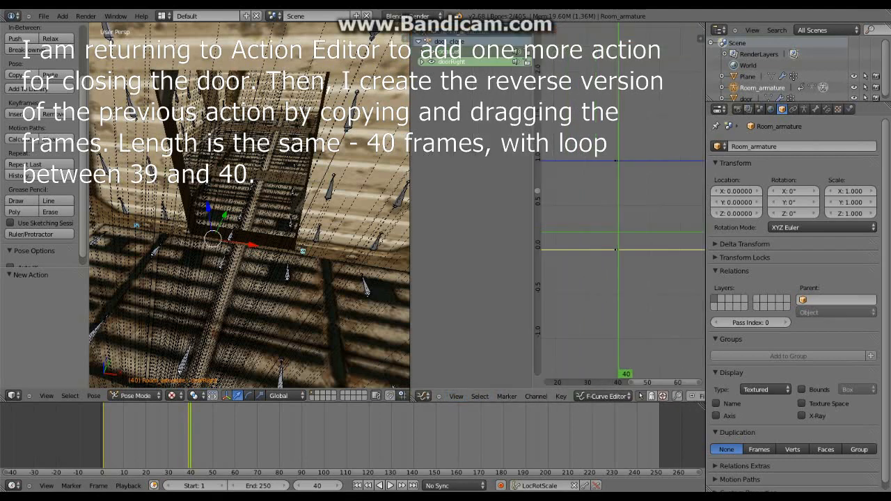
key("Home")
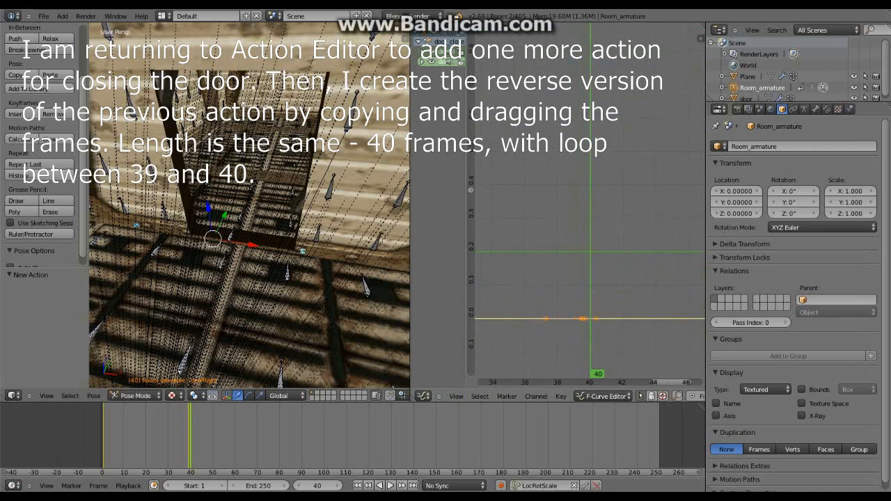
scroll(686, 257, "down", 4)
key("Home")
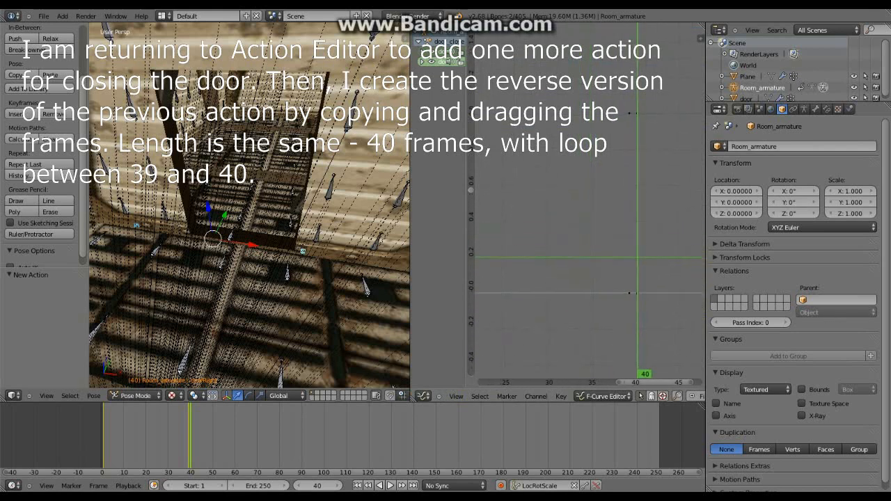
left_click(562, 314)
key("shift+Left")
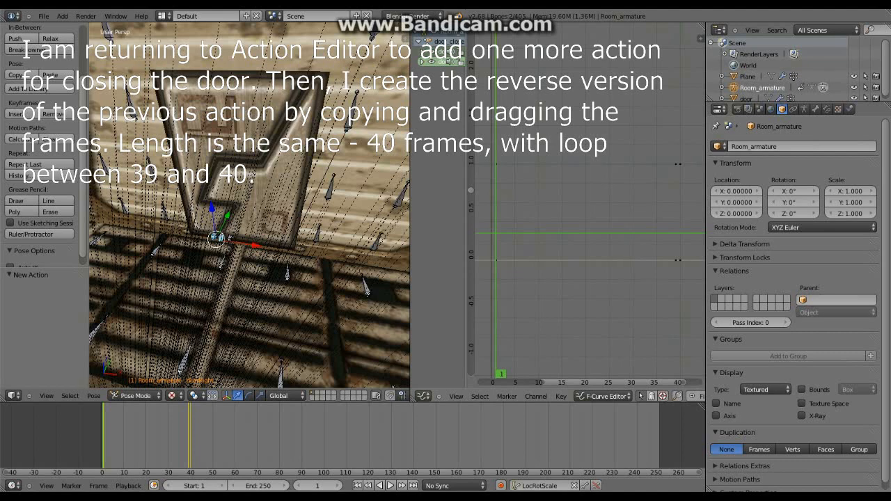
- Duplicate the closed-door keyframes from frame 1 by about 38 frames along X, and nudge the copies by 0.252
key("ctrl+v")
key("g")
key("x")
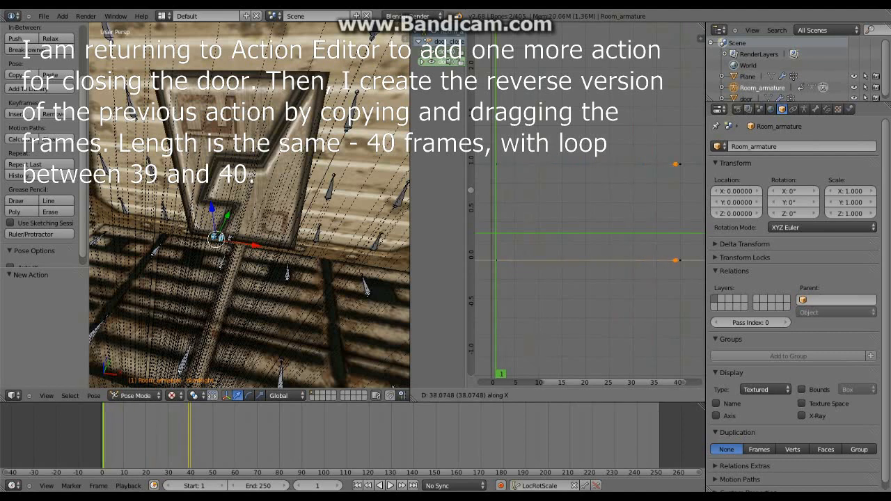
key("Return")
scroll(588, 279, "up", 5)
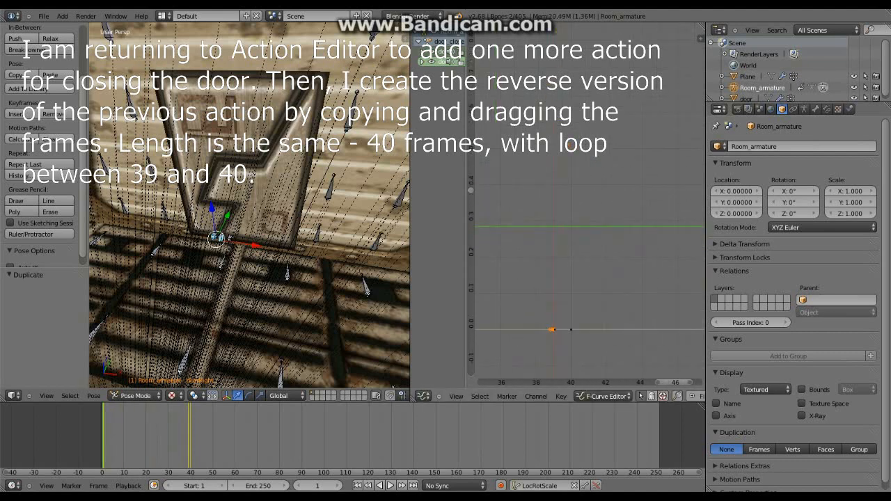
key("g")
key("x")
key("Return")
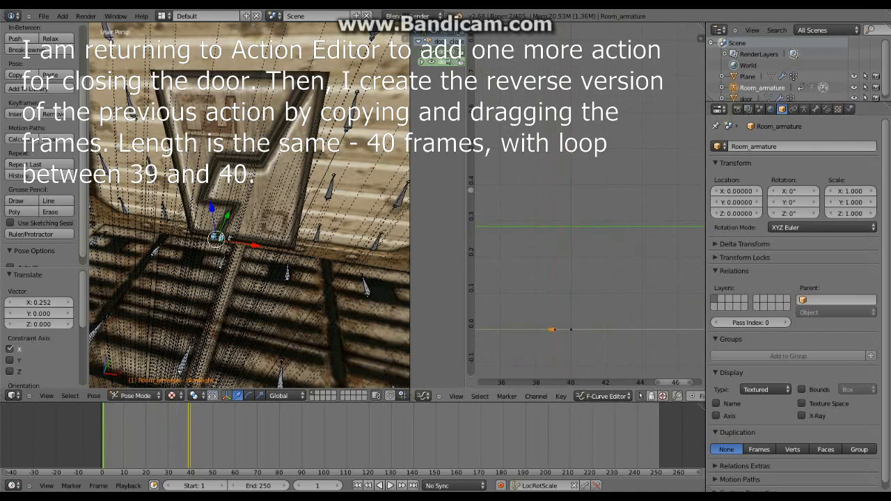
- Go to frame 40 and duplicate the open-door keyframes, placing the copies earlier in door_close
scroll(588, 278, "up", 4)
key("Up")
key("Up")
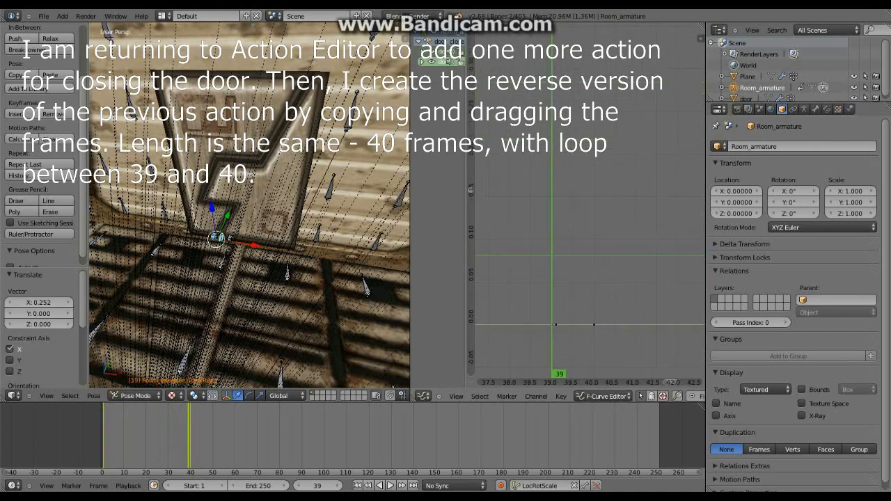
scroll(565, 297, "down", 6)
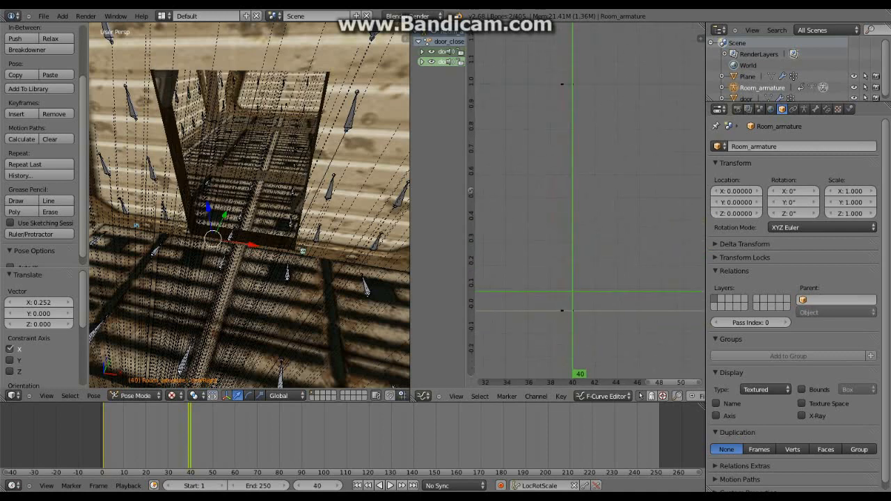
key("shift+d")
key("Return")
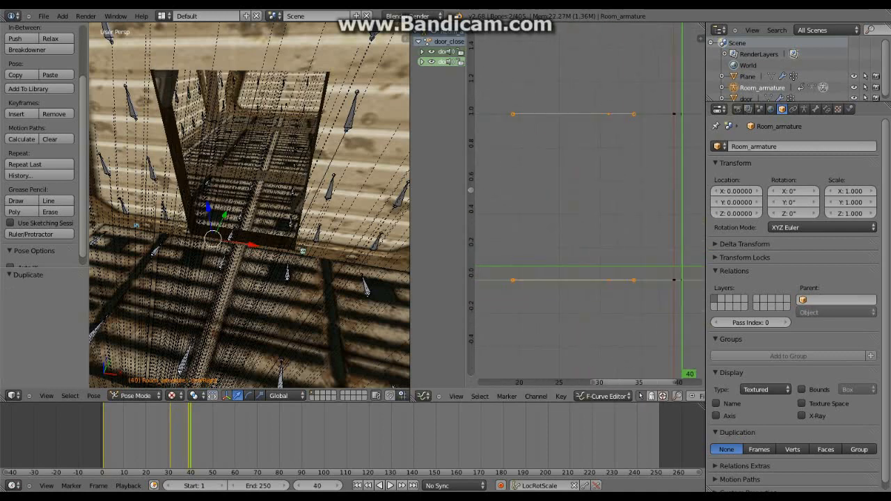
- Move the duplicated open-door keyframes about 29.65 frames back along X to the action's start, and play the animation from frame 1
scroll(589, 204, "down", 7)
middle_click_drag(590, 204, 638, 201)
key("g")
key("x")
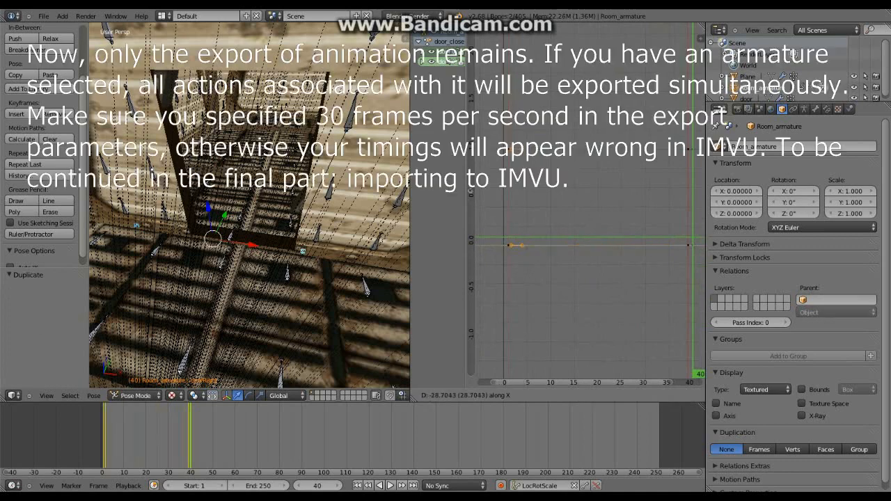
left_click(688, 245)
key("shift+Left")
key("alt+a")
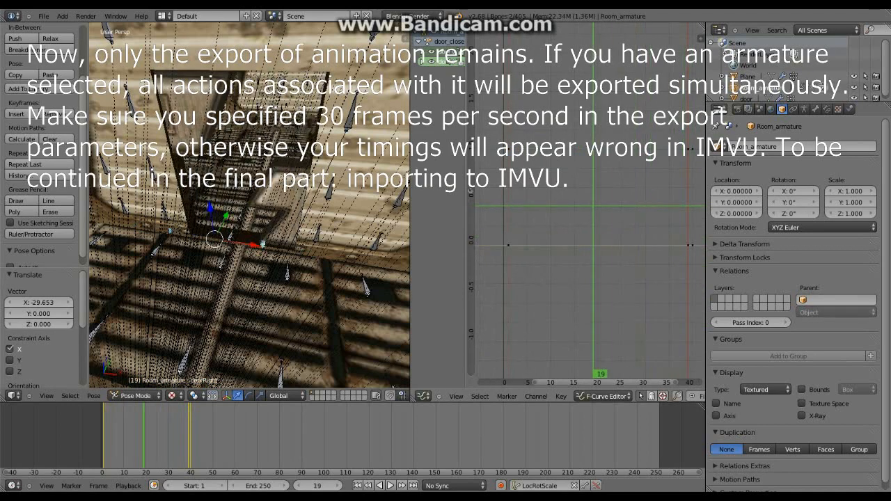
- Duplicate the closed-door keyframes at frame 39 along X to frame 40 to form the loop
key("KP_Decimal")
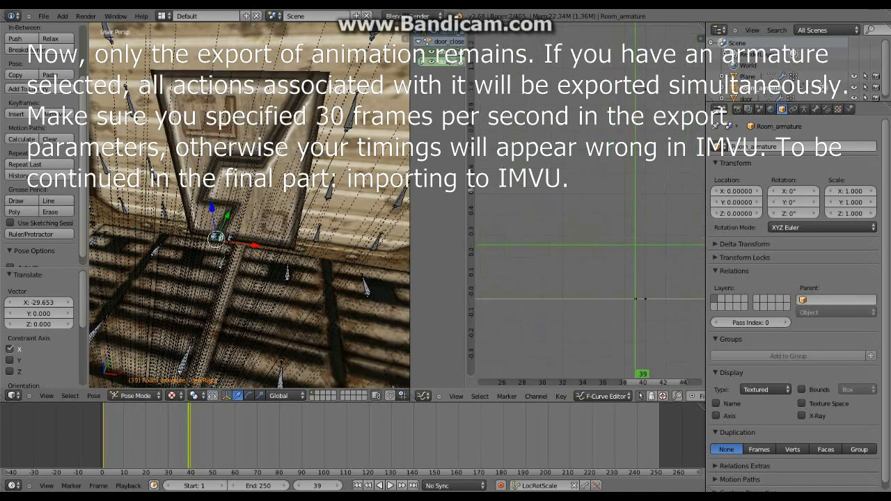
key("shift+d")
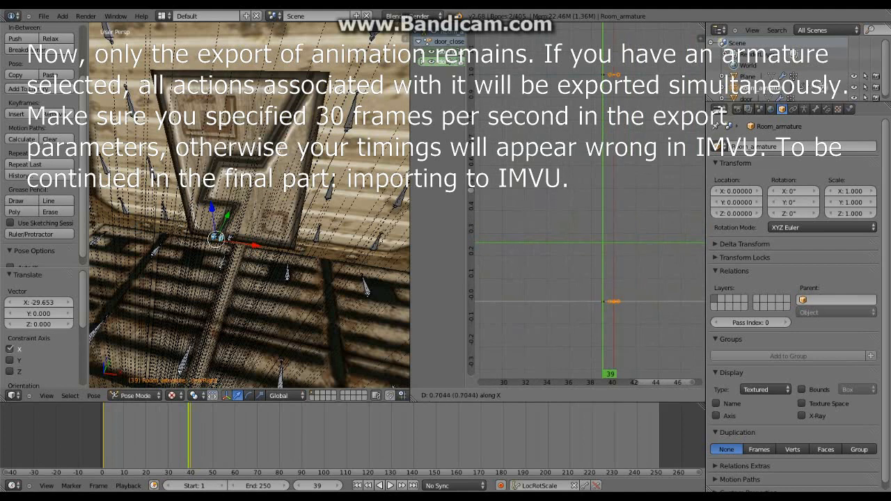
key("Return")
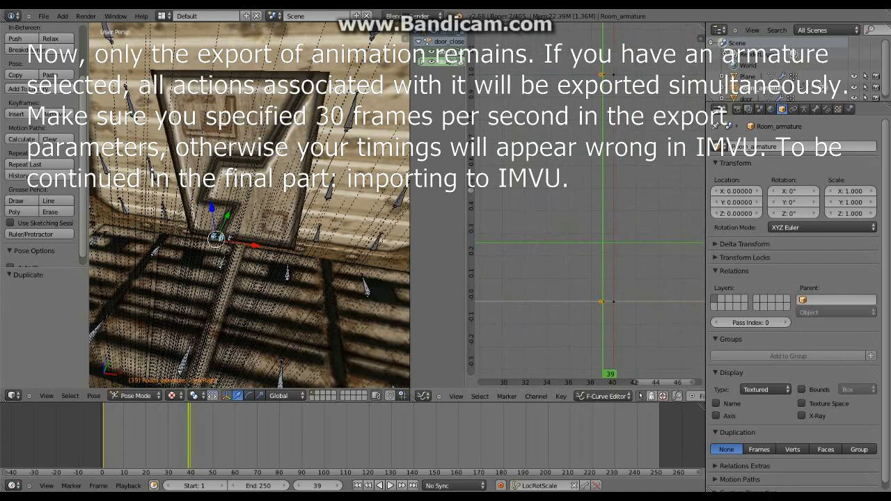
- Delete the selected surplus keyframes from door_close and scrub through the closing animation from frame 1
key("shift+Left")
key("Home")
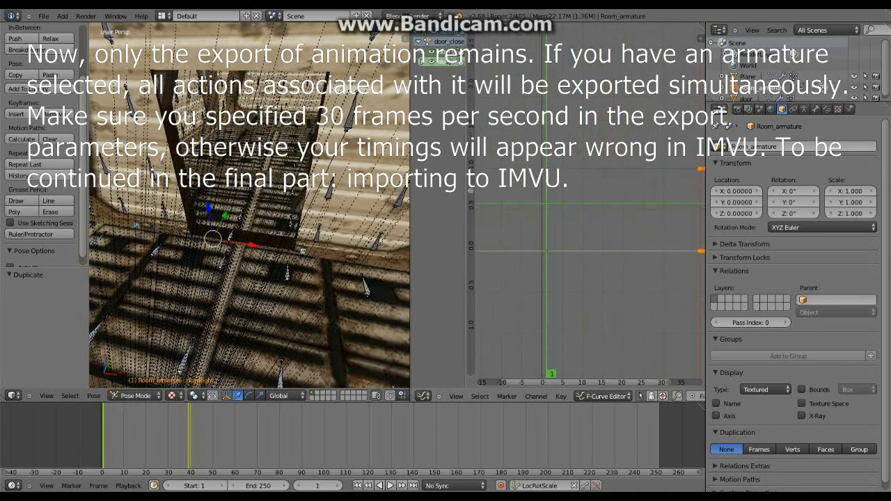
key("x")
left_click(545, 204)
middle_click_drag(546, 204, 518, 203)
left_click_drag(517, 202, 691, 203)
key("shift+Left")
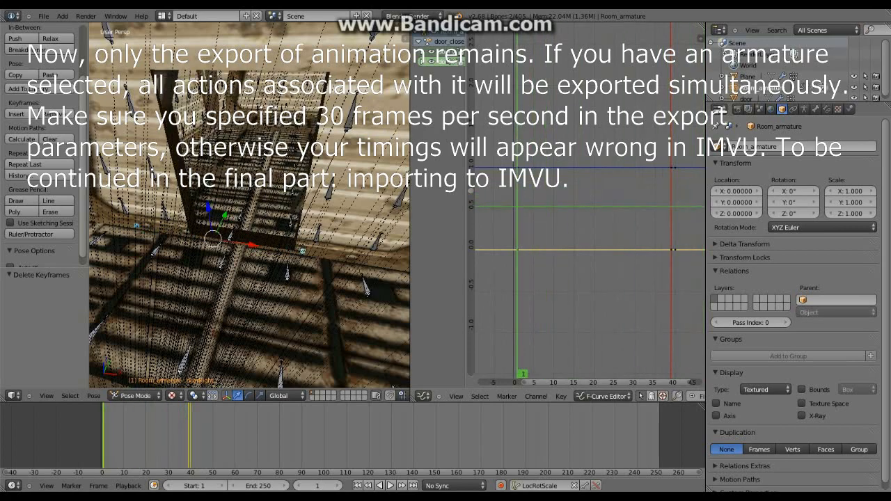